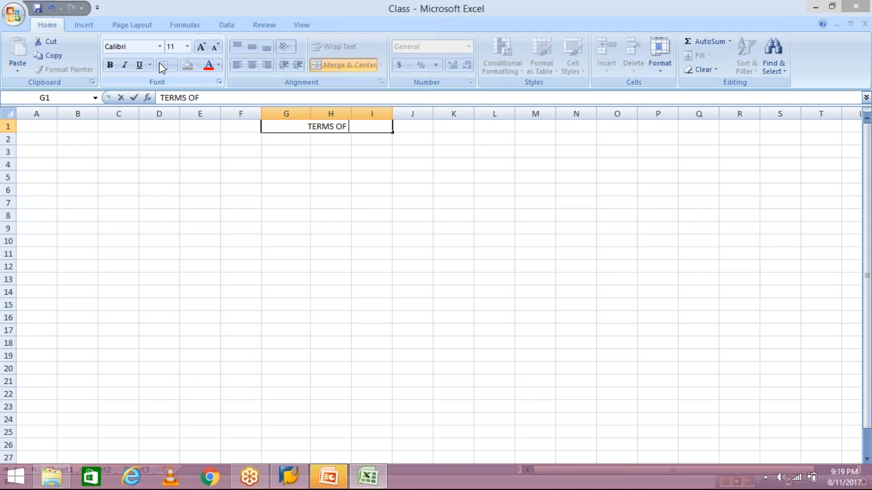
- Complete the heading TERMS OF PAYMENT in the merged cells G1:I1
type("Y")
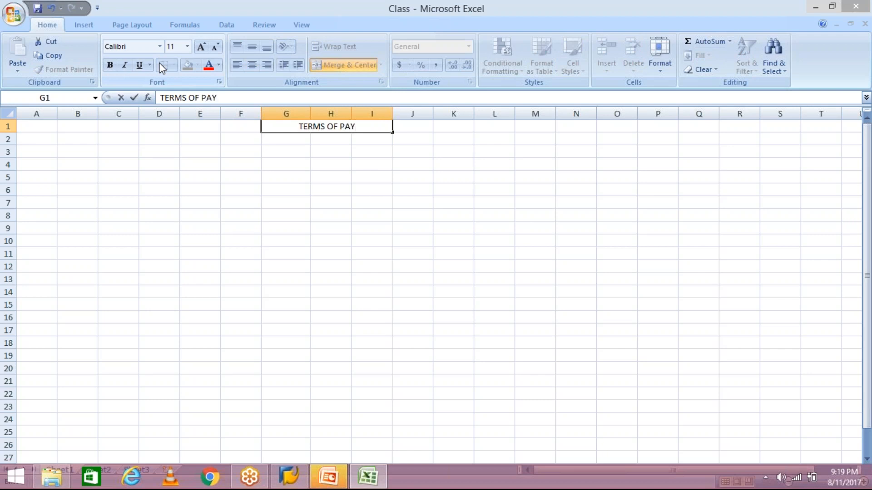
type("MENT")
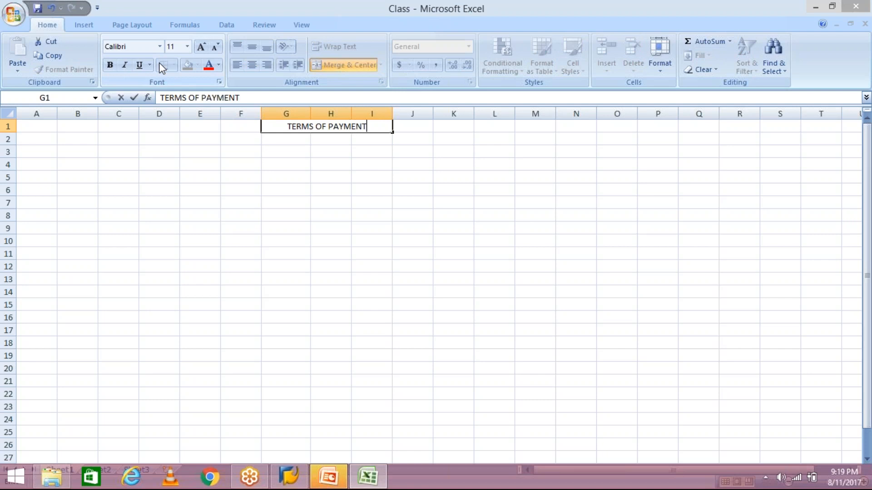
key("Return")
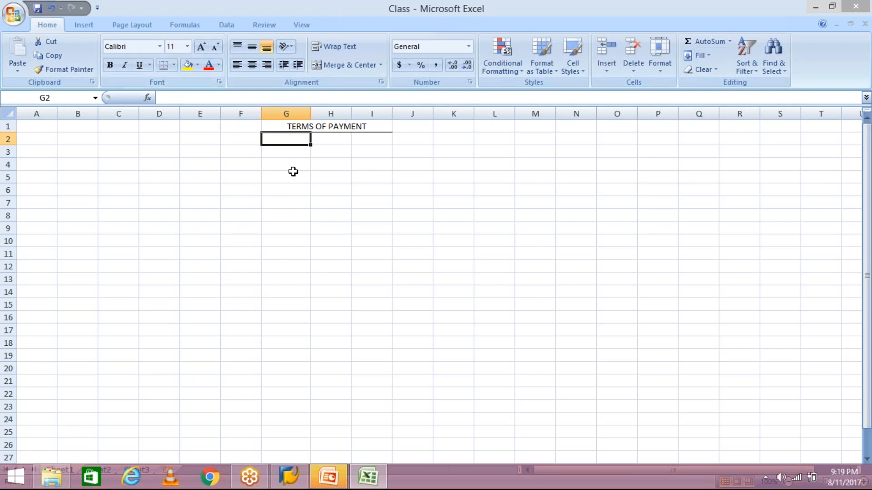
- Enter the date 01.01.2017 in cell G3 below the heading
left_click(283, 152)
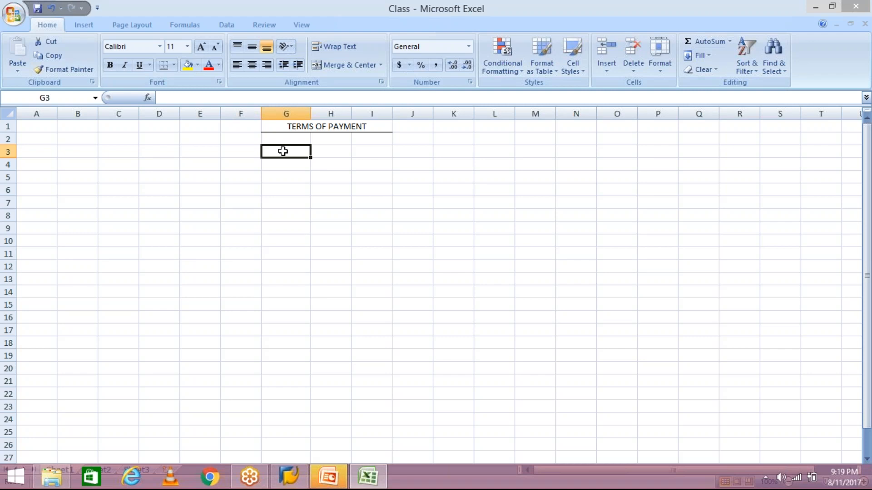
type("01.01.")
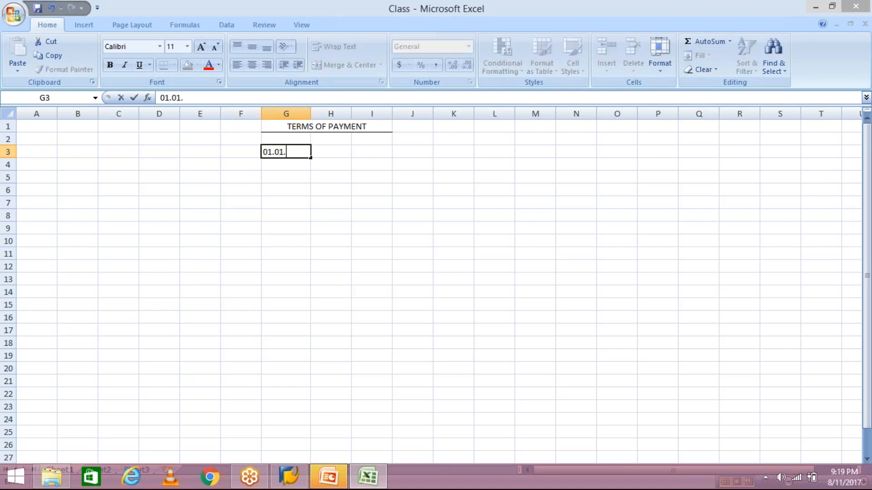
type("2017")
left_click(337, 191)
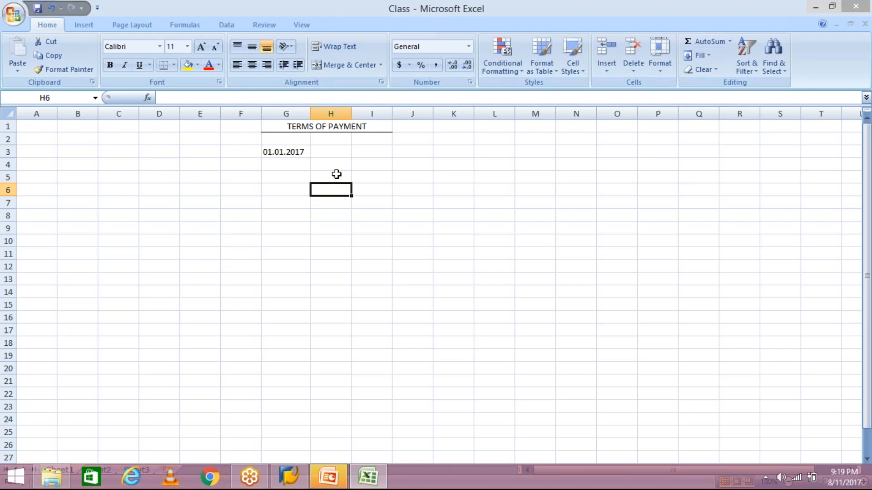
- Enter the date 30.01.2017 in cell H3 and autofit the width of column H
left_click(334, 152)
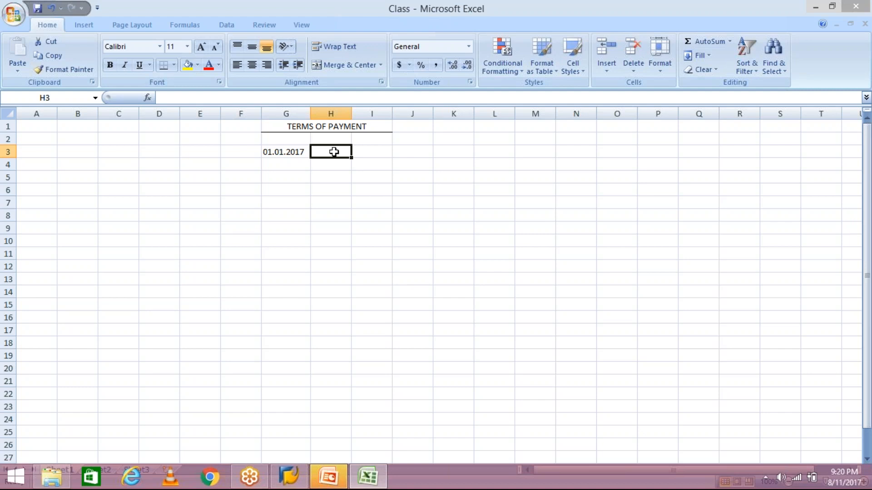
left_click(299, 152)
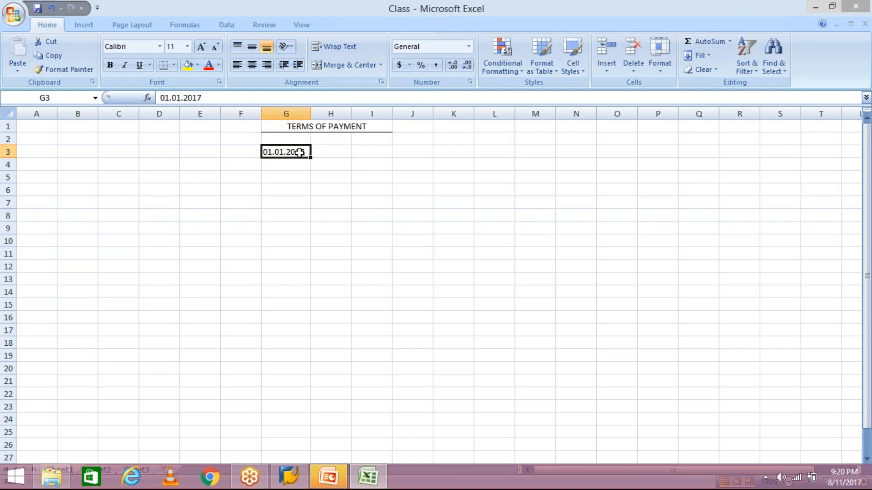
left_click(341, 153)
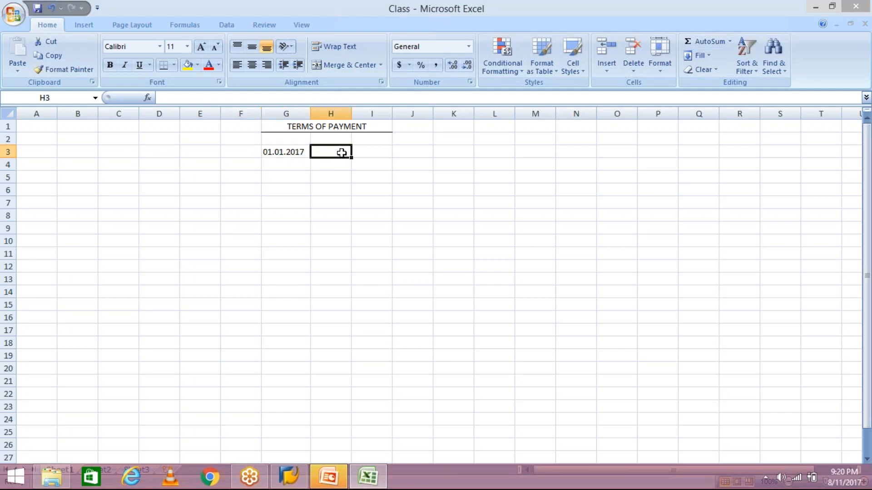
type("30.01.2017")
key("Return")
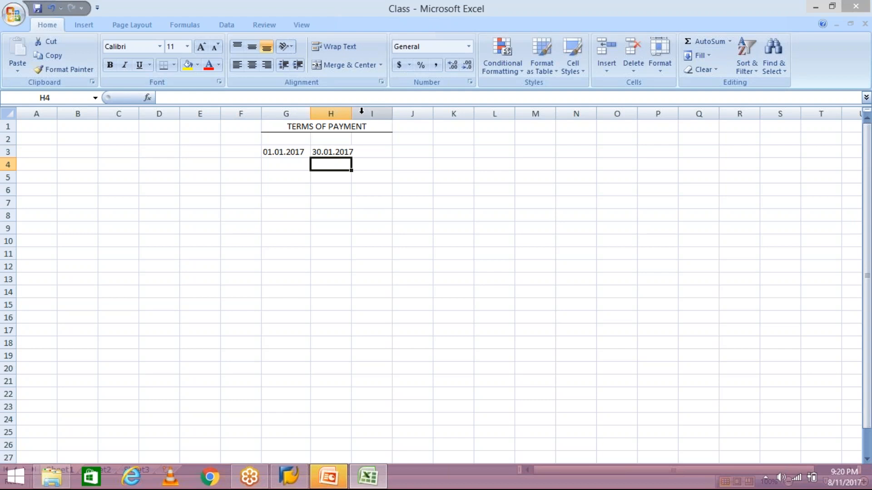
double_click(352, 114)
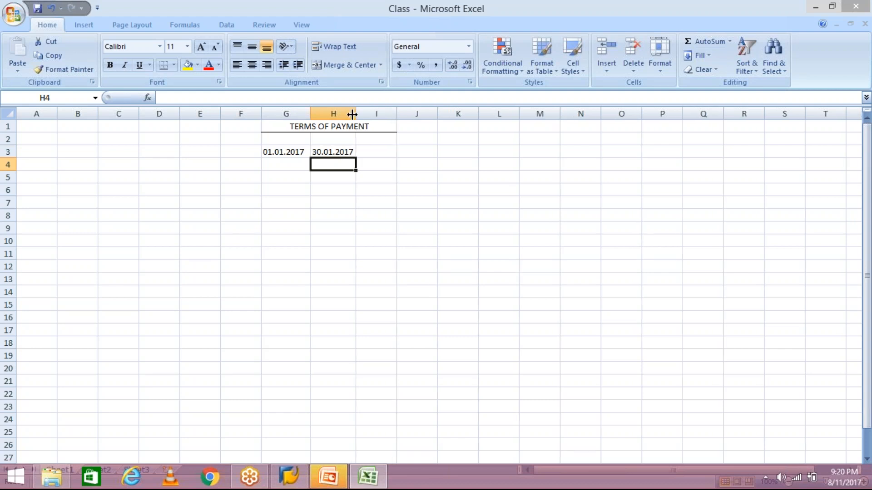
left_click(284, 150)
left_click(333, 154)
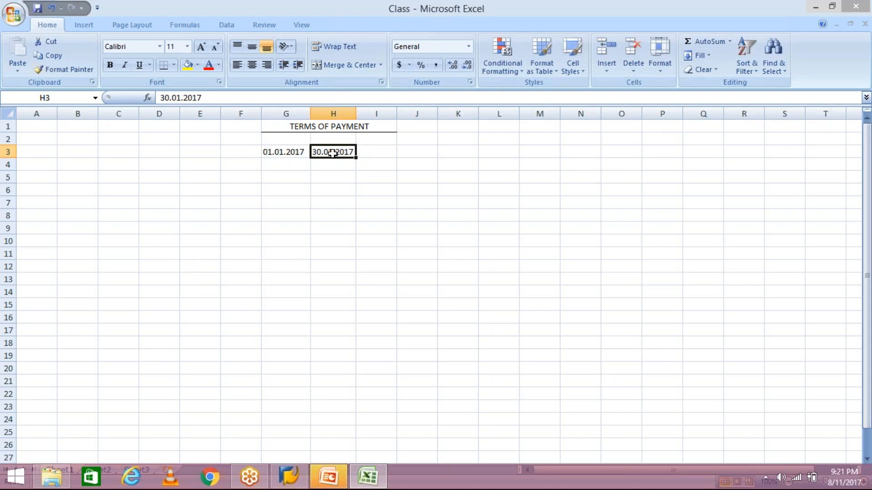
left_click(288, 152)
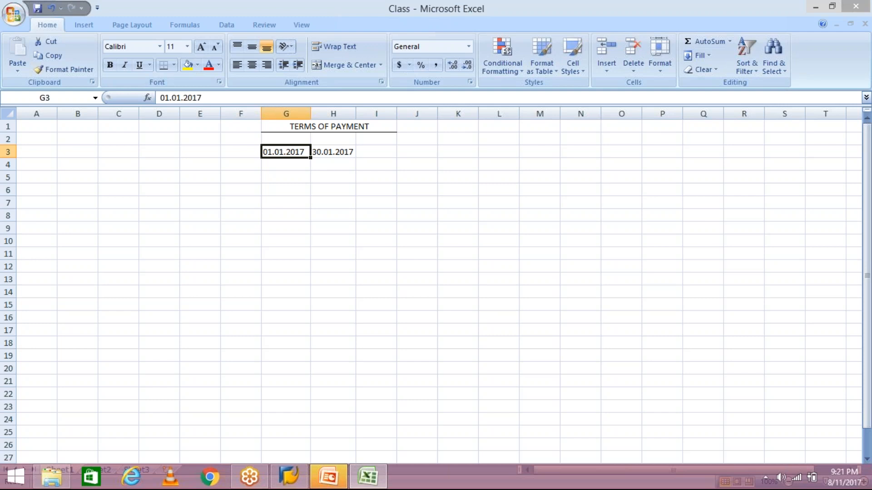
left_click(325, 151)
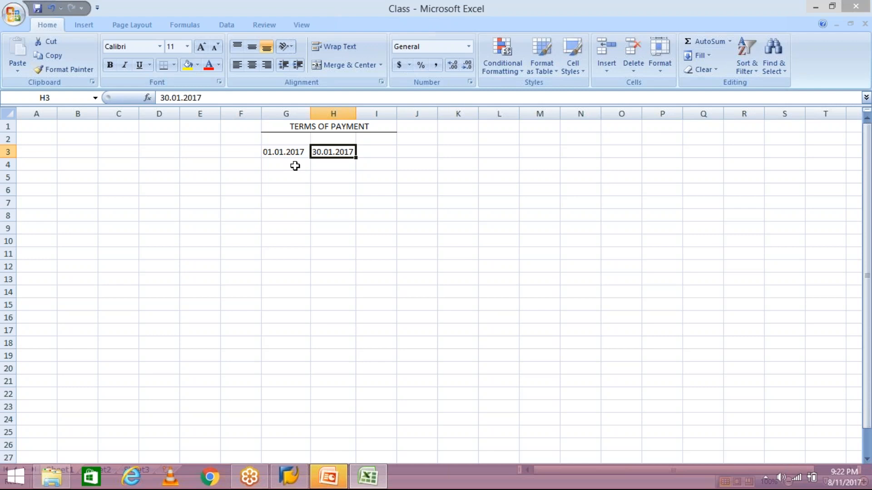
- Enter the date 15.01.2017 in cell I3 and autofit the width of column I
left_click(392, 153)
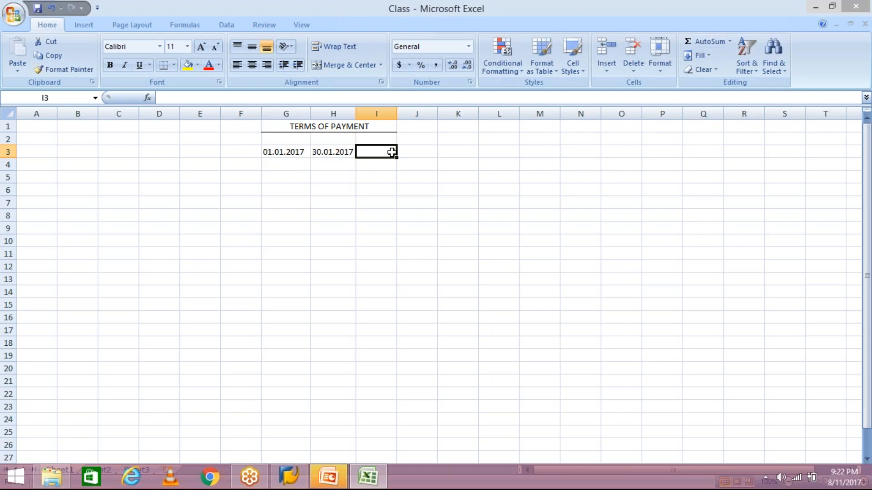
type("15")
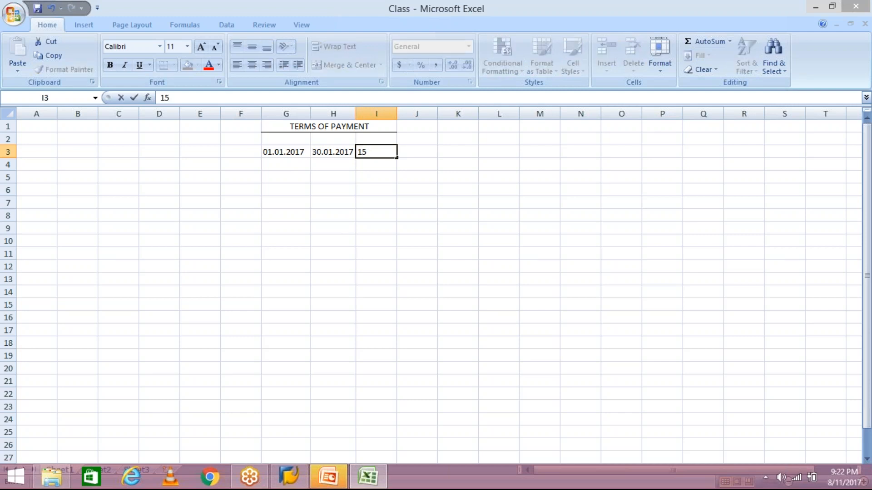
type(".01.2017")
key("Return")
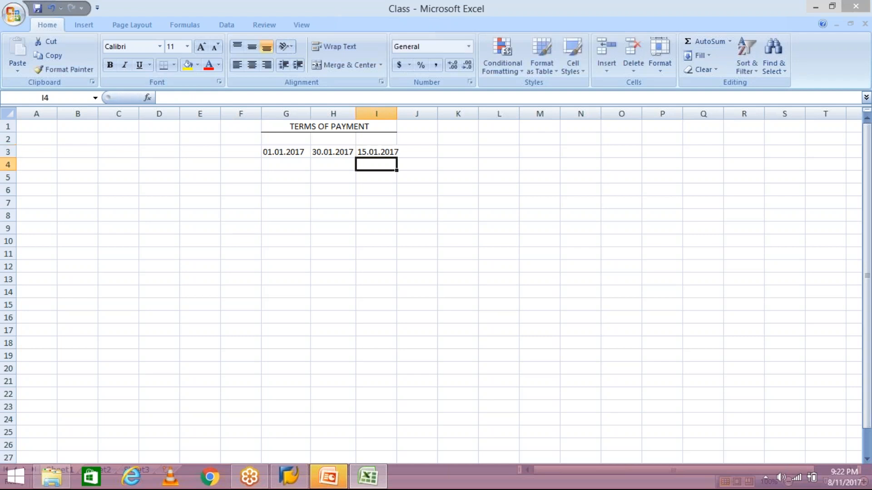
double_click(397, 115)
- Enter the status ND in cell J3 beside the three dates
left_click(428, 151)
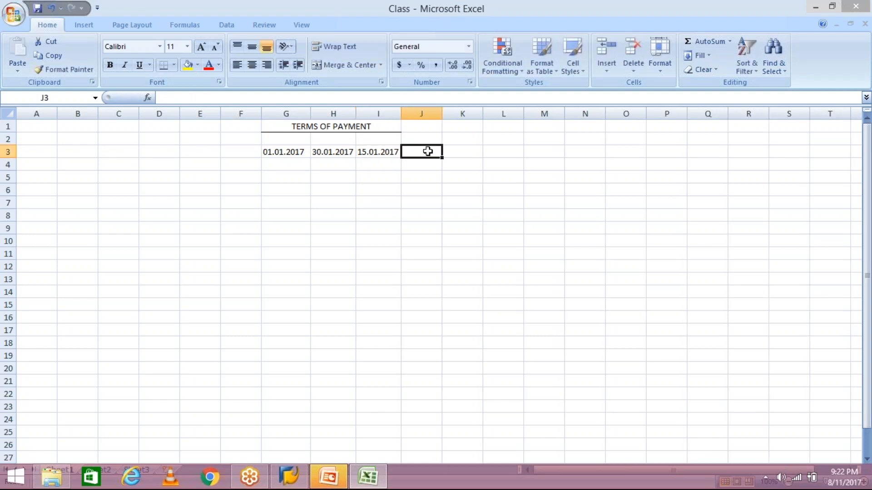
type("ND")
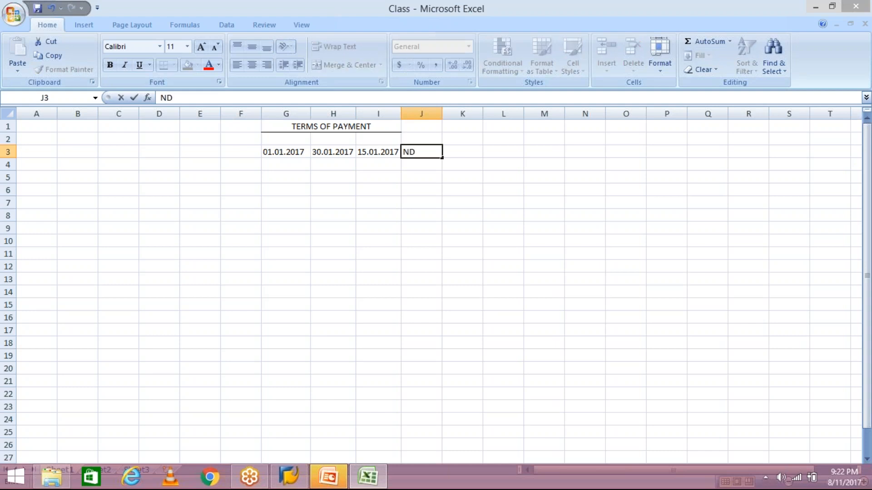
key("Return")
- Change the date in I3 to 30.01.2017 and the status in J3 to DUE
left_click(380, 152)
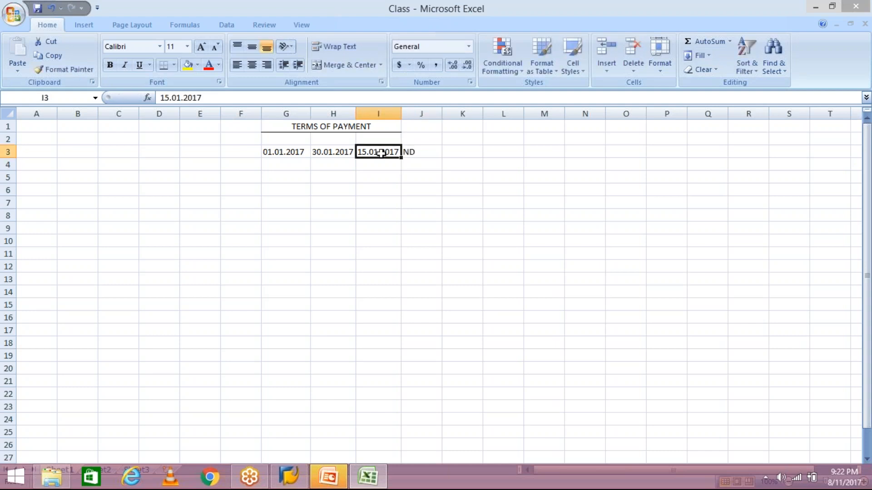
type("30.0")
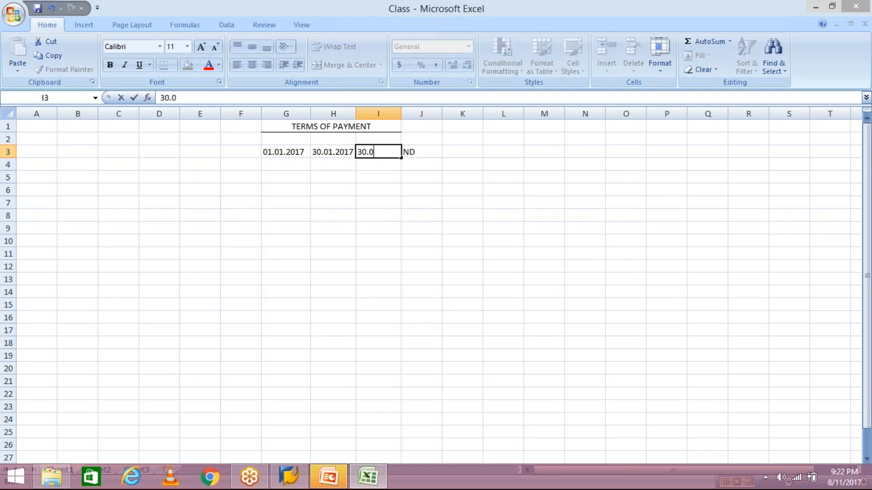
type("1.2017")
left_click(434, 151)
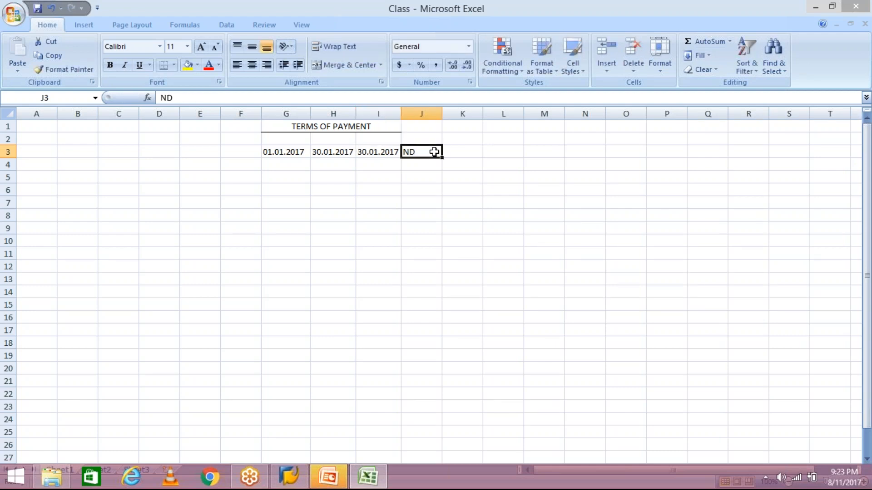
type("DUE")
key("Return")
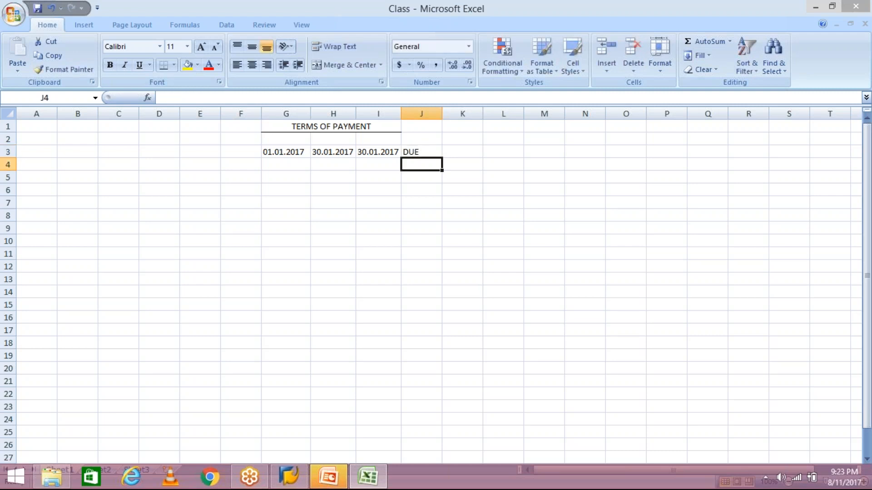
- Change the date in I3 to 31.01.2017 and the status in J3 to OD
left_click(371, 151)
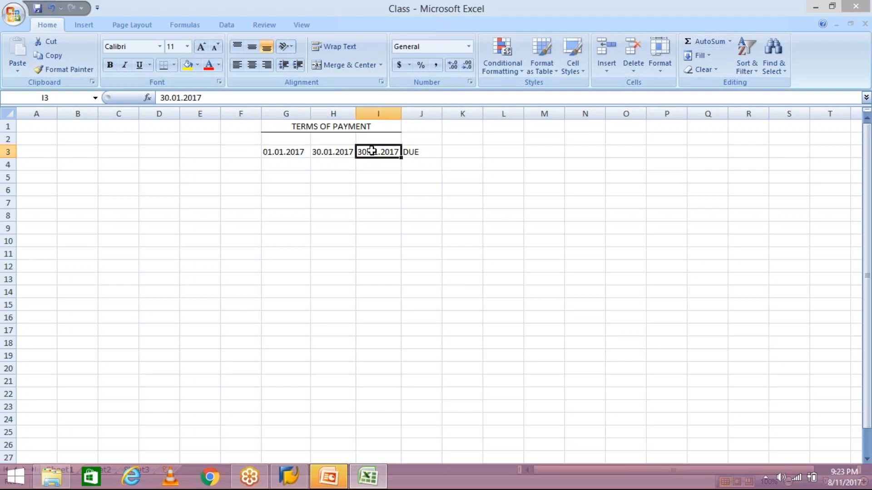
type("31.0")
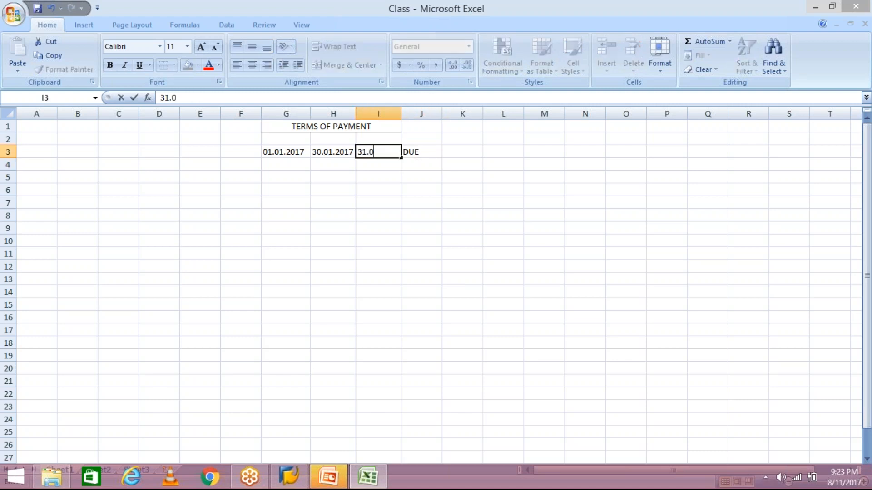
type("1.2017")
left_click(422, 151)
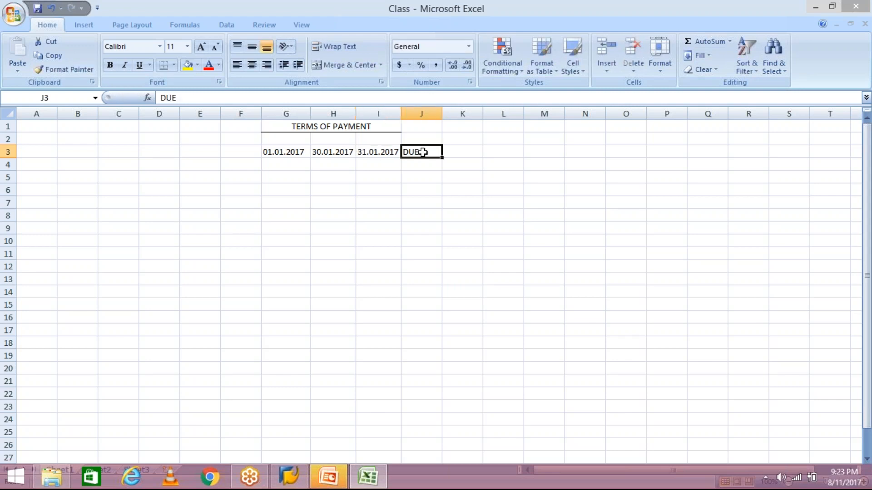
type("OD")
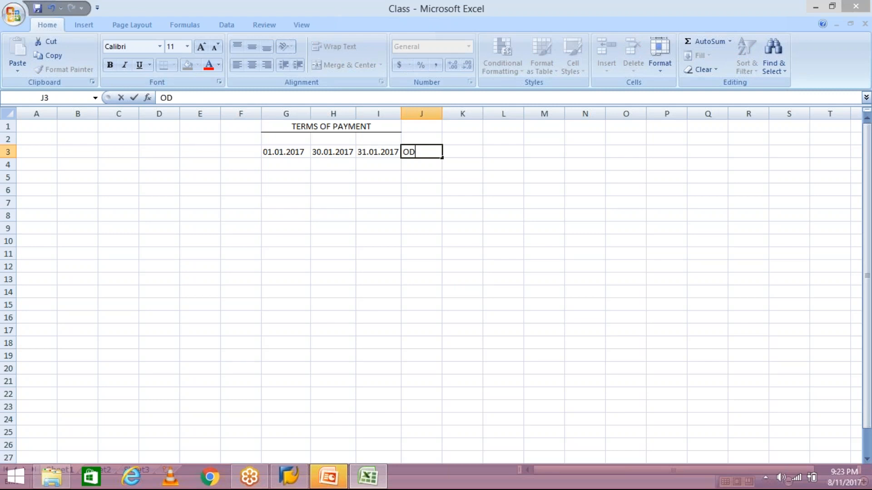
key("Return")
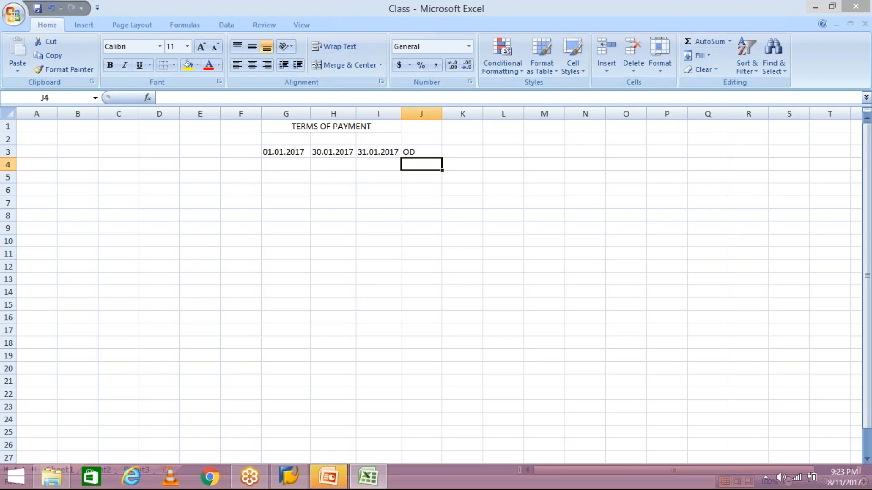
key("Up")
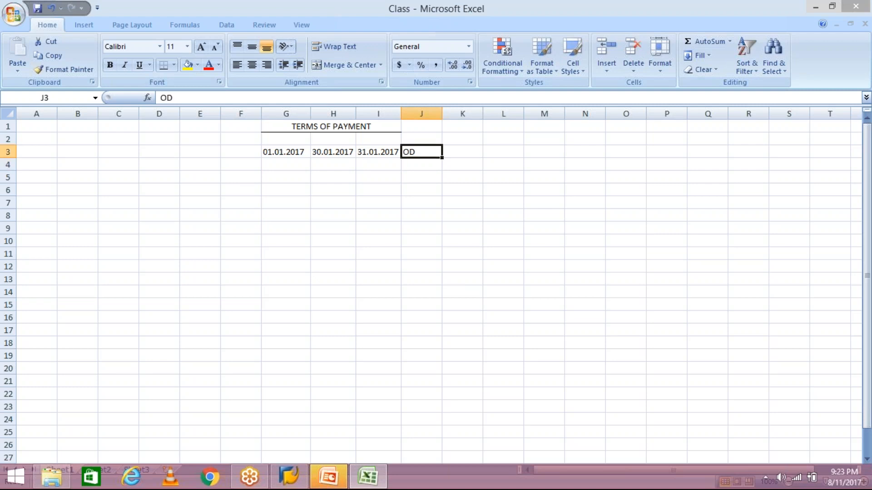
left_click(457, 154)
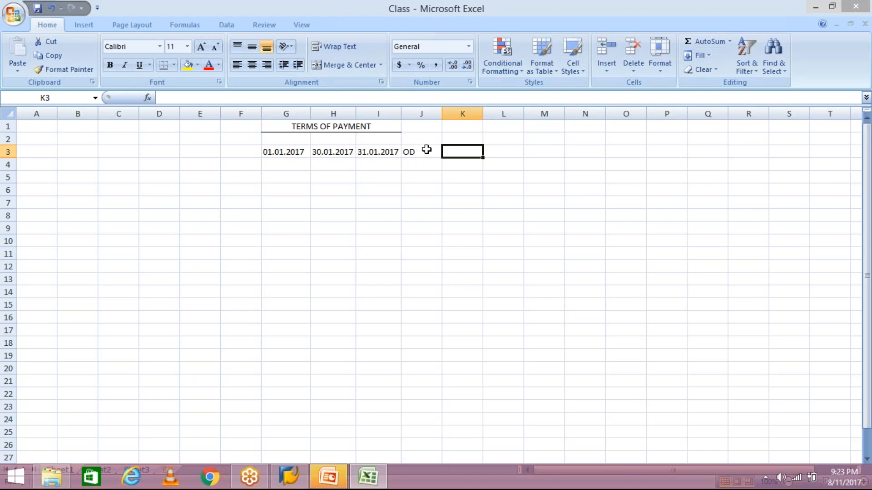
left_click(426, 150)
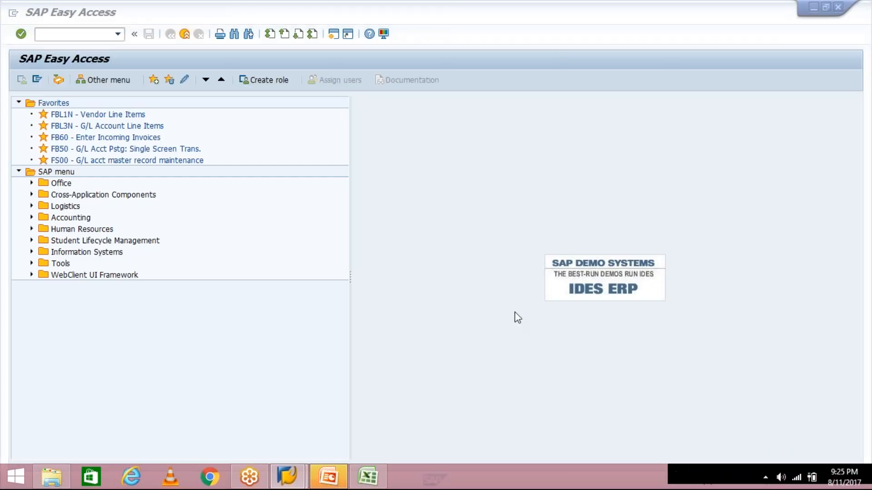
- In SAP Easy Access, run transaction fbl1n to open the Vendor Line Item Display selection
left_click(93, 35)
type("fbl1n")
key("Return")
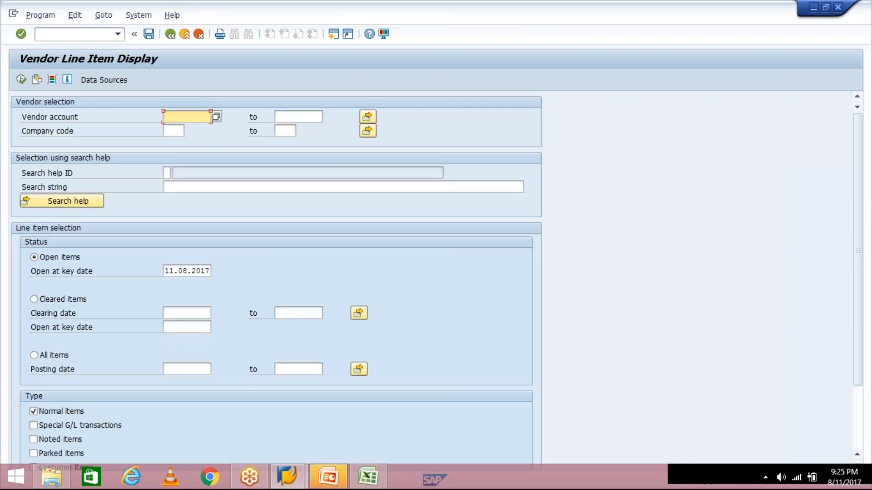
- Run the vendor line item report for company code TM04 with the All items status
left_click(166, 130)
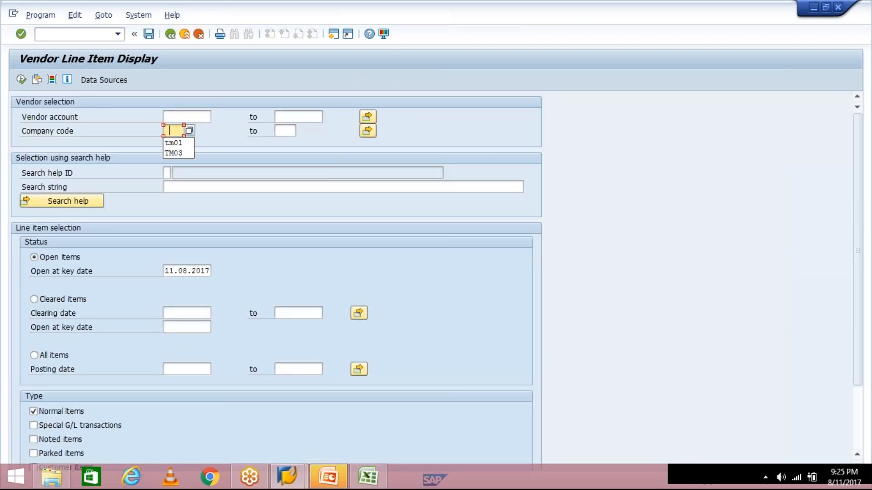
type("TM03")
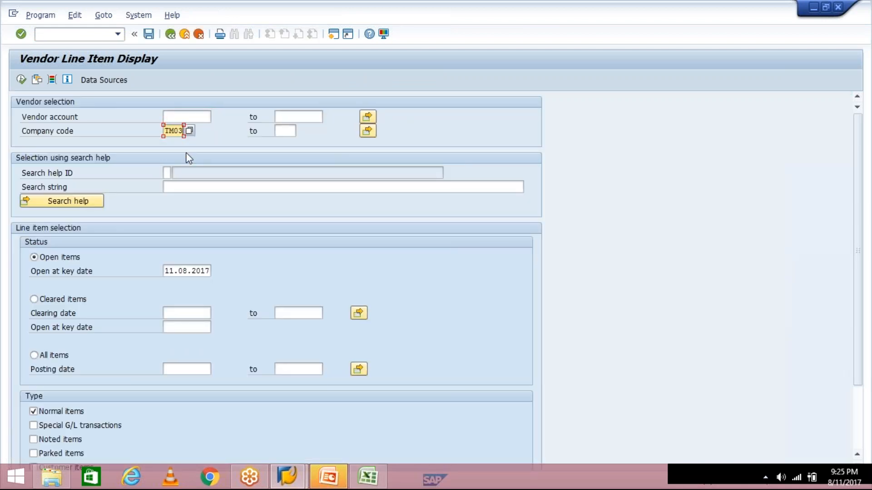
type("4")
left_click(37, 354)
left_click(21, 80)
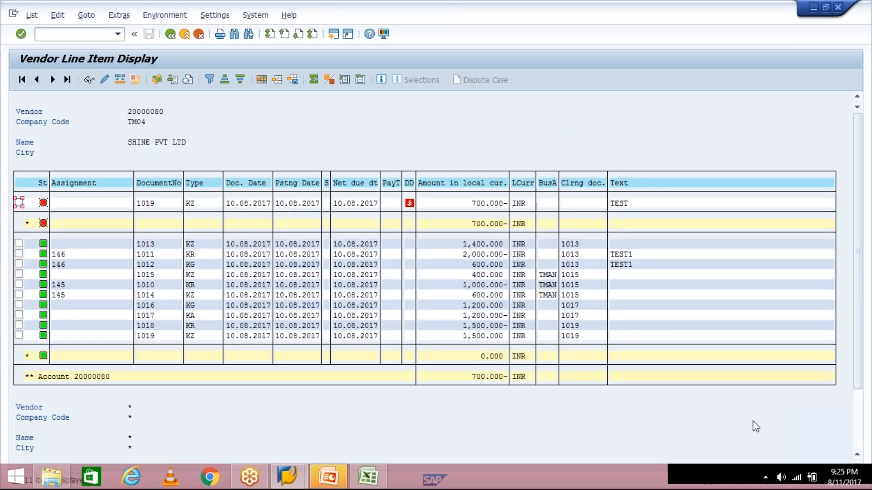
- Examine the document date, posting date and net due date of document 1011 in the vendor line items
left_click(732, 422)
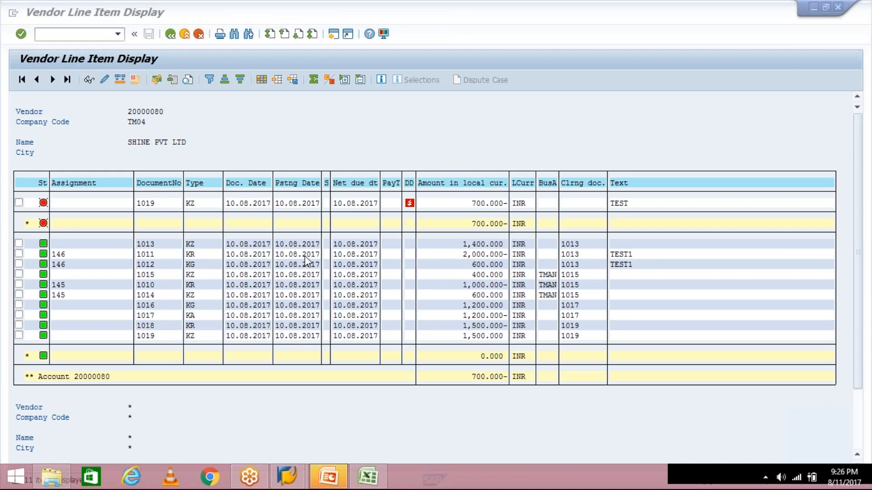
left_click(238, 252)
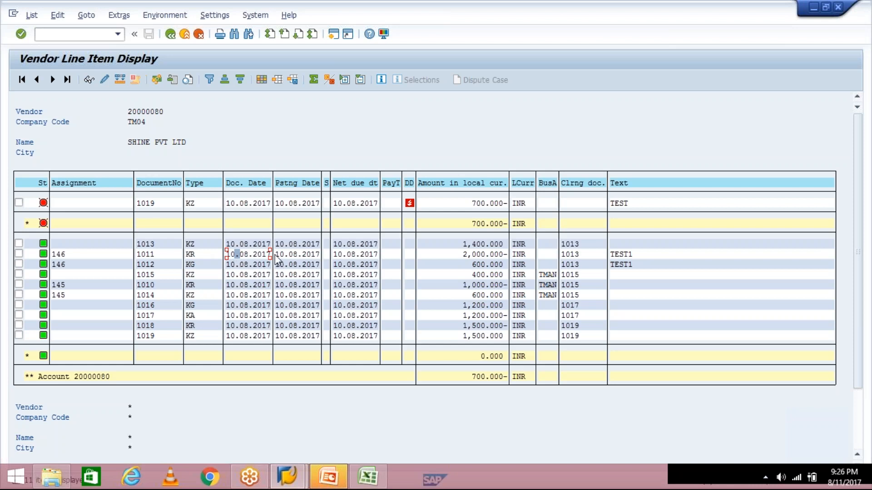
left_click(303, 257)
left_click(337, 255)
- Switch to Excel and review the overdue example date in I3
left_click(375, 482)
left_click(419, 253)
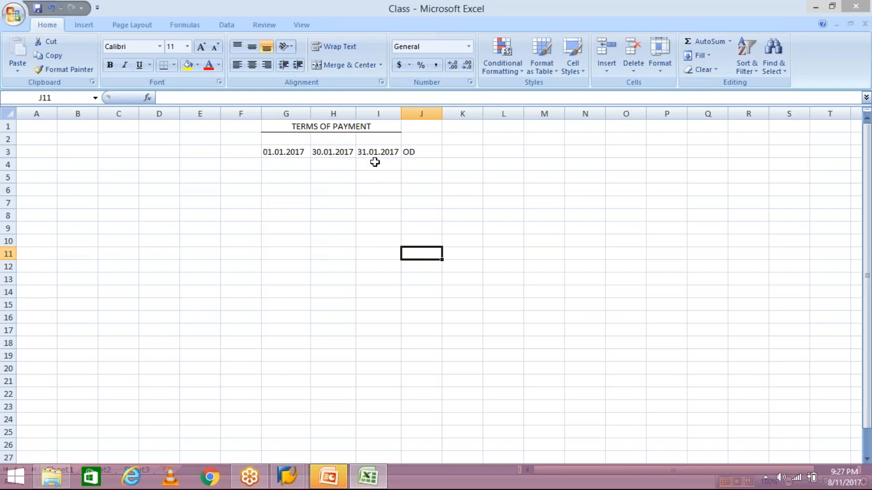
left_click(376, 153)
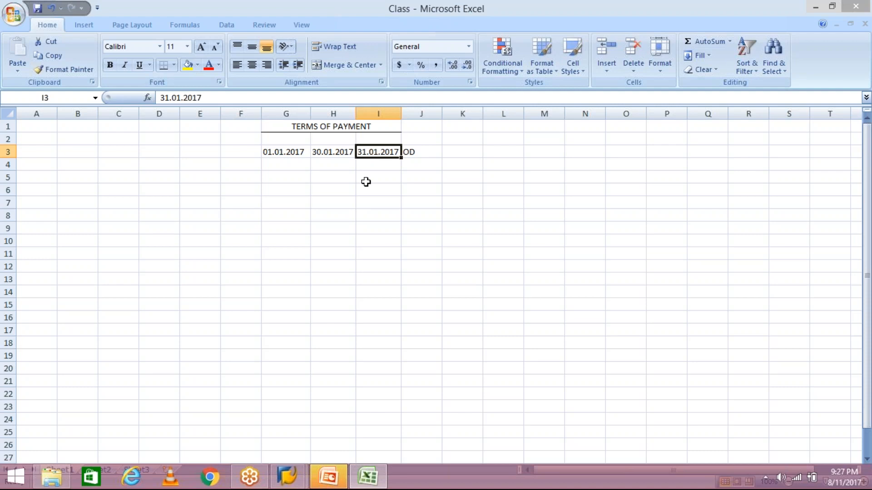
- Return to SAP, open a new session and run transaction OBB8 to open the Terms of Payment overview
left_click(294, 483)
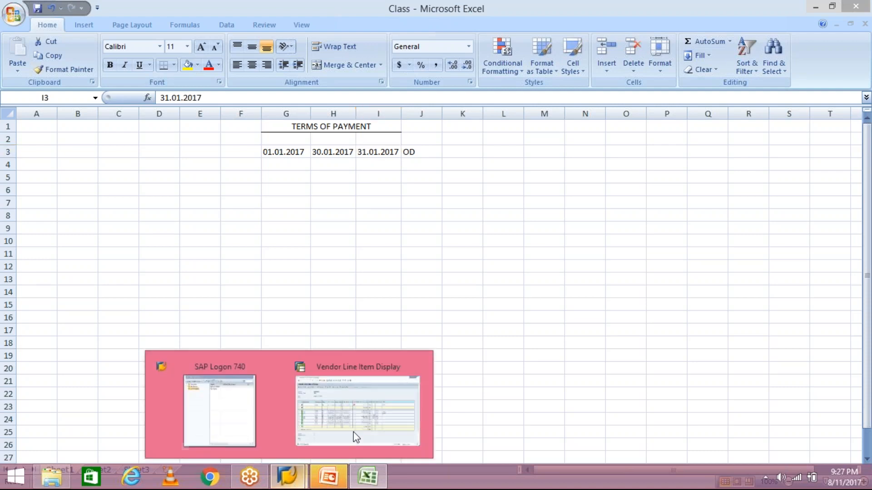
left_click(359, 436)
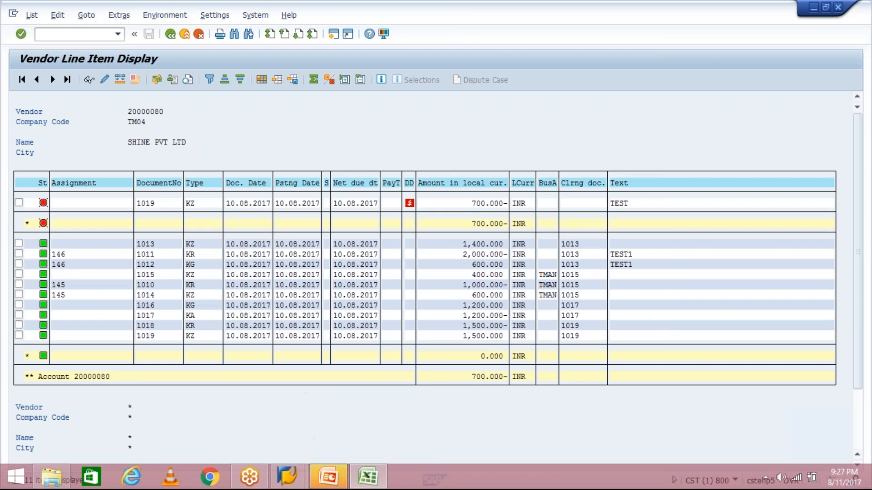
left_click(334, 34)
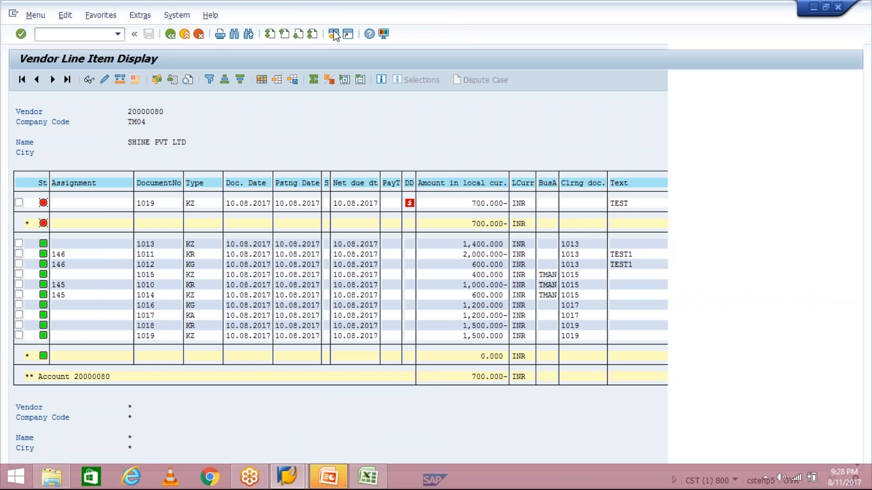
type("O")
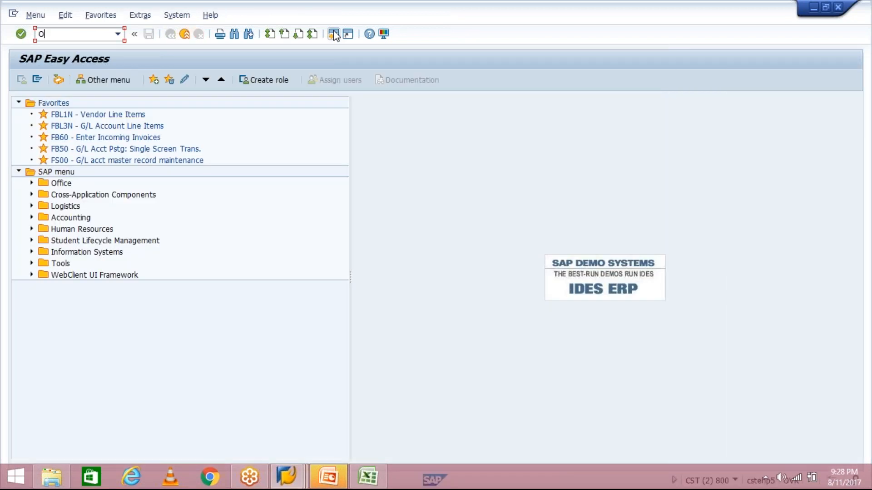
type("BB8")
key("Return")
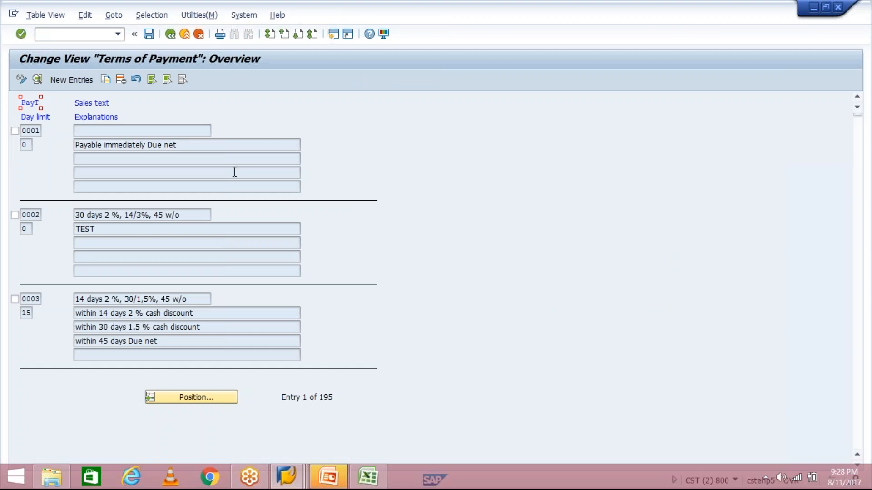
- Create a new terms of payment entry with the payment terms key TM30
left_click(71, 81)
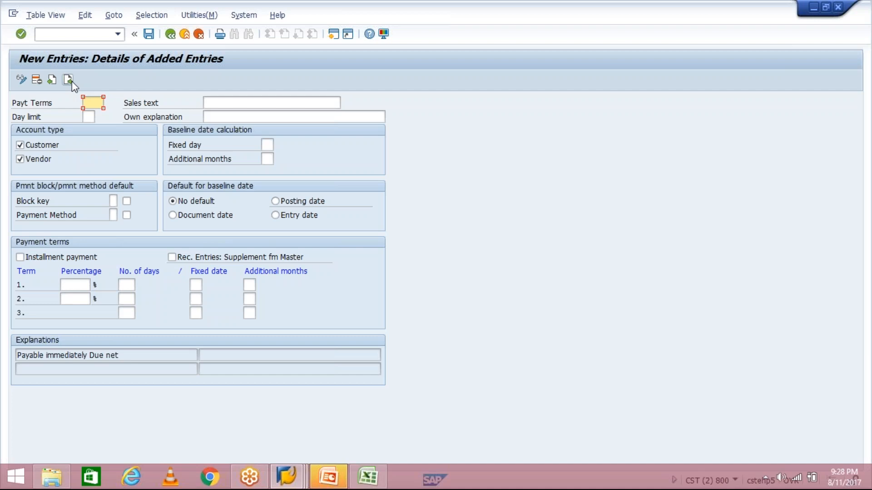
type("T")
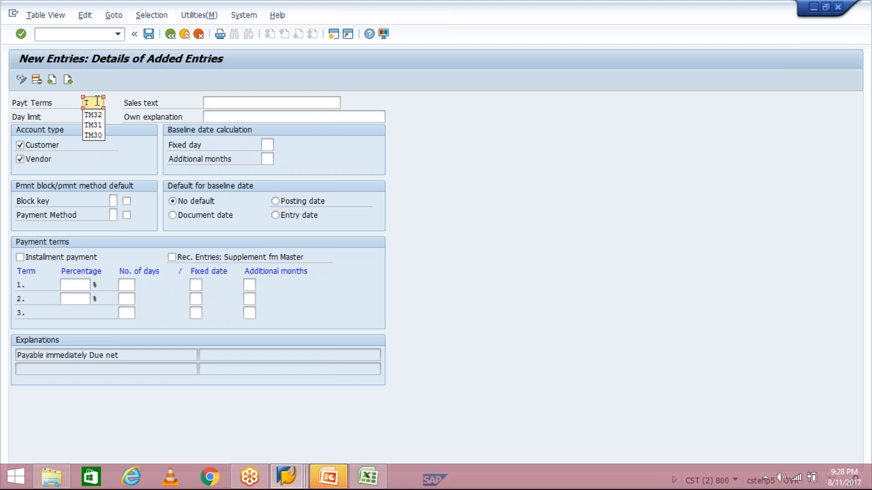
left_click(201, 38)
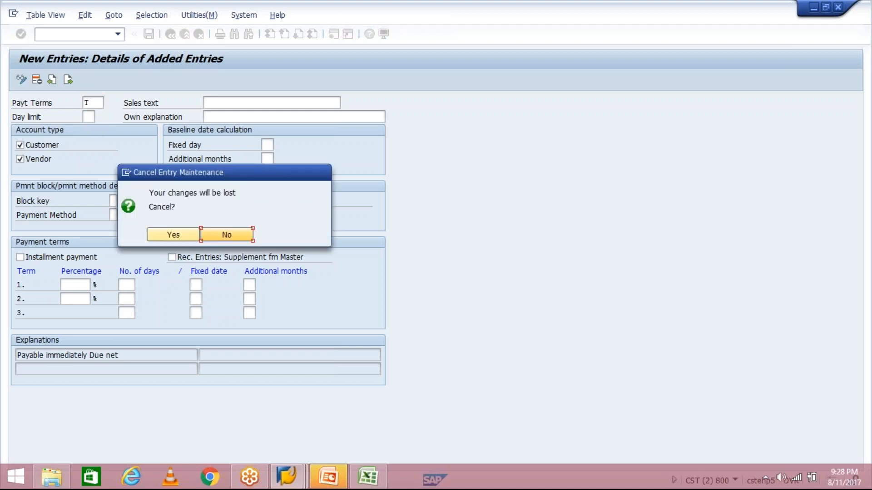
left_click(209, 234)
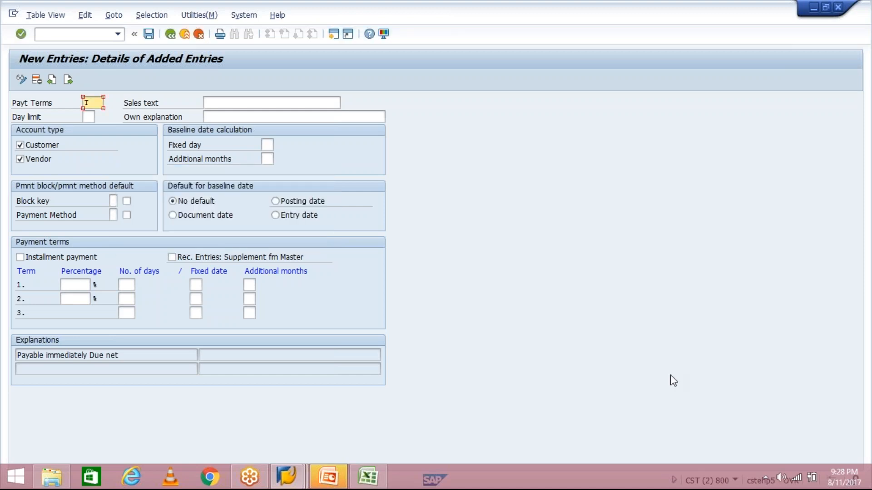
type("TM30")
key("Return")
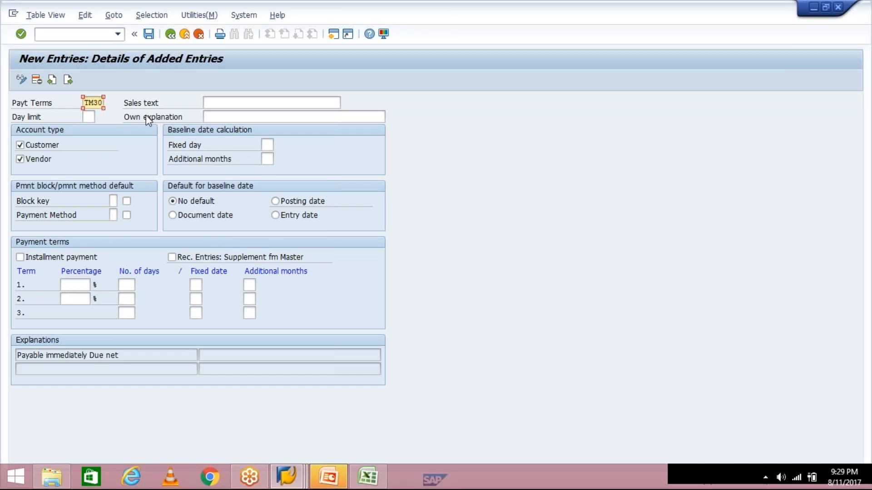
- Deselect the Customer and Vendor account types of the TM30 entry and select both again
left_click(239, 104)
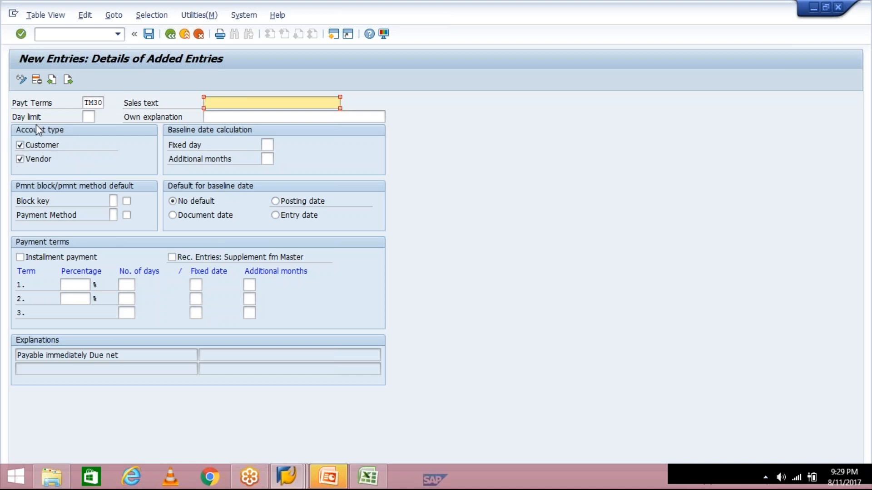
left_click(19, 144)
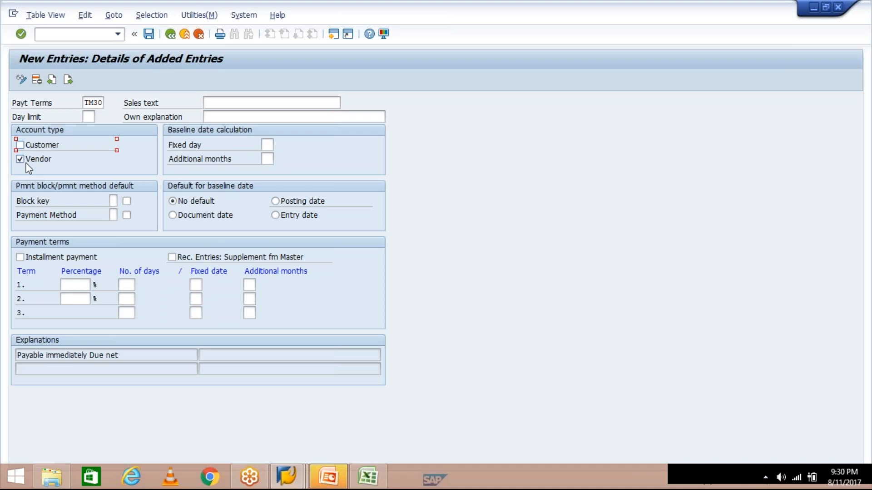
left_click(25, 159)
left_click(25, 145)
left_click(21, 163)
left_click(866, 328)
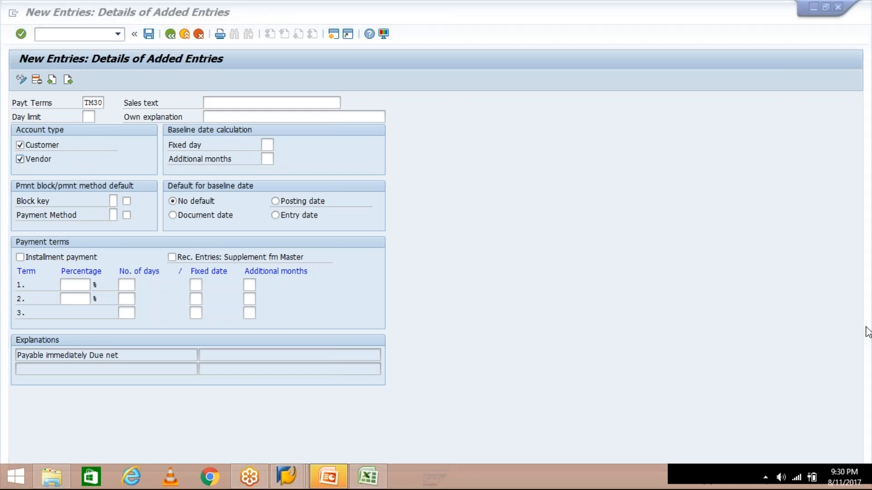
left_click(541, 268)
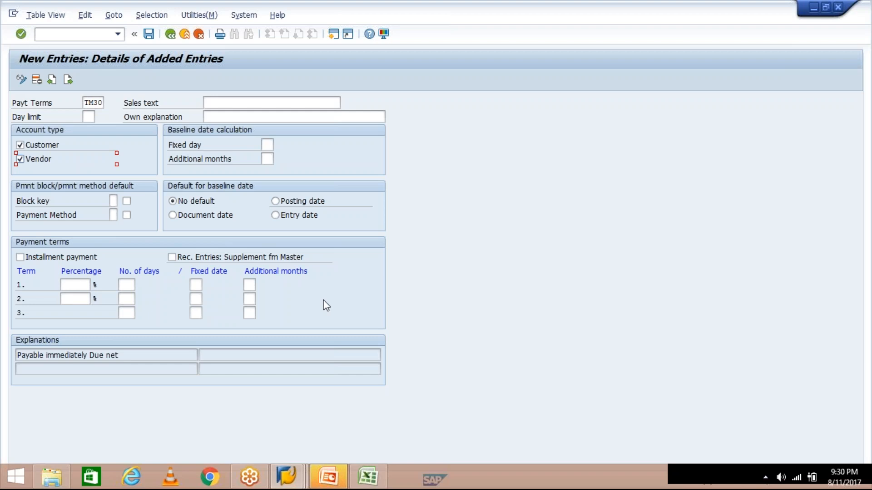
- Switch to Excel and review the example dates in G3 and H3
left_click(378, 482)
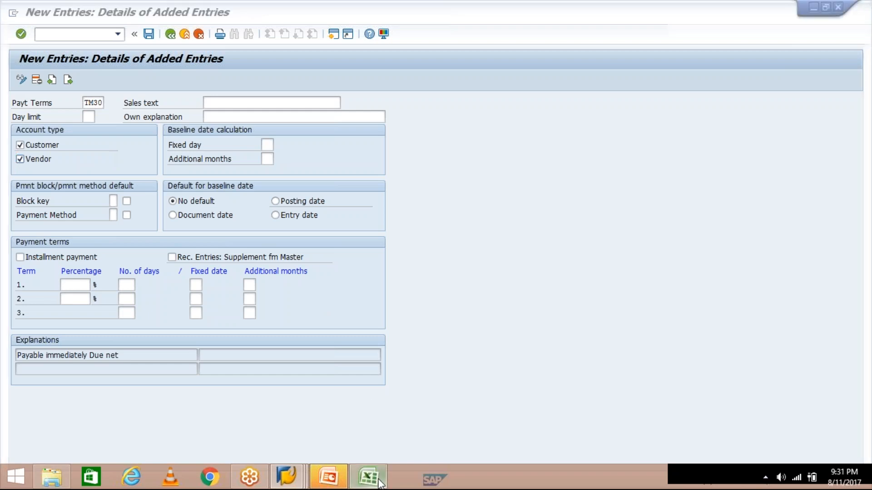
left_click(281, 153)
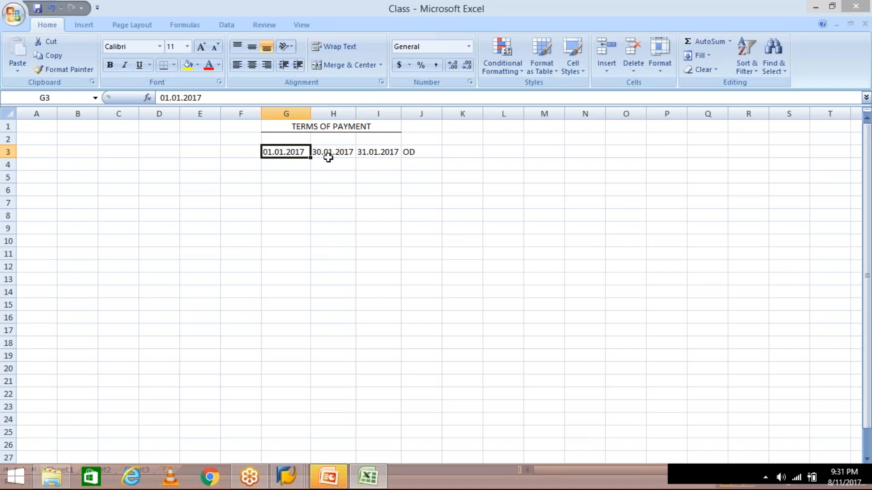
left_click(343, 152)
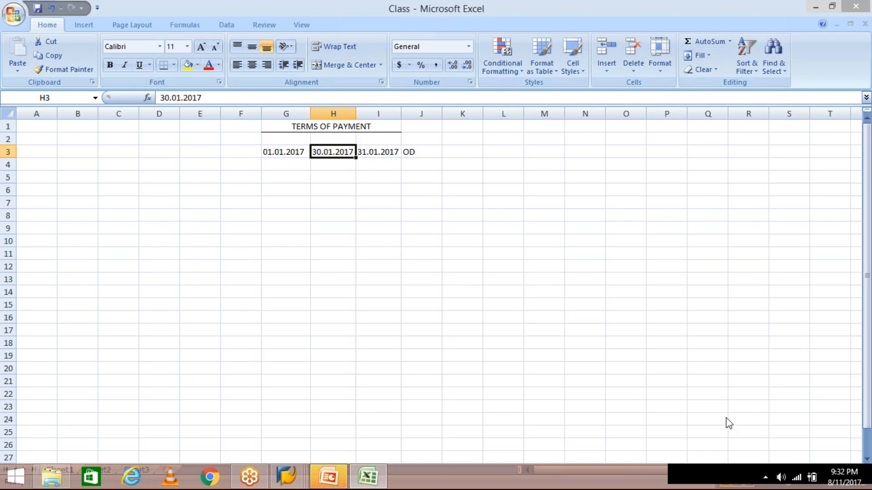
- Return to the new SAP payment terms entry and examine its key, the first term's number of days and the explanation text
left_click(296, 474)
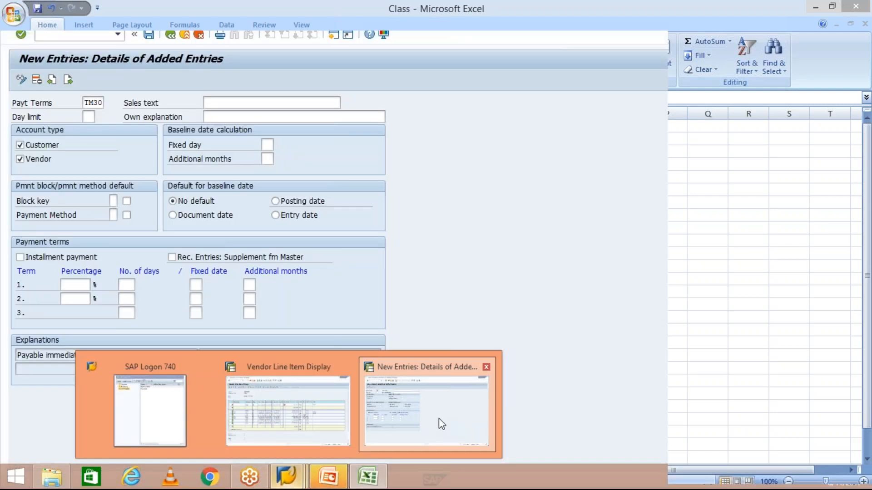
left_click(438, 418)
left_click_drag(84, 103, 108, 103)
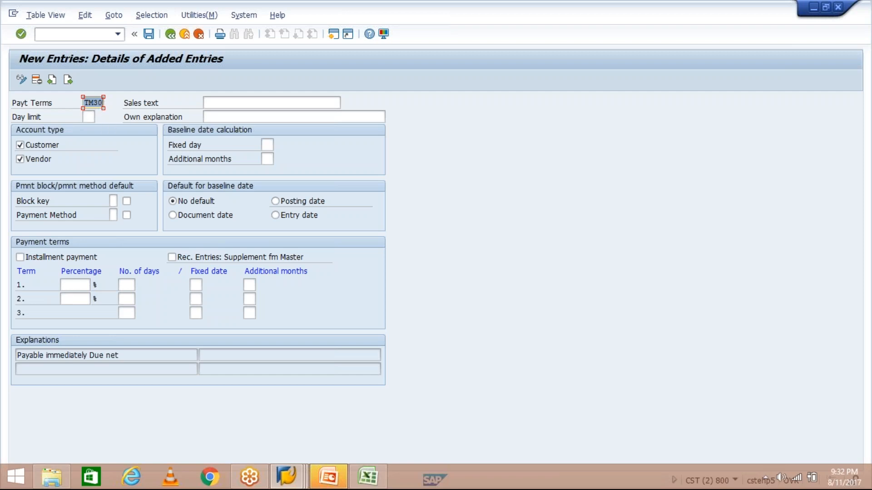
left_click(85, 103)
left_click(125, 283)
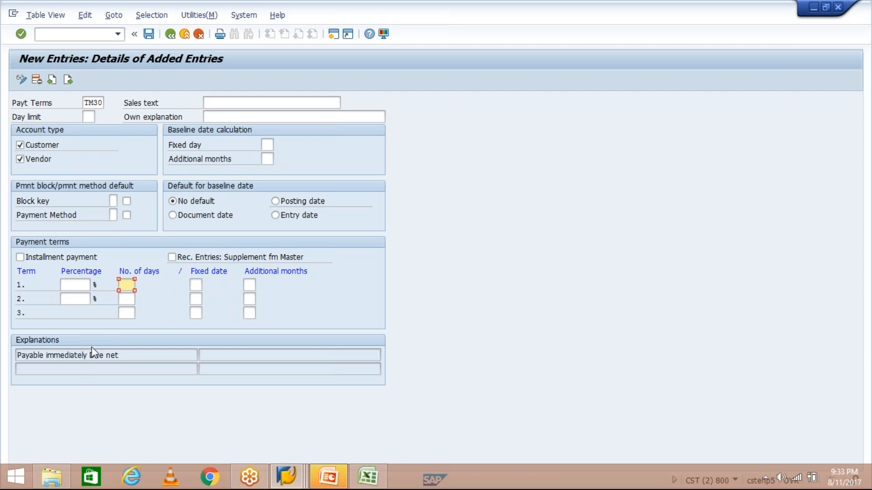
left_click(131, 355)
left_click_drag(132, 355, 10, 354)
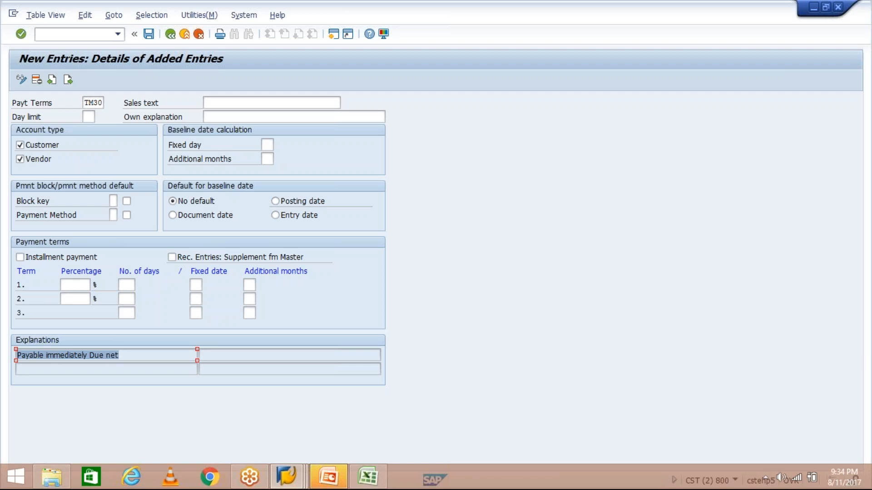
- Switch to Excel and clear the contents of H3, I3 and J3 in the terms of payment example
left_click(367, 477)
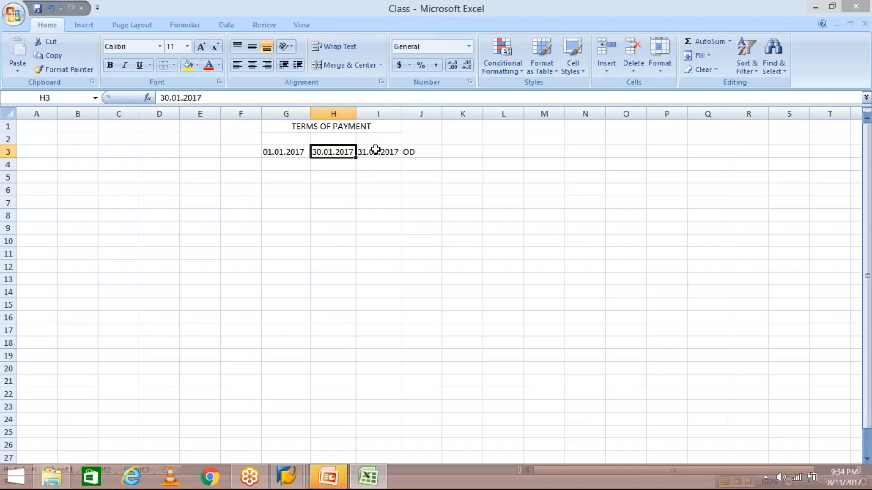
left_click_drag(375, 149, 411, 151)
key("Delete")
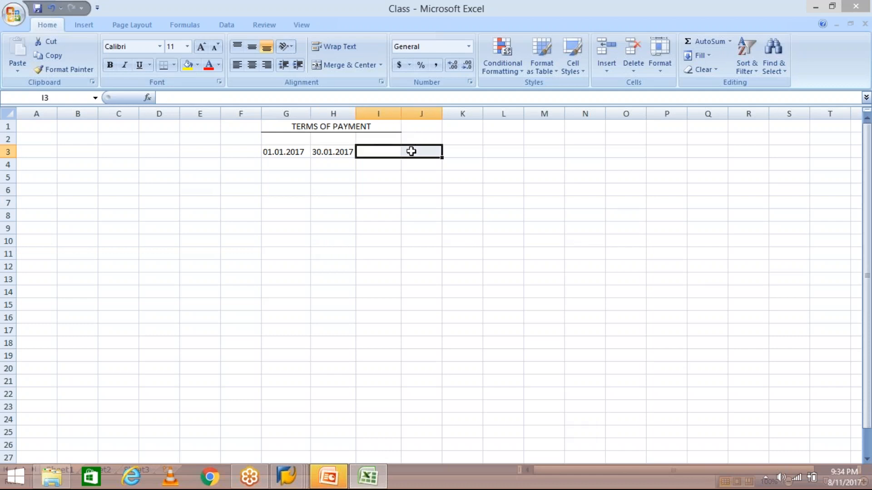
left_click(289, 140)
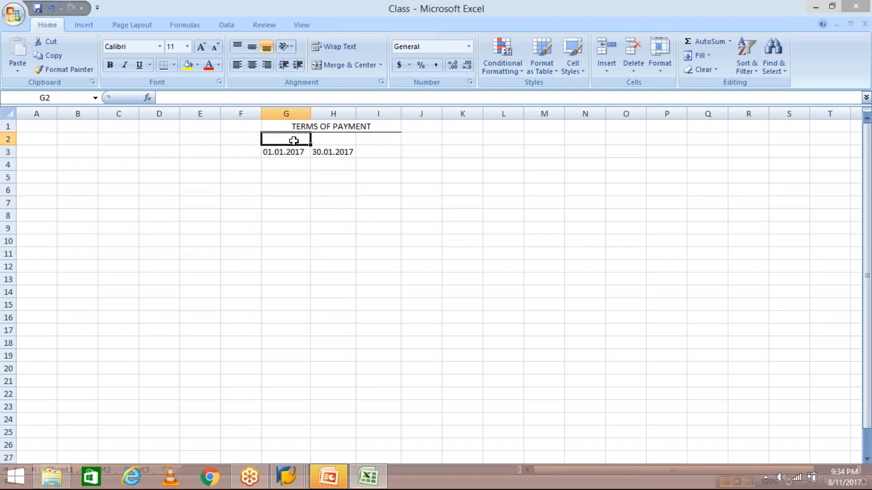
left_click(325, 152)
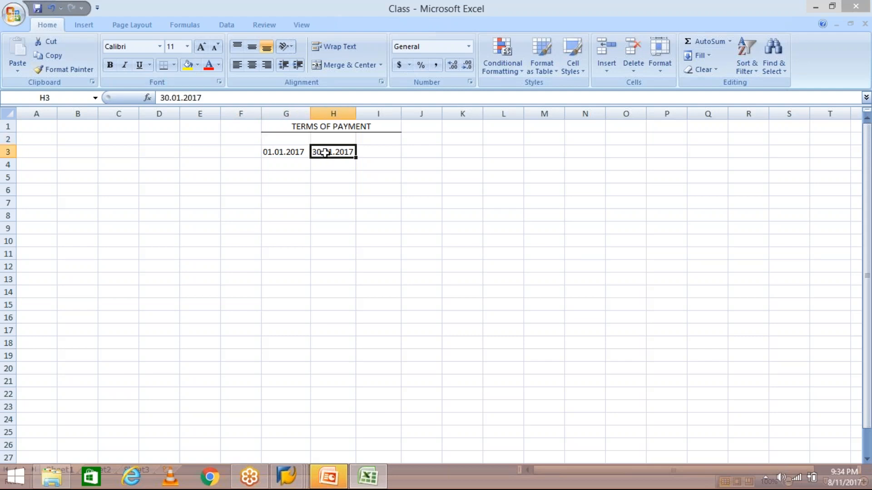
key("Delete")
- Enter the column headings DD in G2 and NDD in H2
left_click(288, 140)
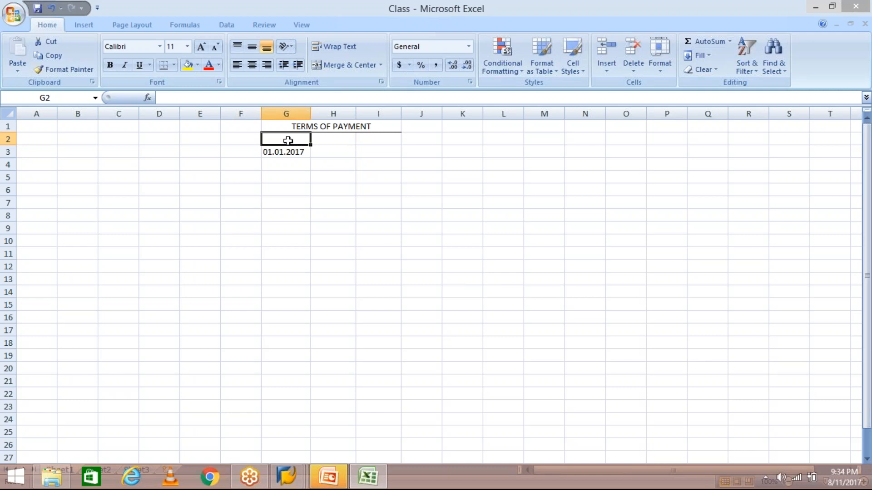
type("DD")
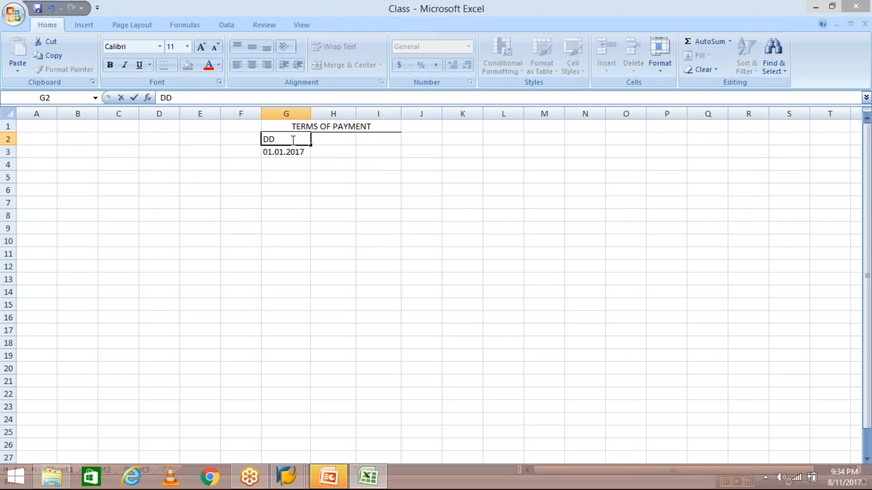
left_click(337, 142)
type("D")
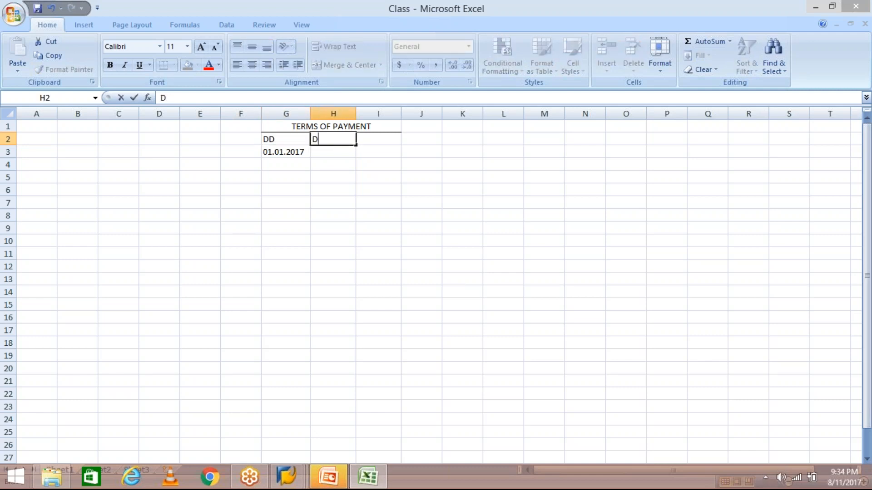
key("BackSpace")
type("NDD")
key("Return")
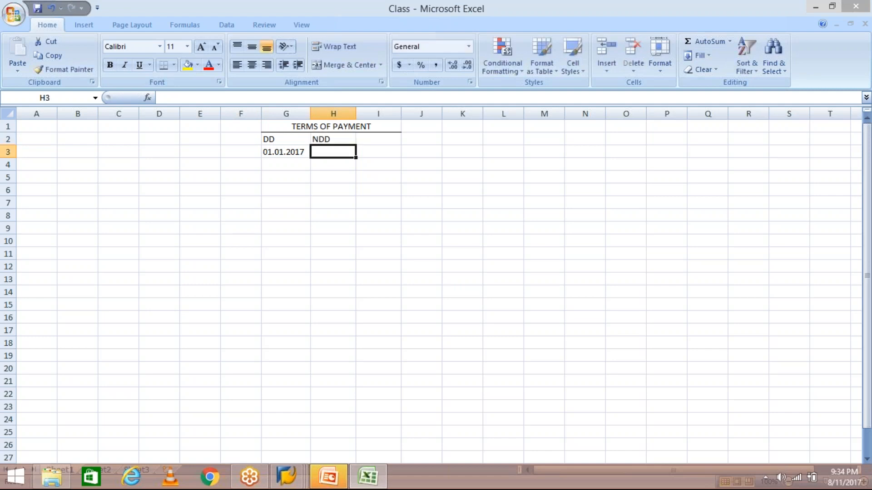
- Center the contents of cells G2:H10 horizontally
left_click(270, 139)
left_click_drag(270, 139, 325, 237)
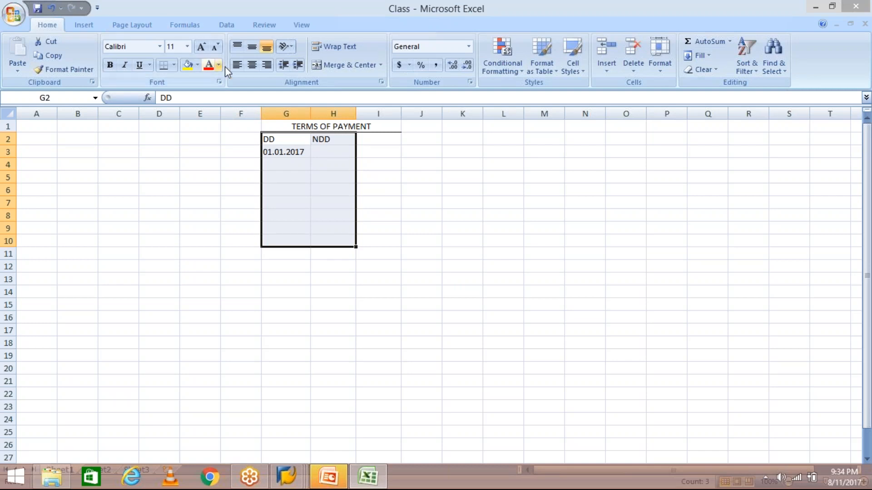
left_click(251, 64)
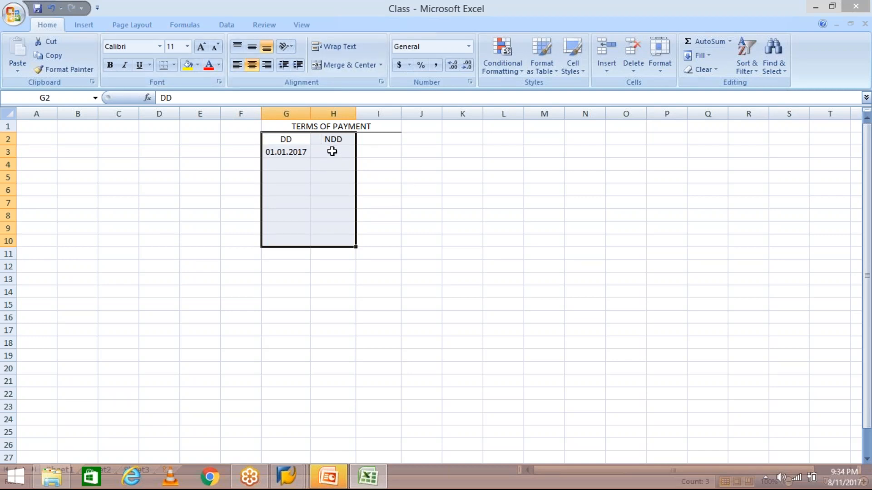
- Review the DD date in G3, then switch to the new SAP payment terms entry and examine its explanation text
left_click(331, 151)
left_click(289, 152)
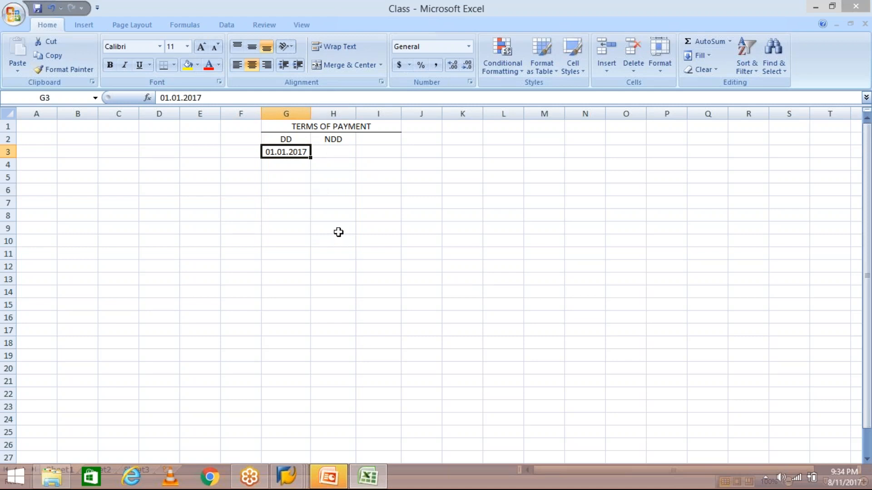
left_click(282, 486)
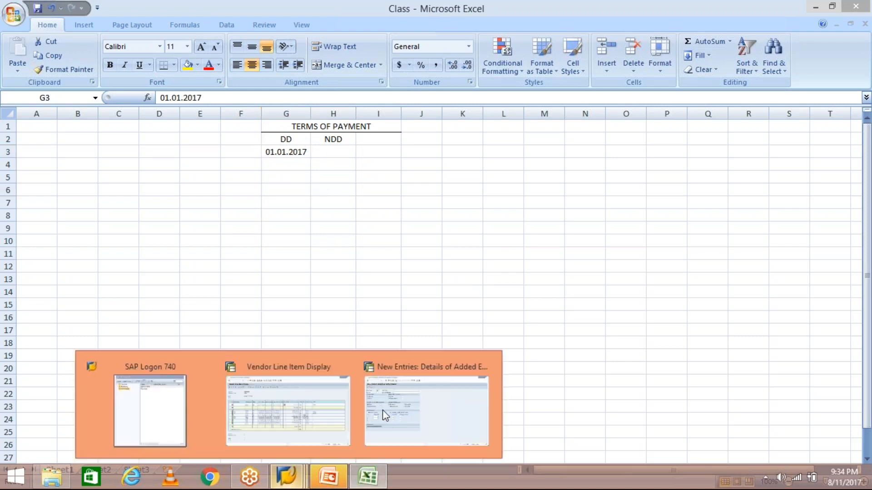
left_click(451, 412)
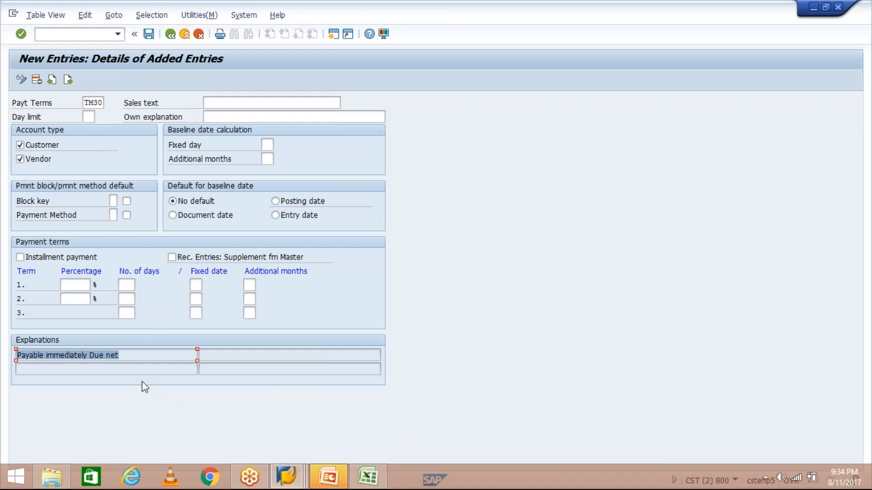
left_click(133, 356)
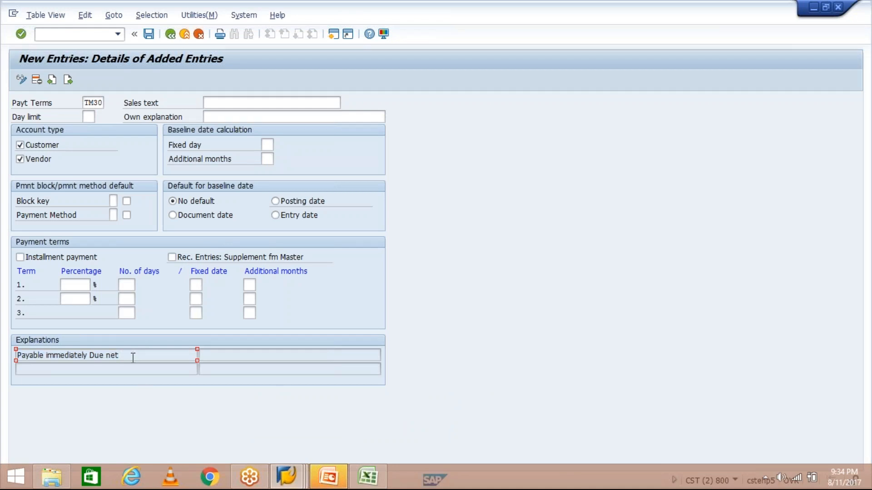
left_click_drag(133, 358, 7, 370)
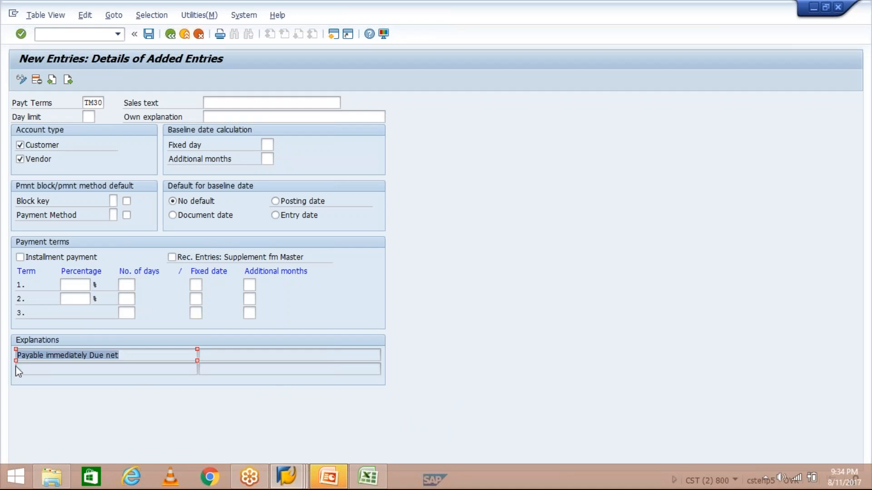
- Switch to Excel and enter the net due date 01.01.2017 in H3 under NDD
left_click(364, 480)
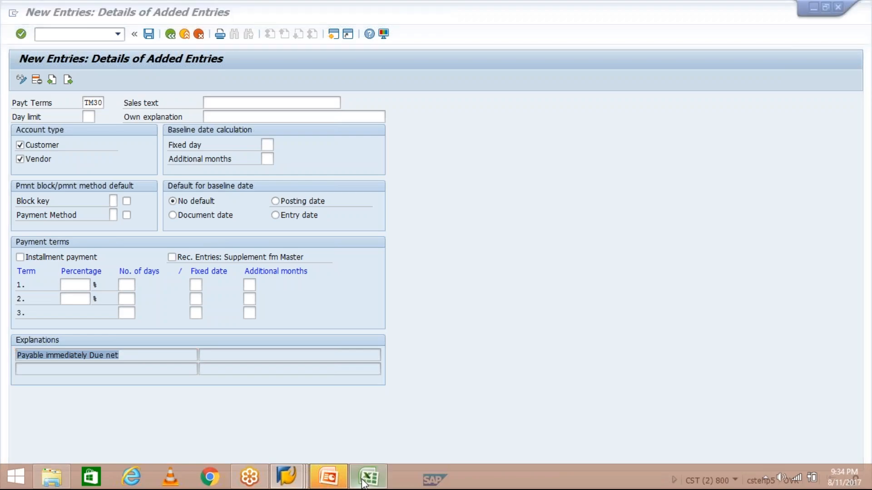
left_click(339, 152)
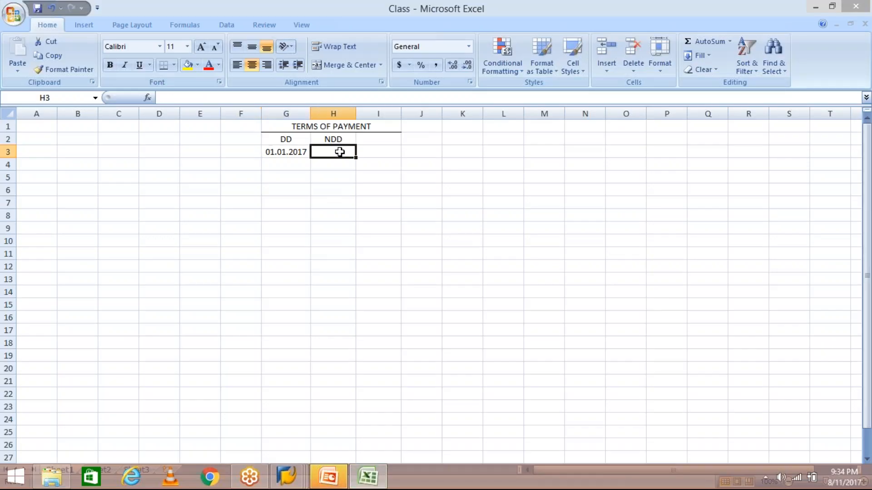
type("01.0")
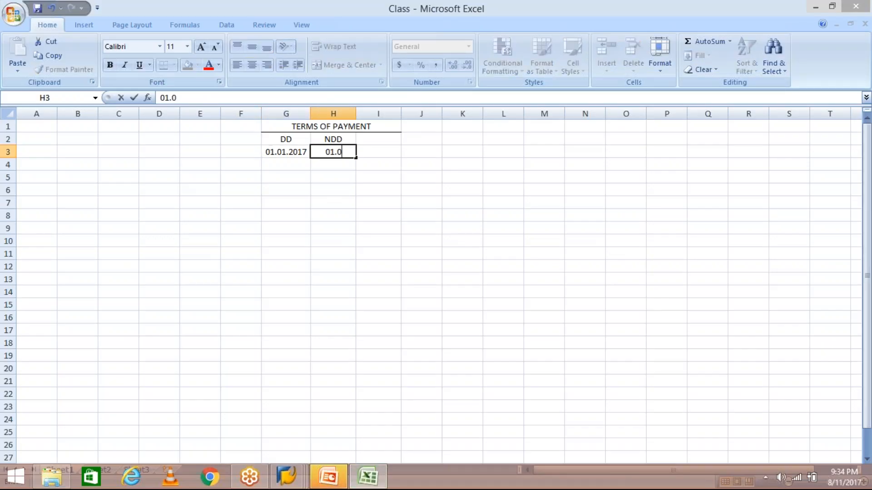
type("1.2017")
key("Return")
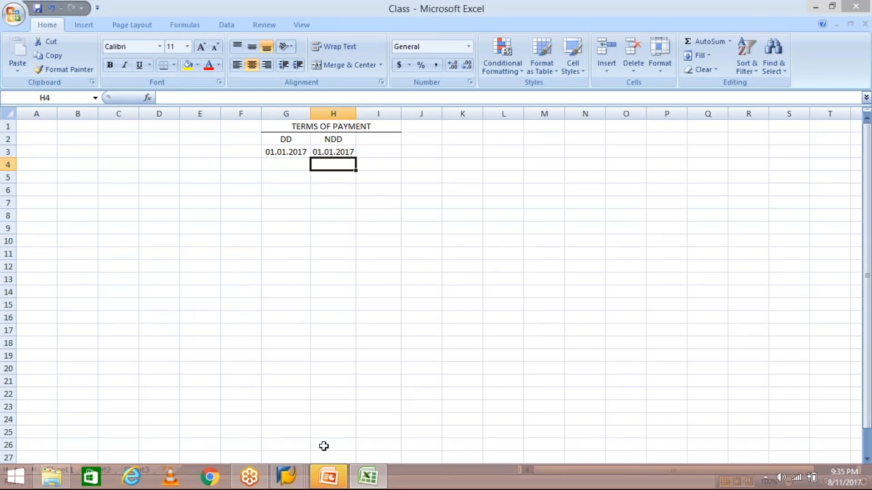
- Switch to the new SAP payment terms entry and set the first term's number of days to 30
mouse_move(298, 469)
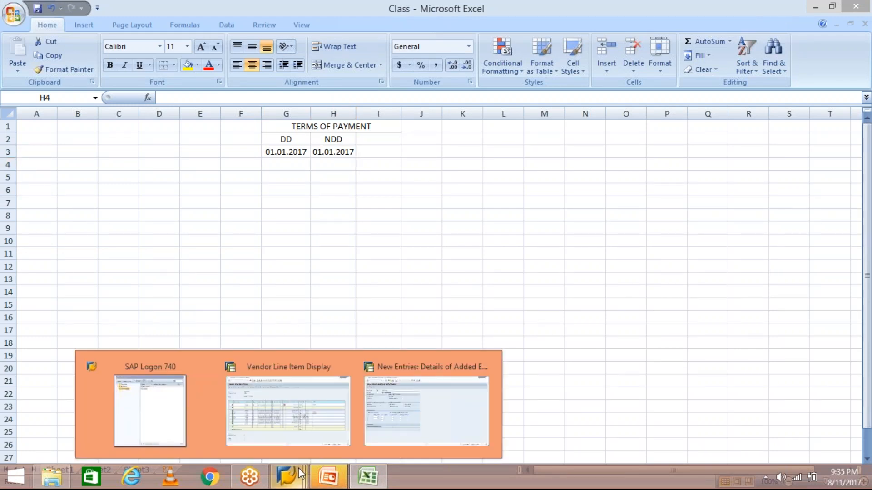
left_click(419, 421)
left_click(128, 285)
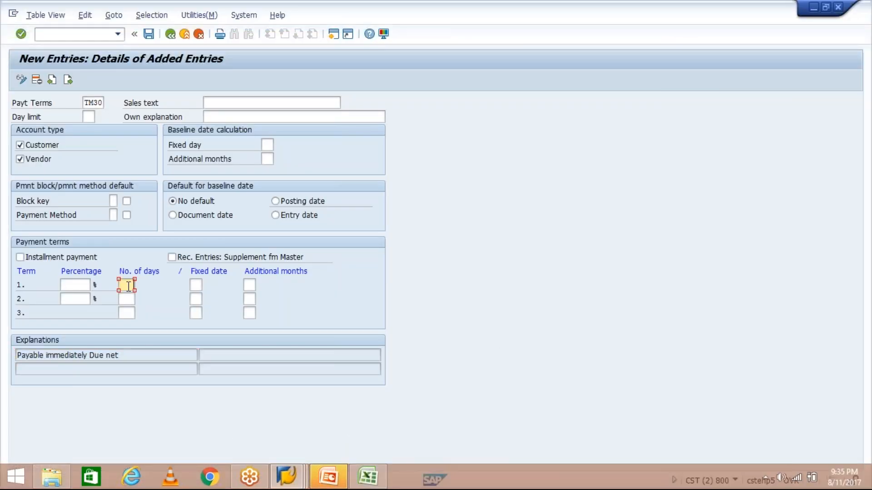
type("30")
key("Return")
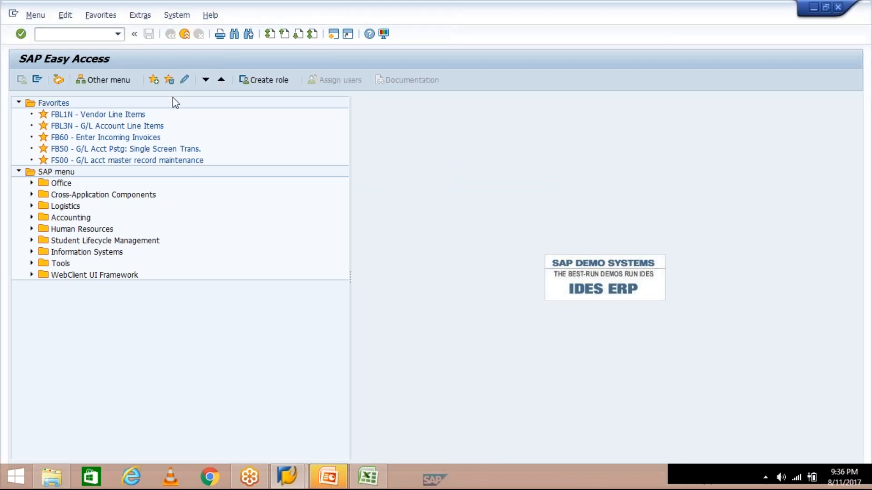
- Run transaction OBB8 and create a new payment terms entry with the key TM30
left_click(120, 35)
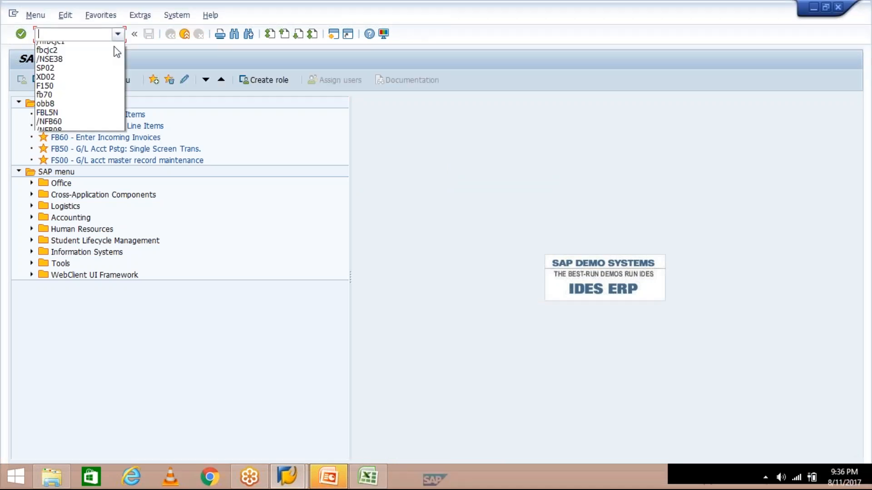
left_click(113, 48)
key("Return")
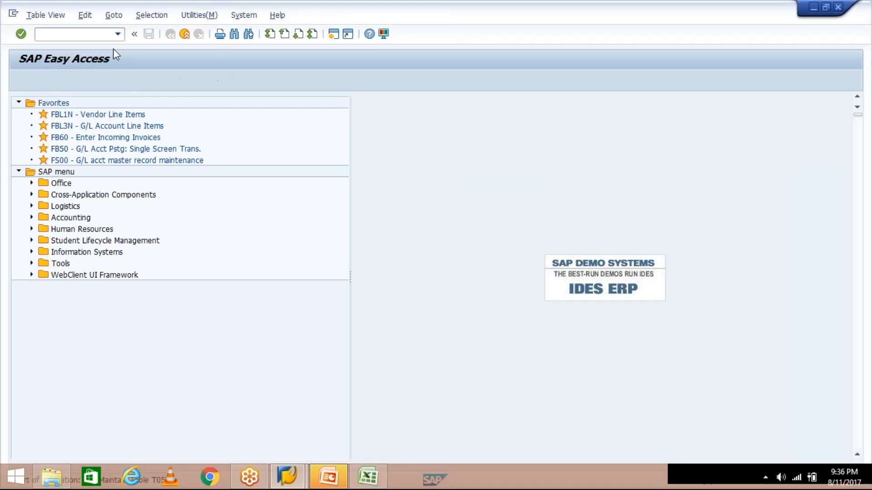
left_click(72, 81)
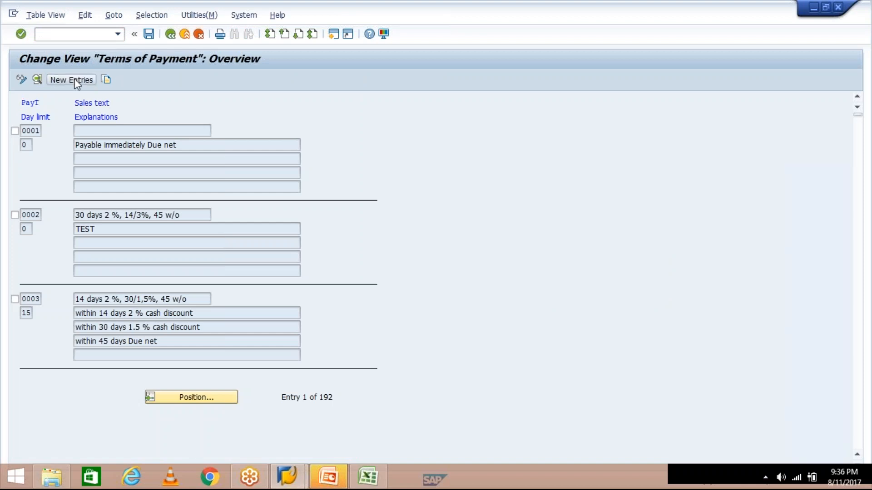
left_click(93, 115)
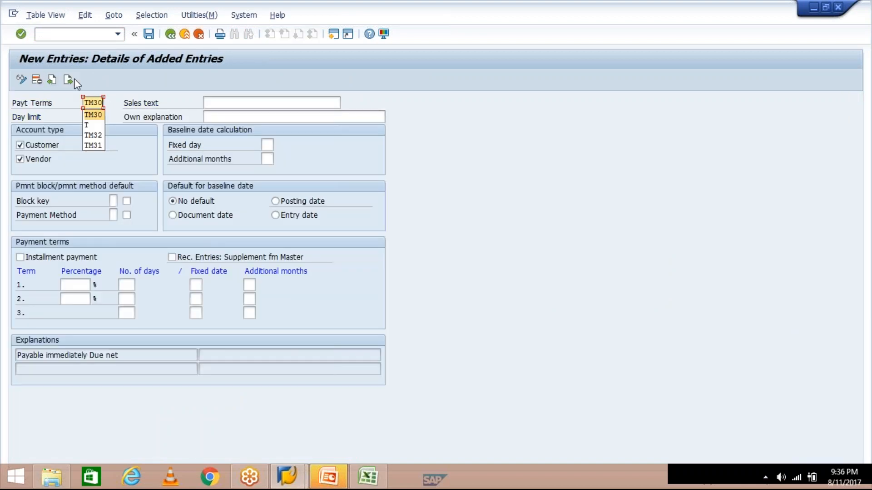
- Set the first term's number of days to 30 for TM30 and review the updated explanation text
left_click(126, 285)
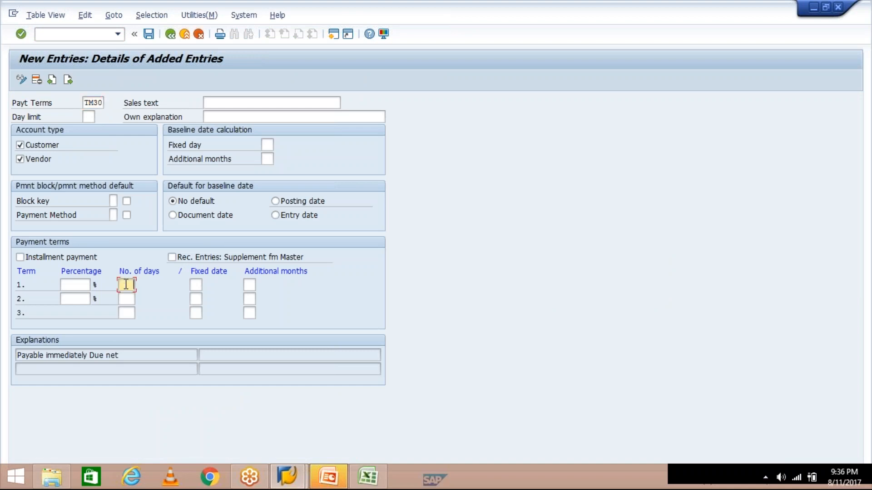
key("Down")
key("Return")
key("Return")
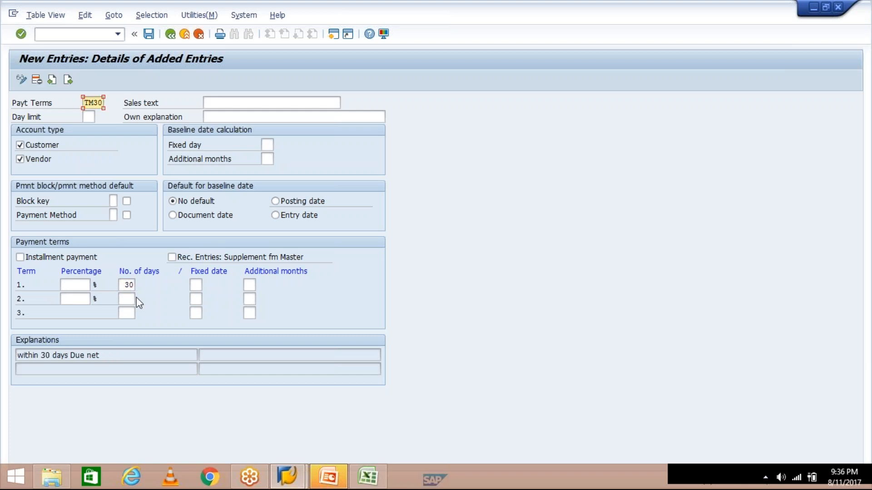
left_click(104, 356)
left_click_drag(100, 356, 16, 356)
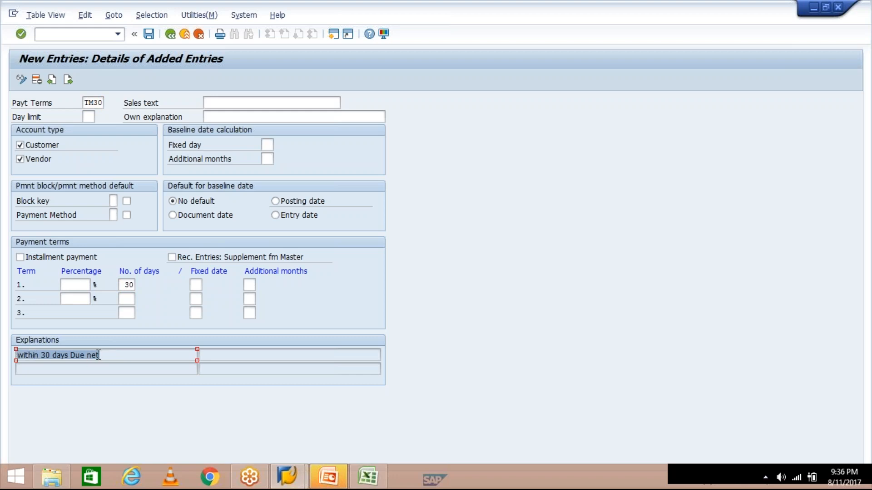
left_click(114, 354)
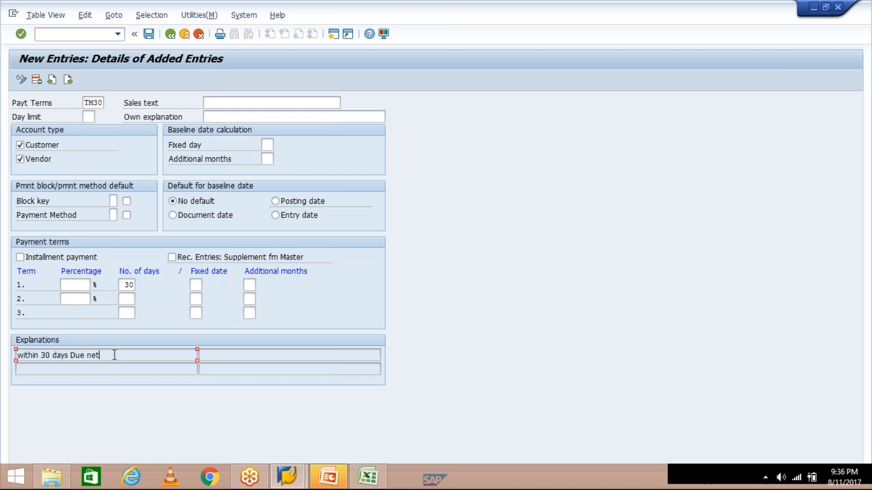
left_click_drag(111, 355, 11, 356)
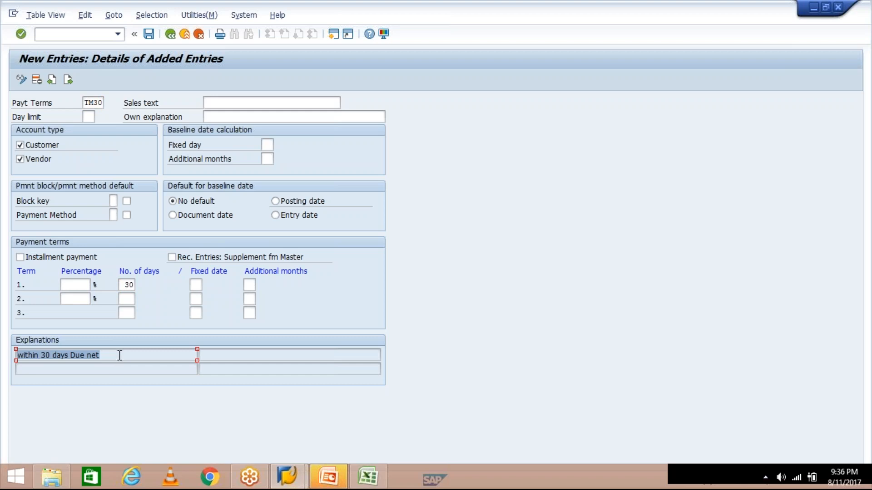
- Switch to Excel and change the net due date in H3 to 30.01.2017
left_click(378, 480)
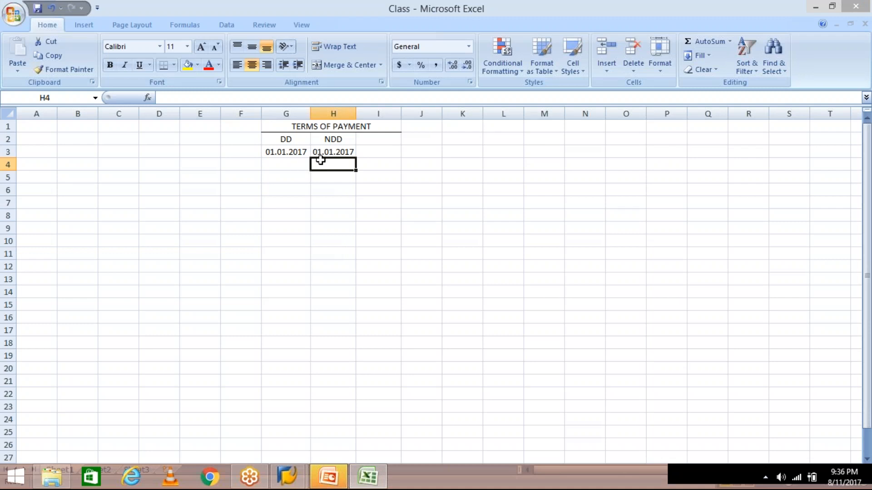
left_click(329, 152)
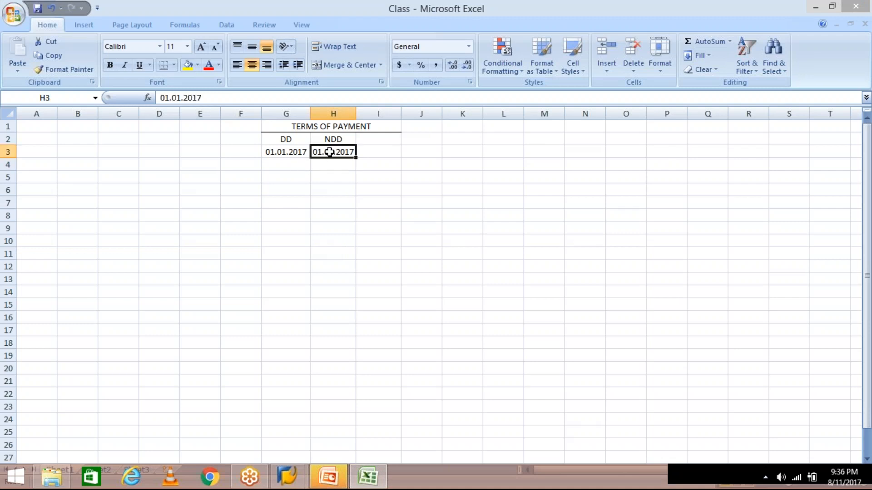
type("30")
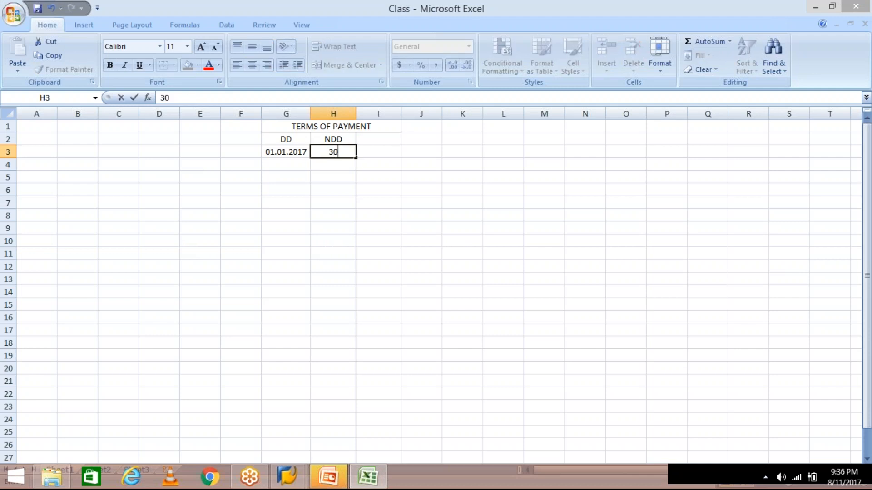
type(".01.2017")
key("Return")
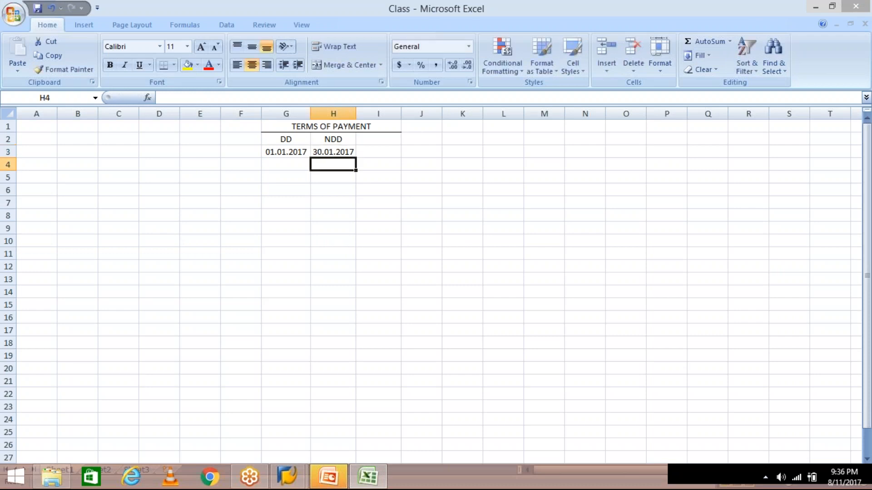
left_click(328, 152)
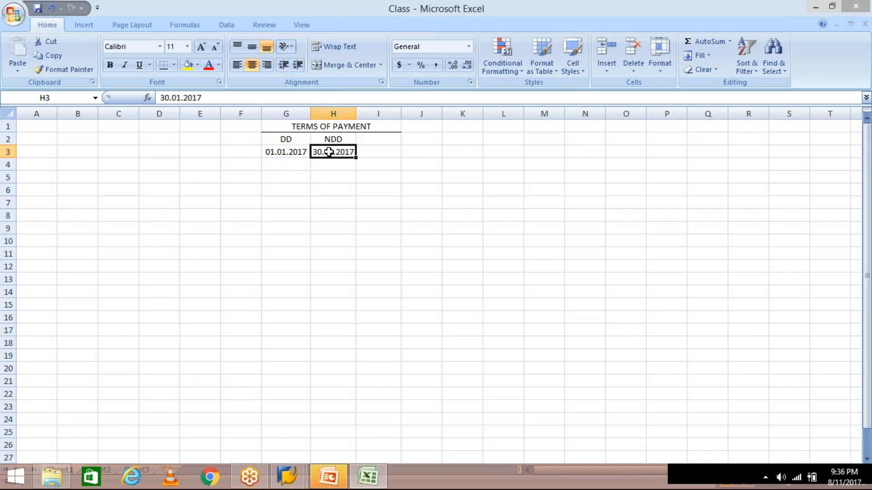
- Return to the TM30 entry in SAP and look at its sales text and own explanation fields
key("alt+Tab")
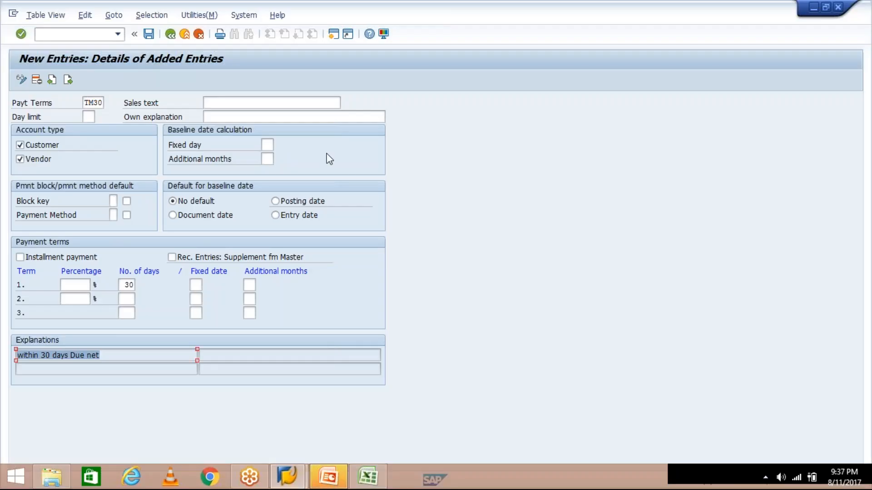
left_click(283, 103)
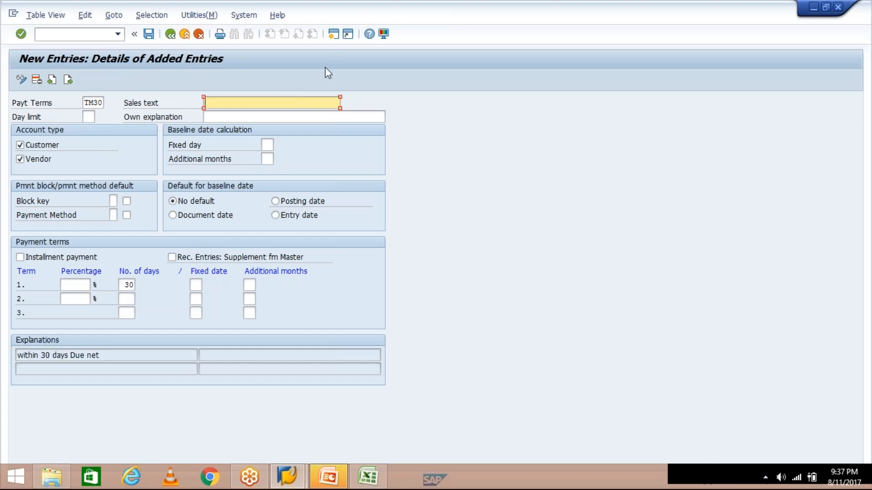
left_click(294, 116)
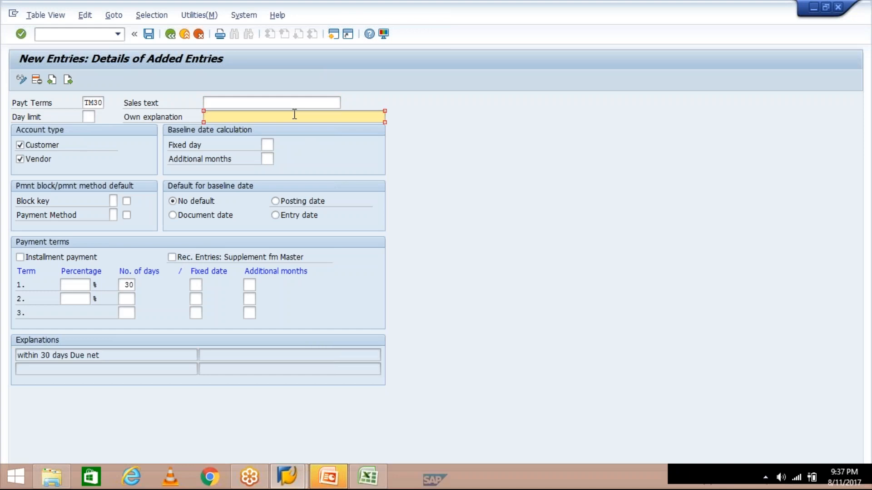
- Switch to Excel and enter the labels DD in G5 and PD in G6 below the terms of payment example
left_click(368, 478)
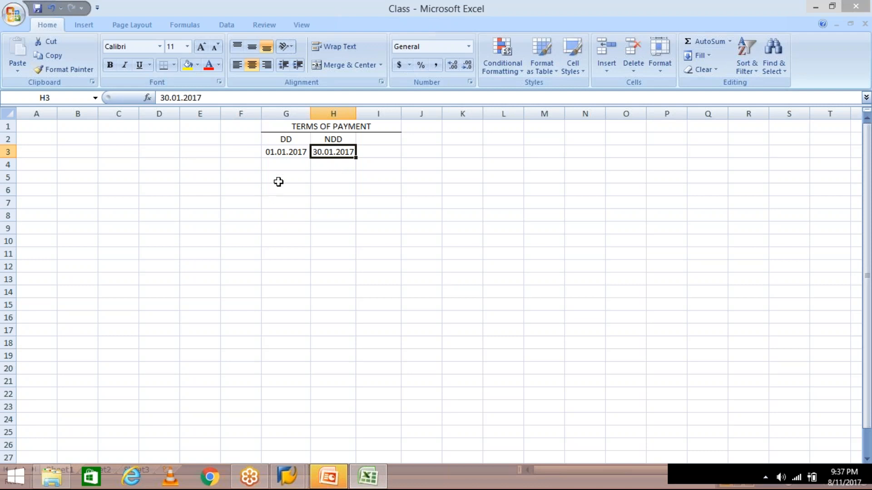
left_click(238, 176)
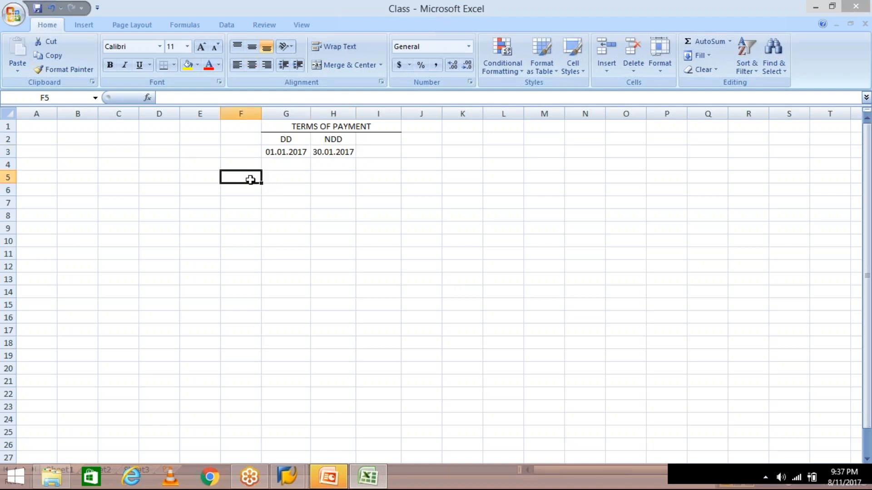
left_click(304, 179)
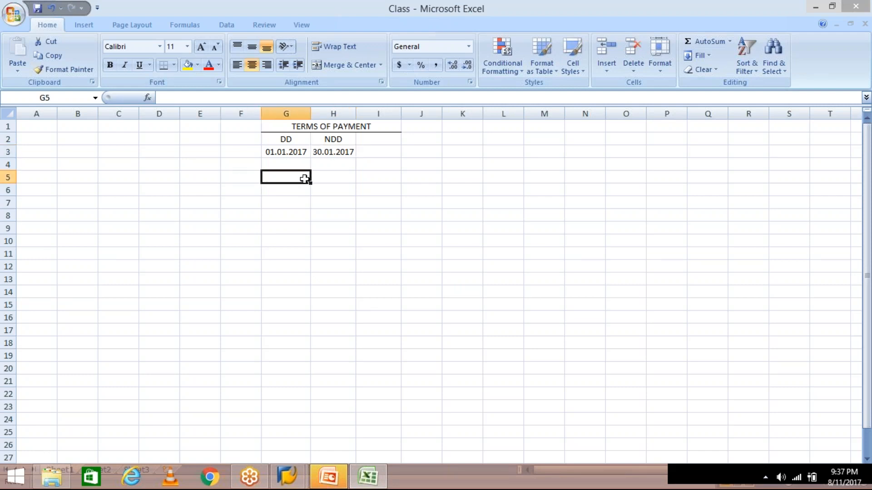
type("dd")
key("BackSpace")
key("BackSpace")
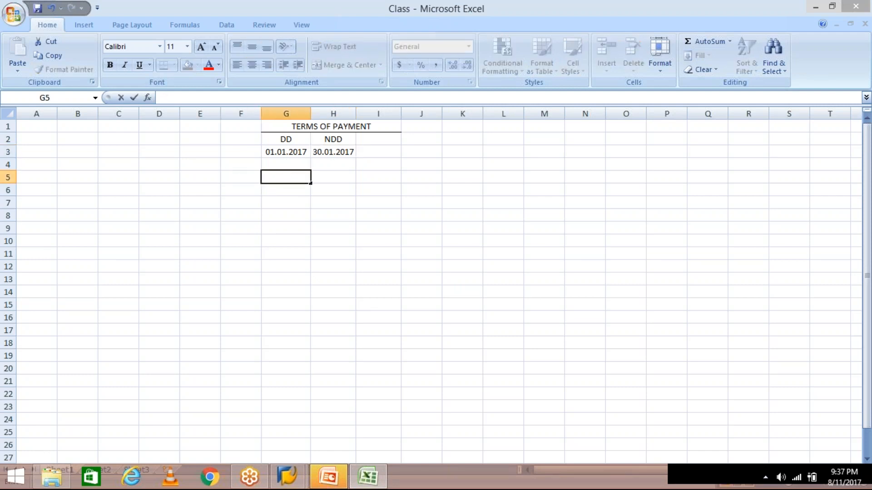
type("DD")
key("Return")
type("PD")
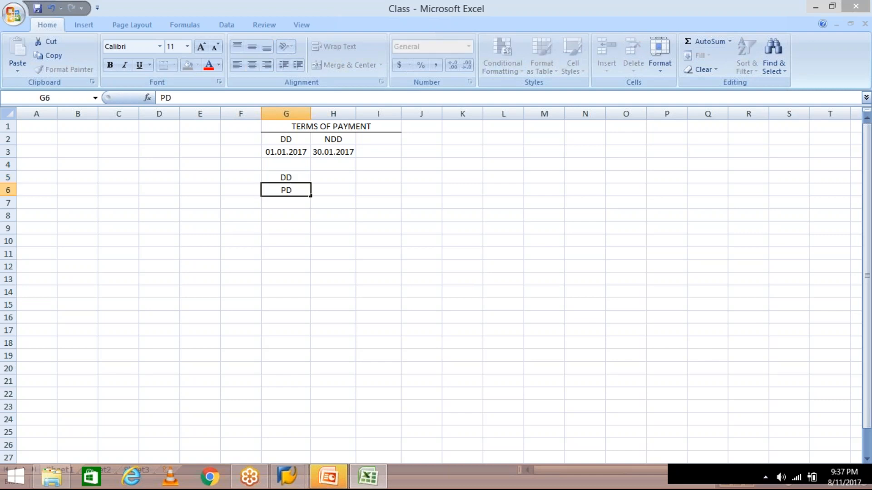
key("Return")
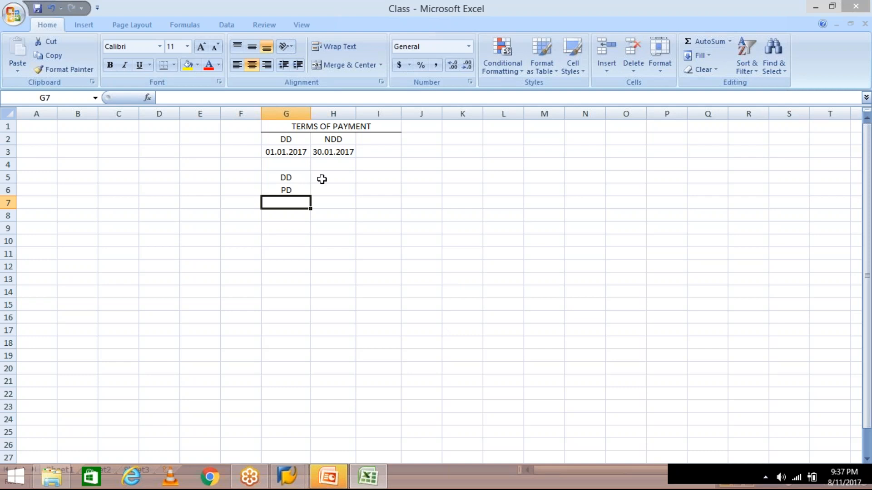
- Enter INV. PRINTED in H5 beside the DD label and widen column H to fit the text
left_click(324, 178)
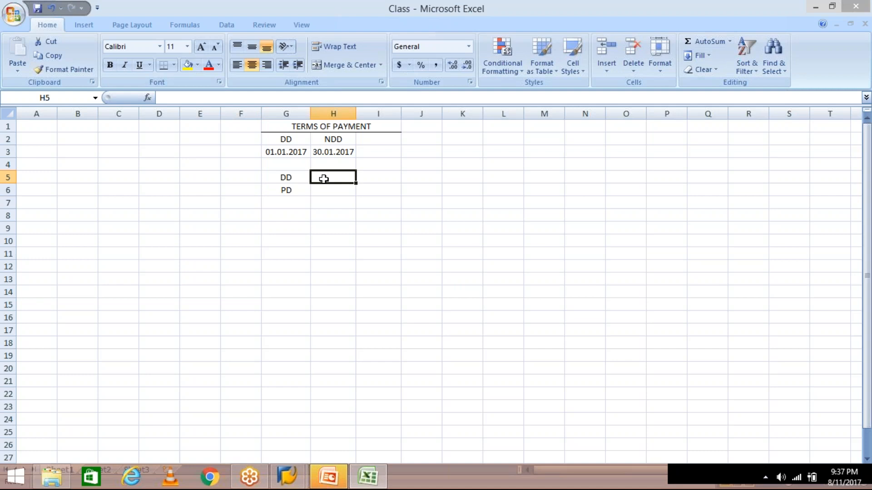
type("INV")
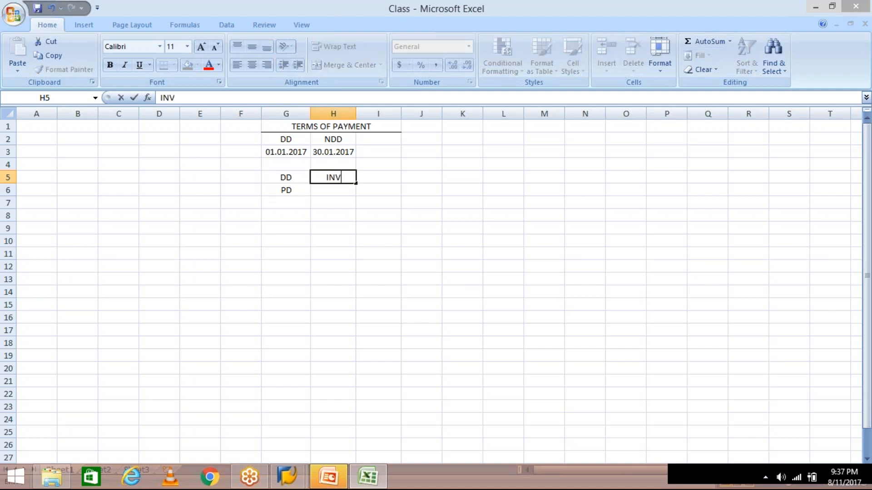
type(". PRINTE")
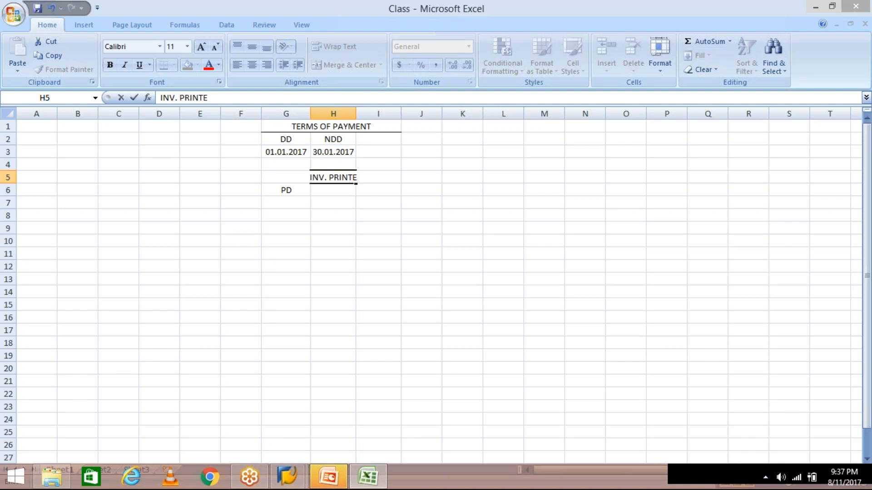
type("D")
key("ctrl+Return")
key("Return")
left_click_drag(355, 115, 367, 116)
left_click(340, 175)
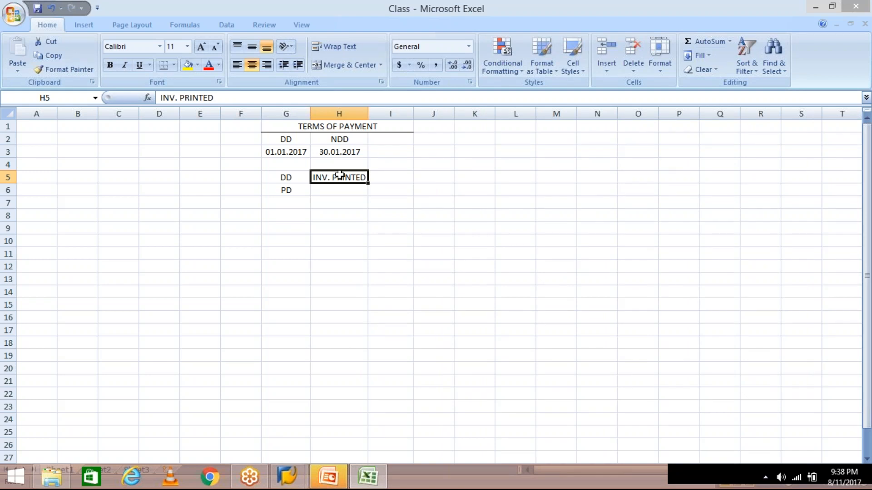
left_click(335, 192)
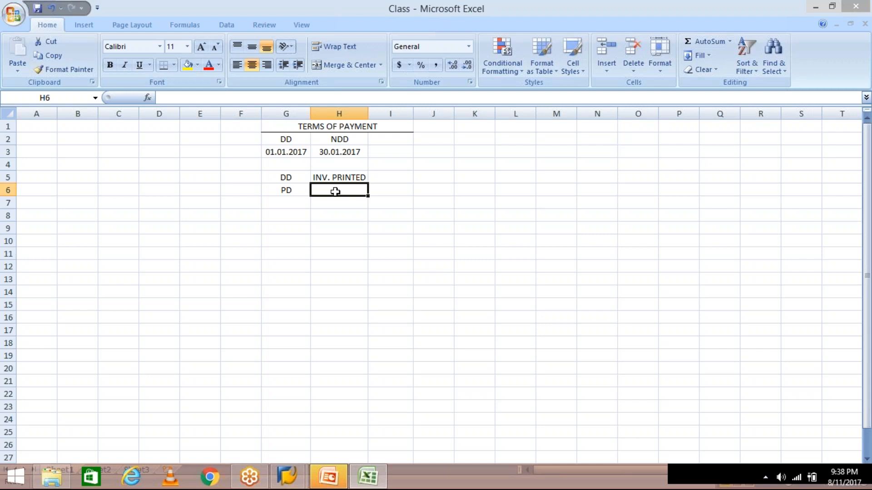
- Switch to the TM30 entry in SAP and save it under the proposed customizing request
left_click(300, 484)
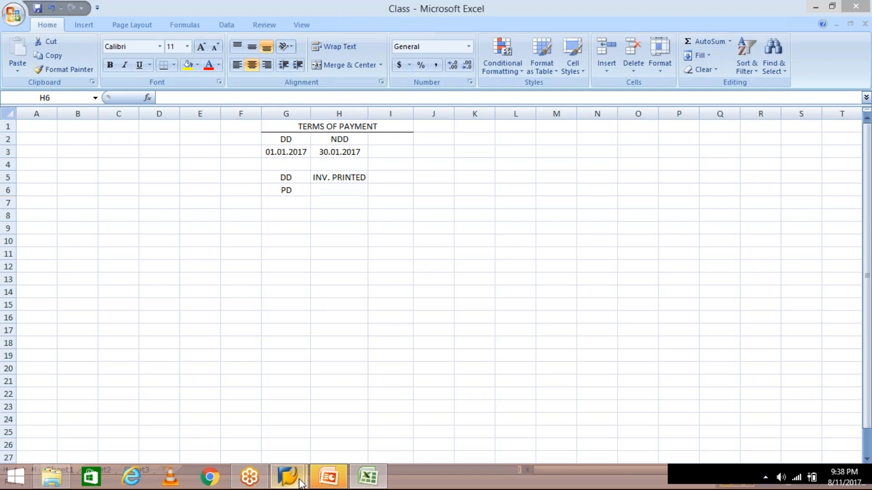
left_click(356, 411)
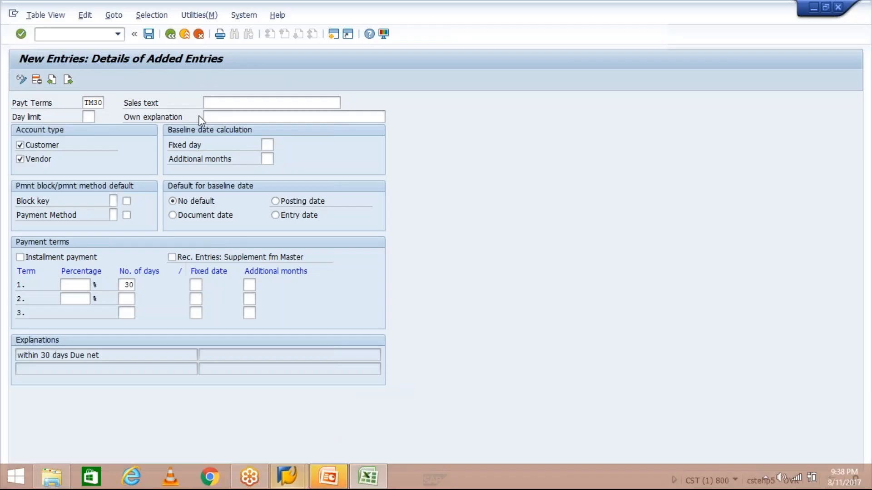
left_click(149, 38)
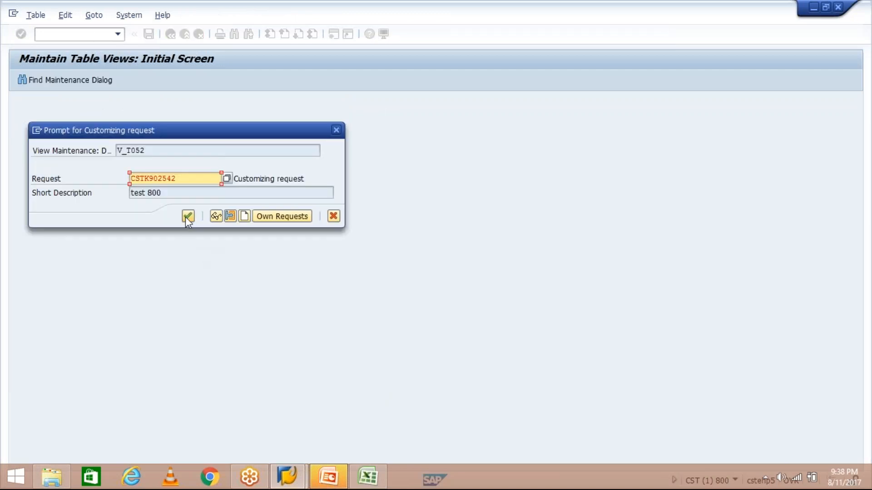
left_click(186, 217)
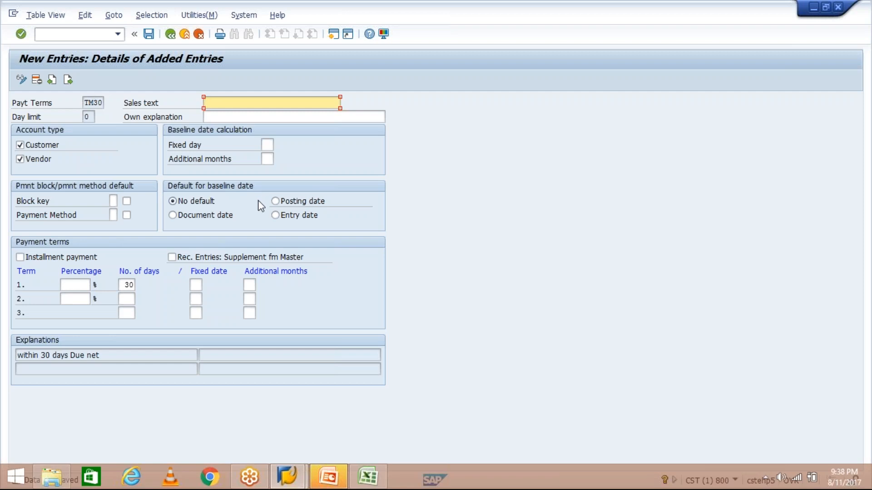
- Open a new SAP session and start transaction FB60 for entering a vendor invoice
left_click(334, 33)
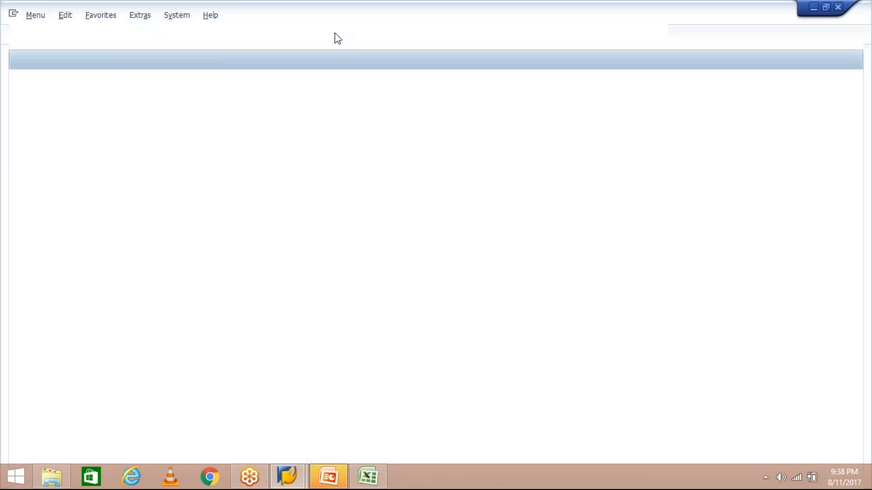
type("D")
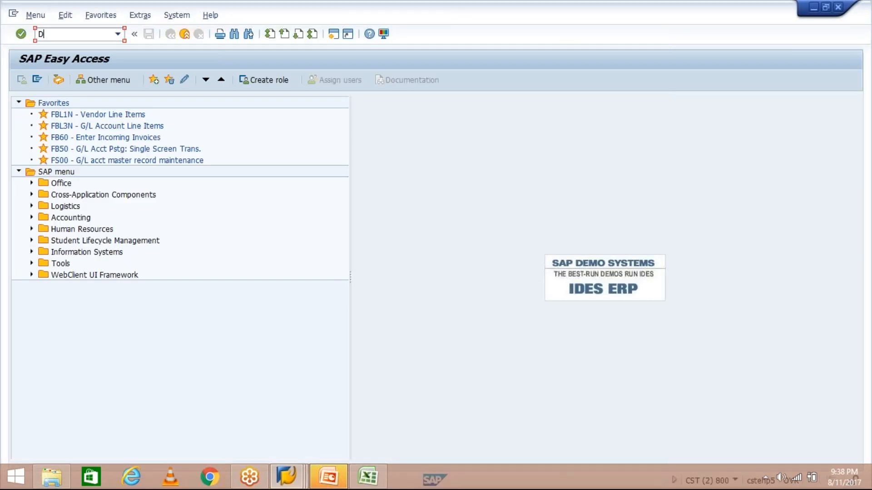
key("BackSpace")
type("FB60")
key("Return")
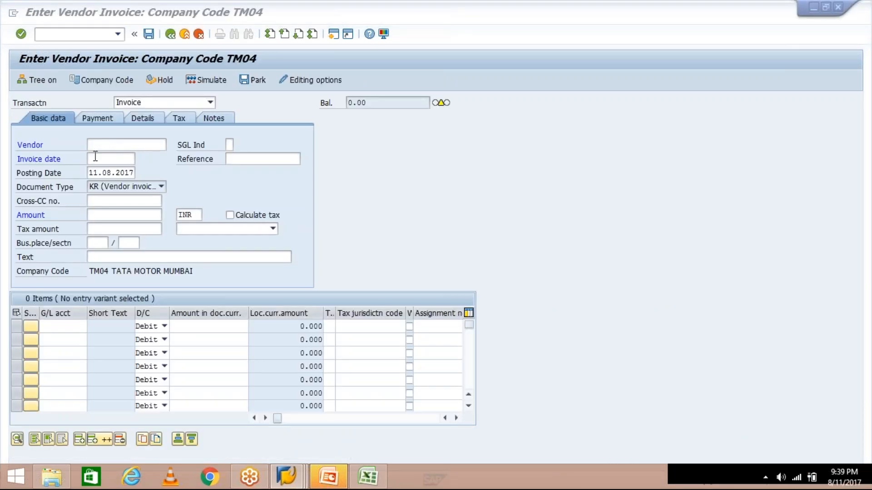
- Compare the invoice's posting date and invoice date fields, and set the invoice date to 07.08.2017
left_click(96, 157)
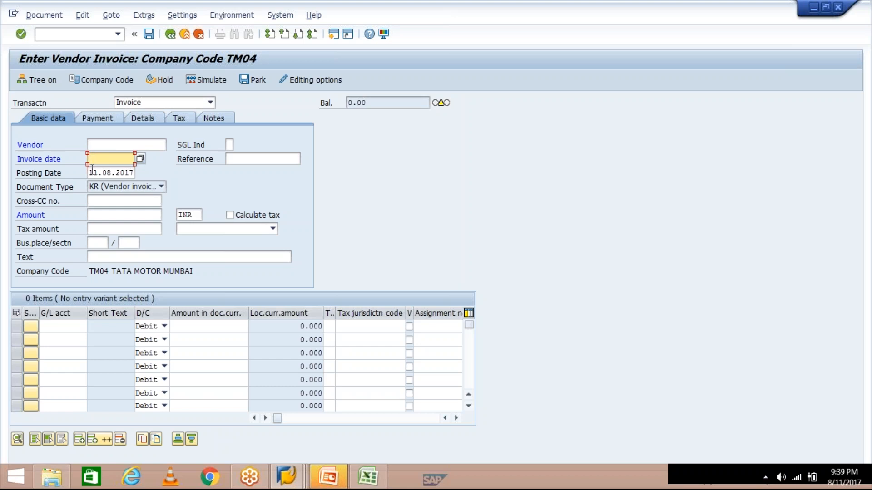
left_click(92, 171)
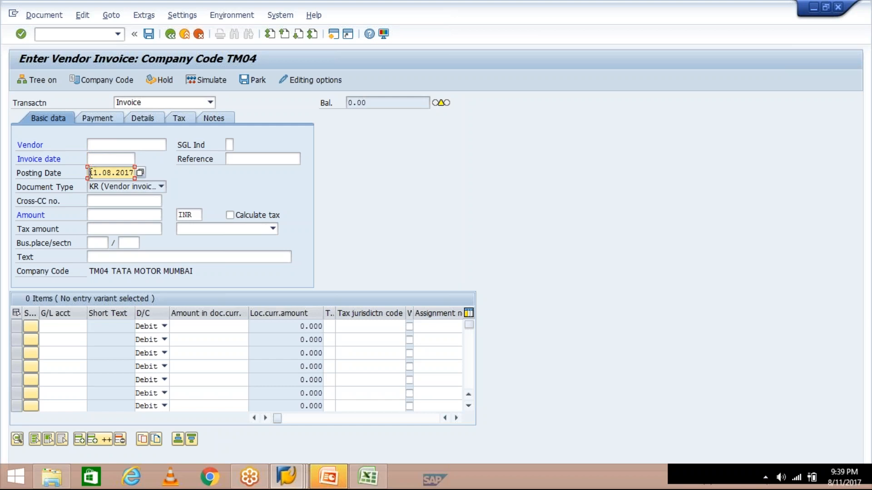
left_click_drag(89, 173, 135, 168)
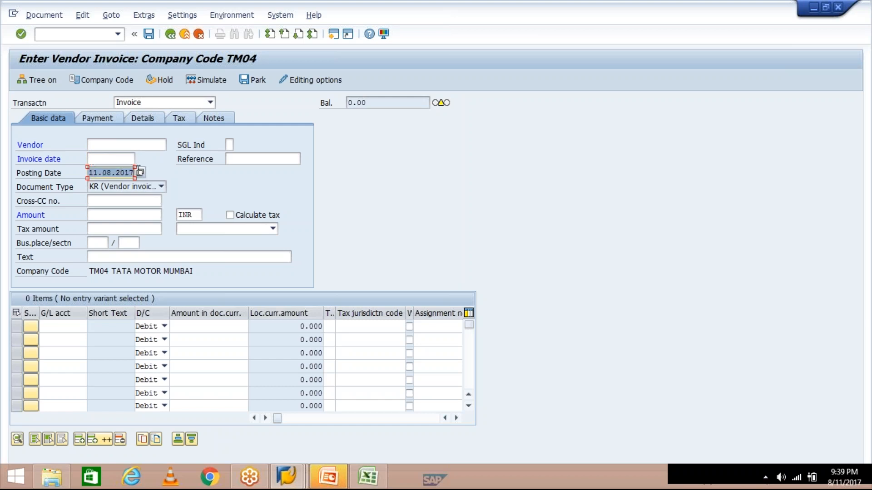
left_click(101, 159)
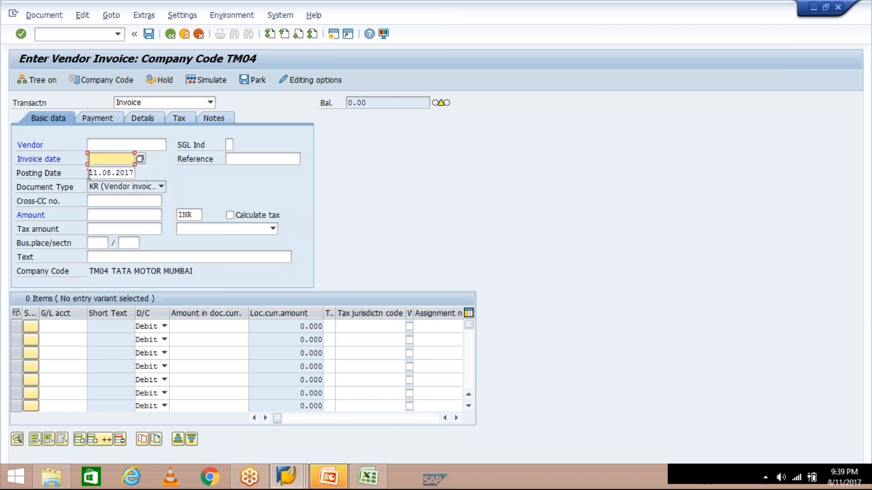
left_click(124, 168)
double_click(134, 168)
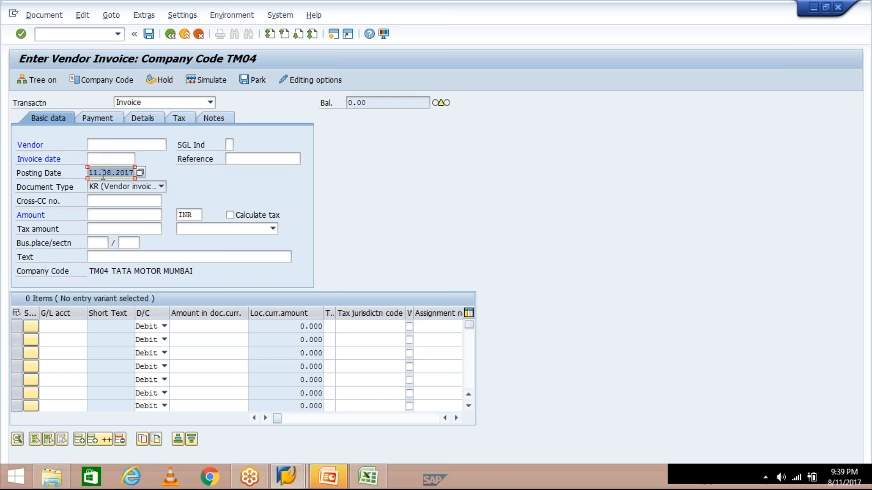
left_click(103, 160)
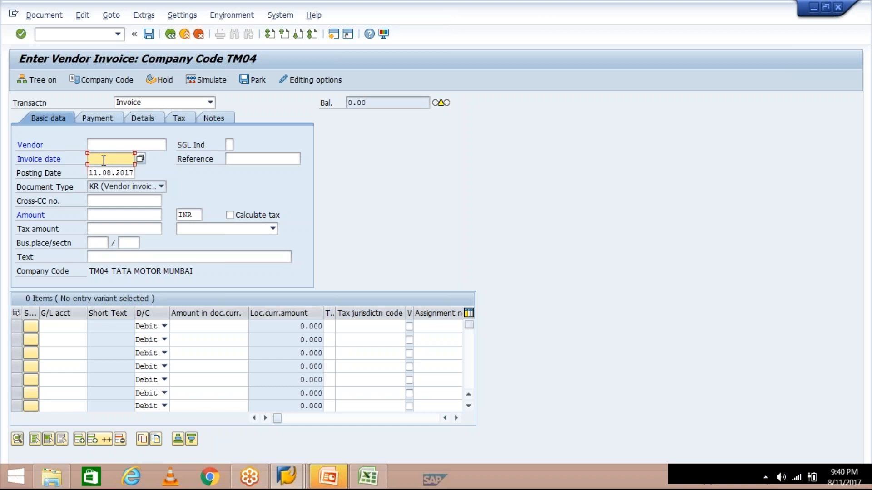
type("08")
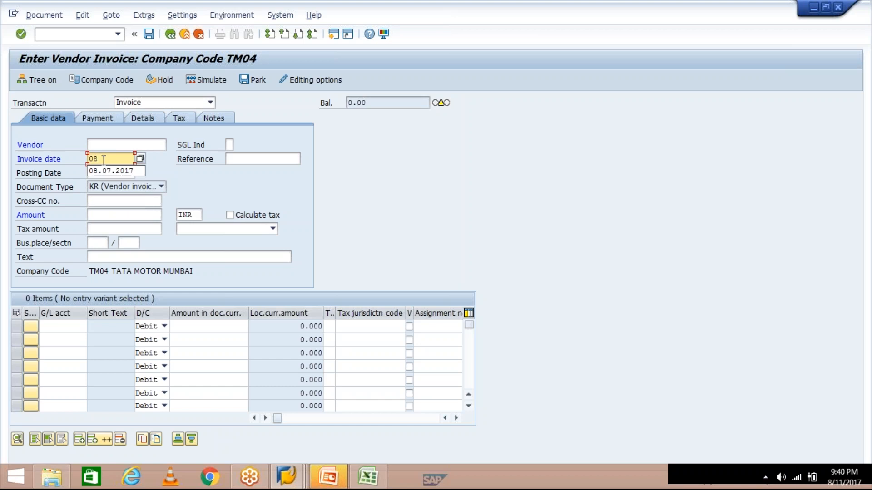
key("BackSpace")
type("7.")
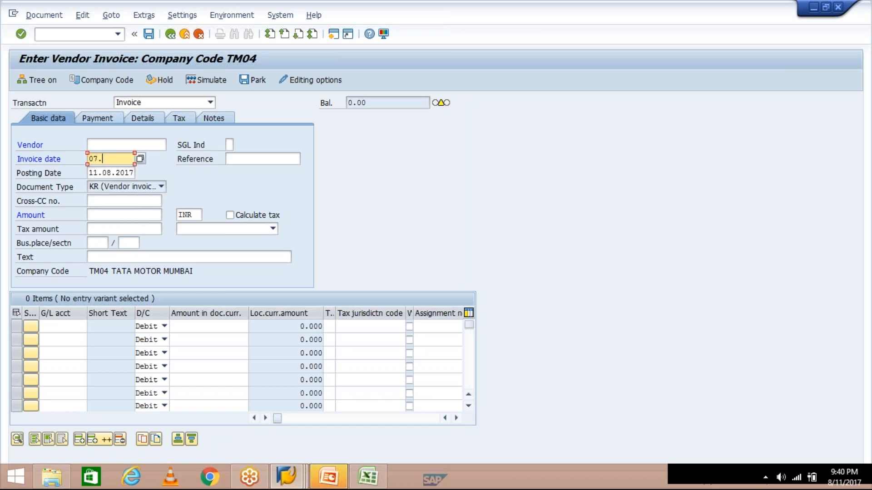
type("08.2017")
double_click(108, 163)
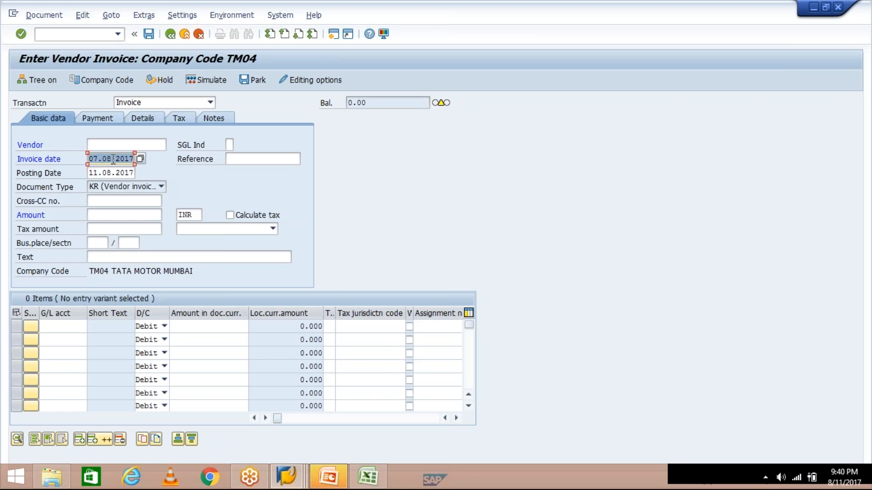
- Return to the TM30 payment terms session and set the default for baseline date to Document date
left_click(286, 477)
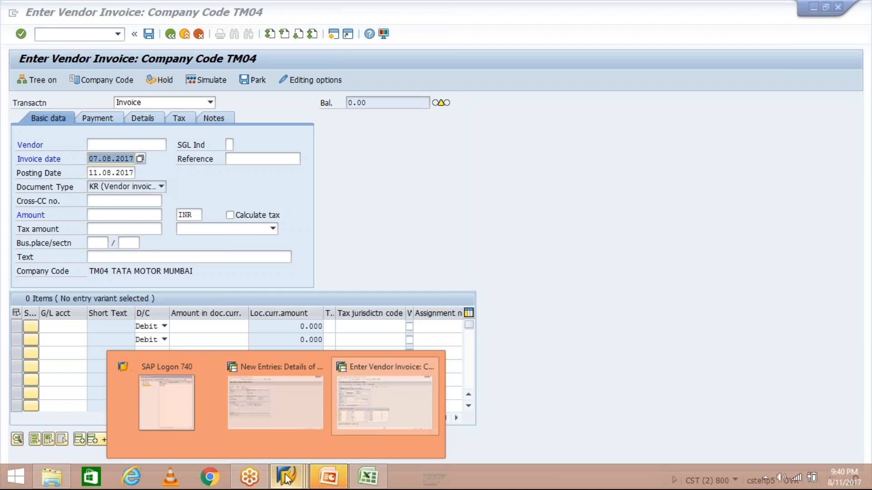
left_click(303, 414)
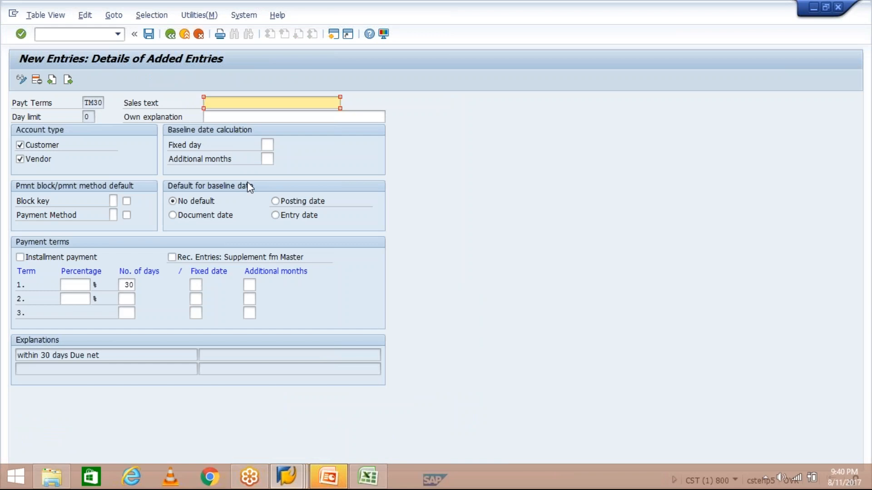
left_click(291, 198)
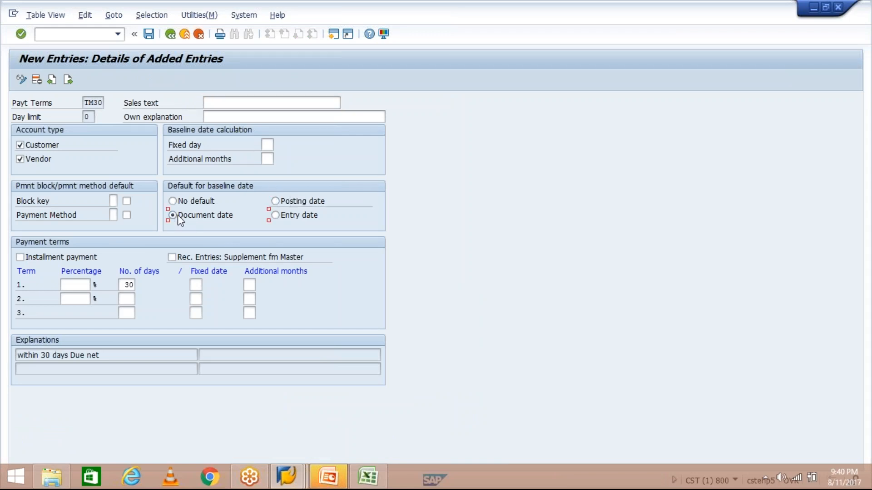
left_click(291, 217)
left_click(211, 214)
left_click(260, 221)
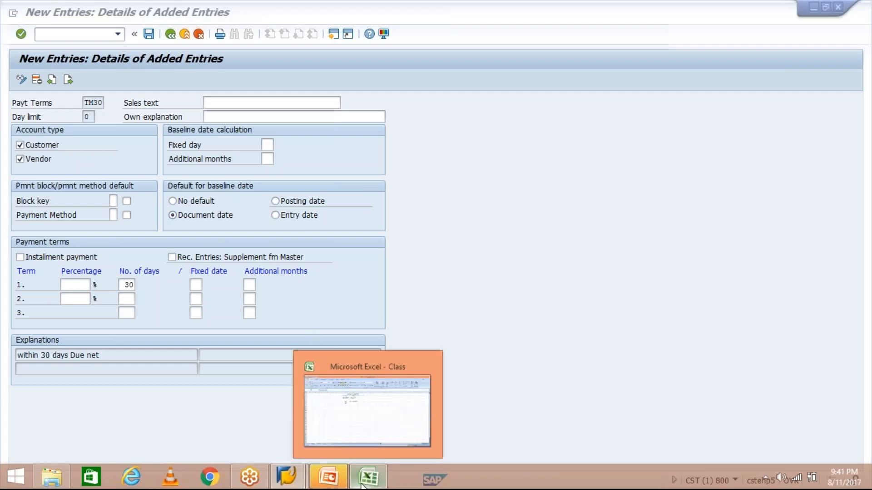
- Switch to Excel and enter the label ED in G7 below PD
left_click(362, 485)
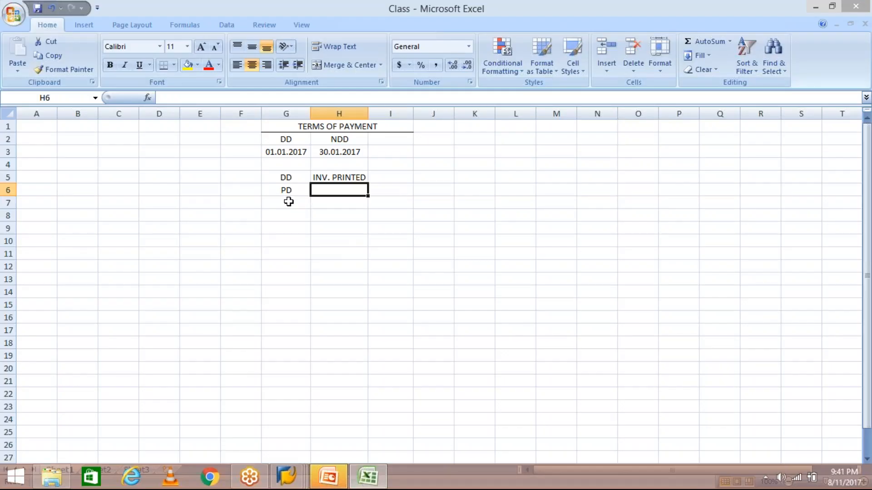
left_click(288, 201)
type("ED")
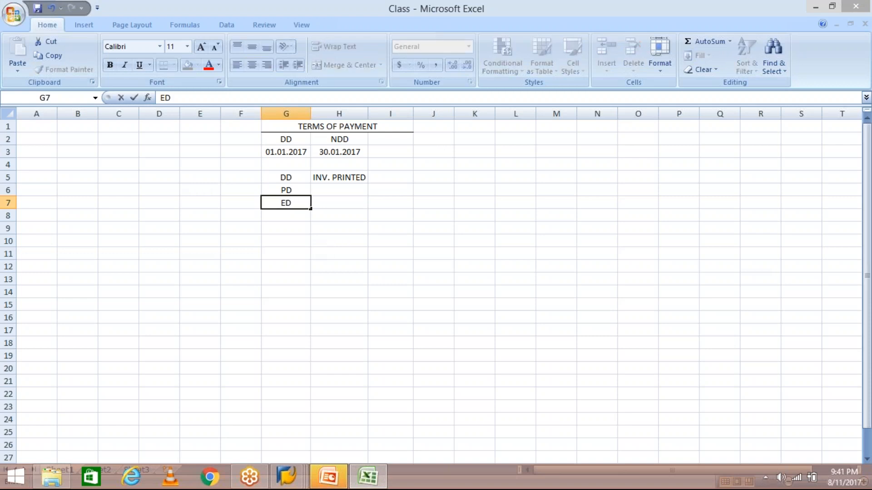
key("Return")
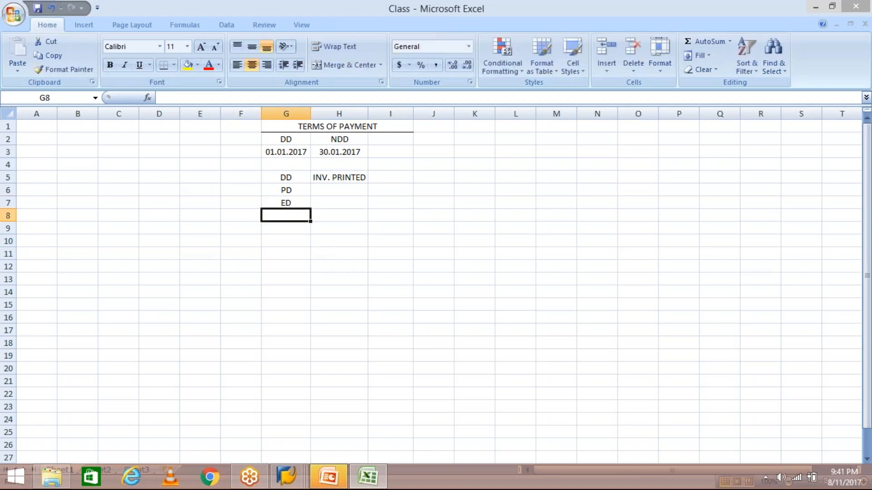
- Replace the text in H5 beside the DD label with the document date 01.07.2017
left_click(344, 179)
key("Delete")
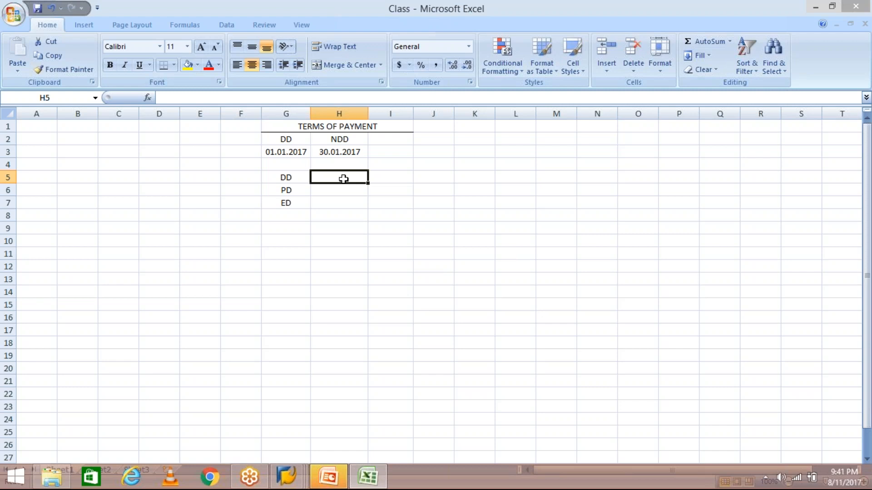
type("01.")
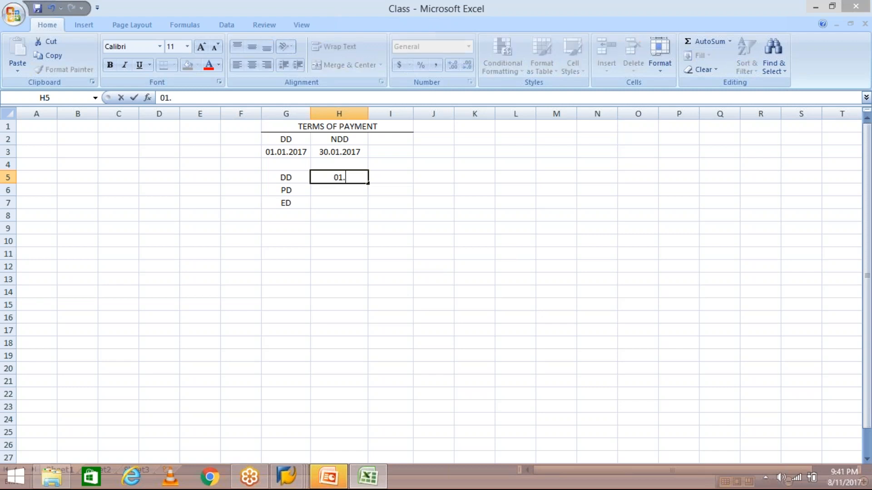
type("07.2017")
key("Return")
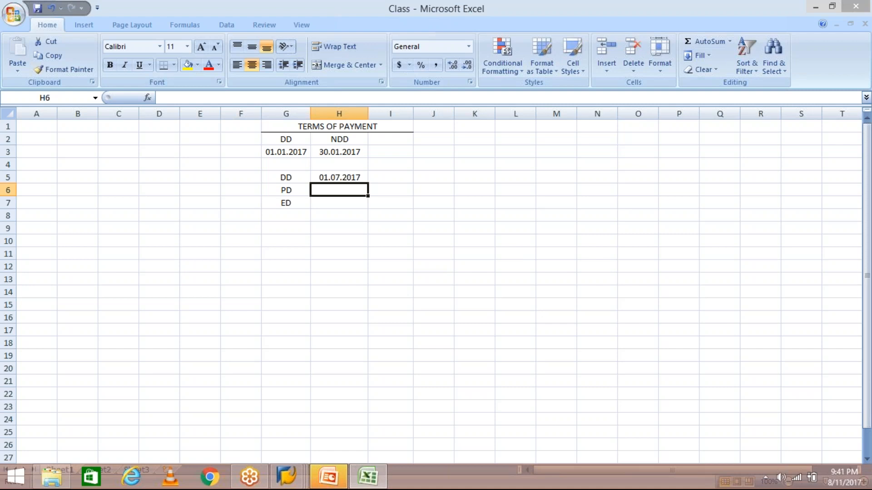
left_click(344, 177)
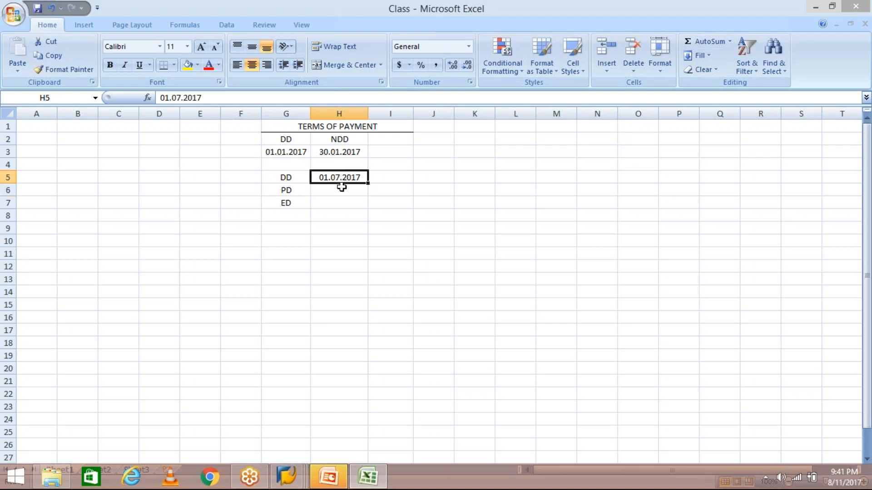
- Enter the posting date 05.07.2017 in H6 beside the PD label
left_click(341, 190)
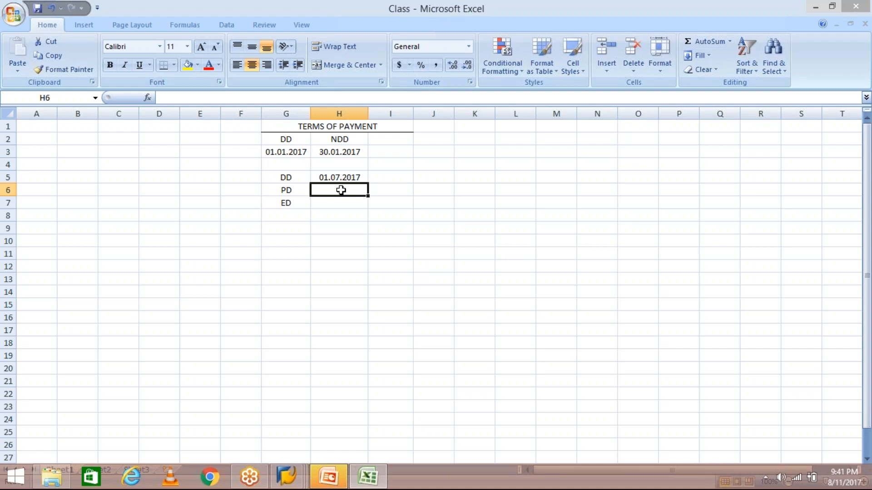
type("0")
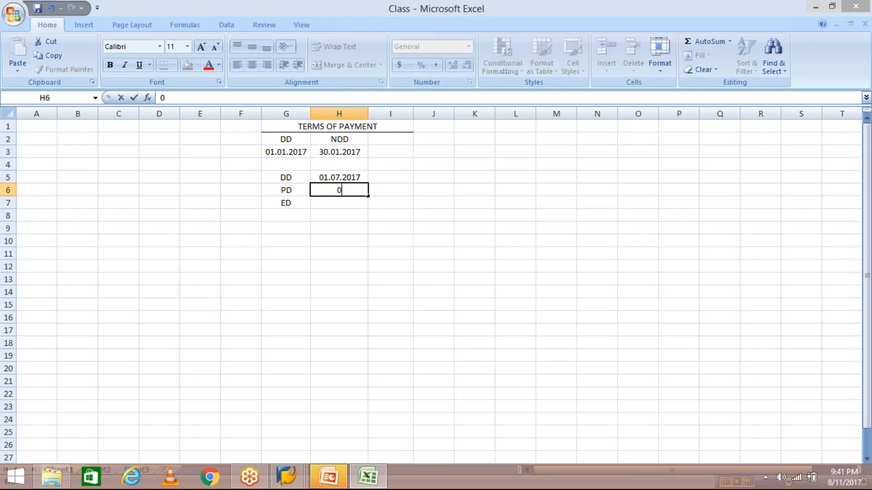
type("5.07.")
type("17")
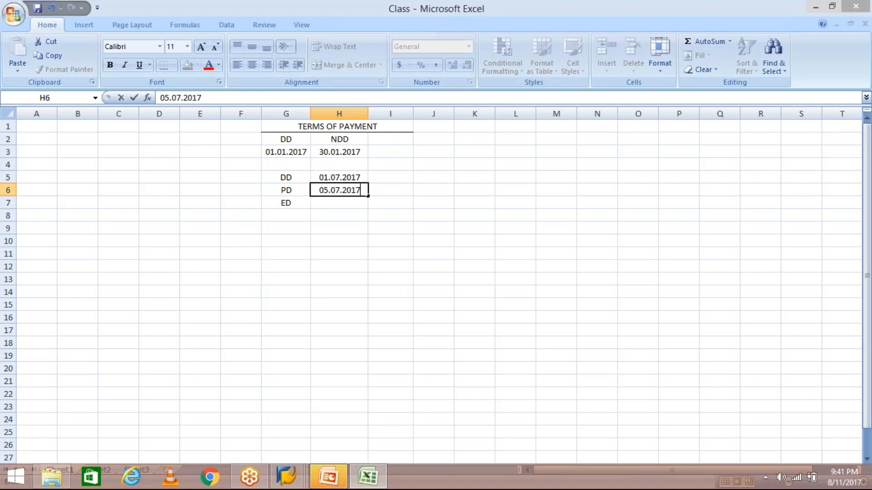
key("Return")
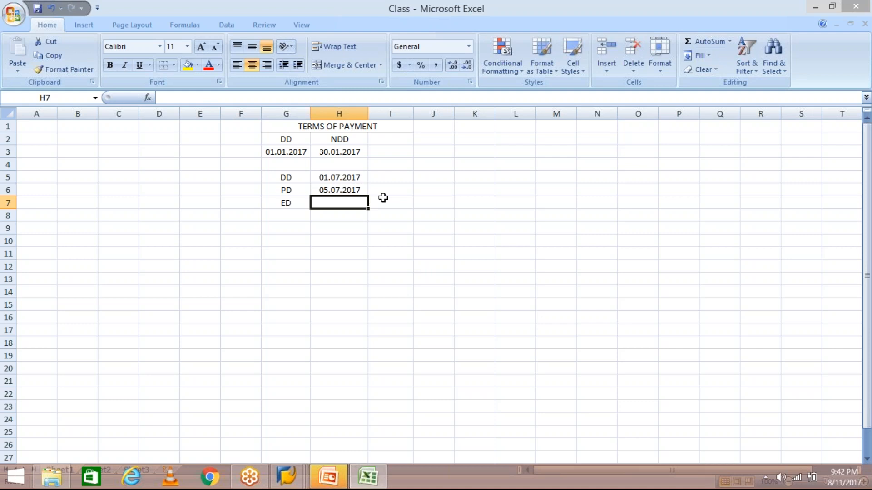
left_click(341, 187)
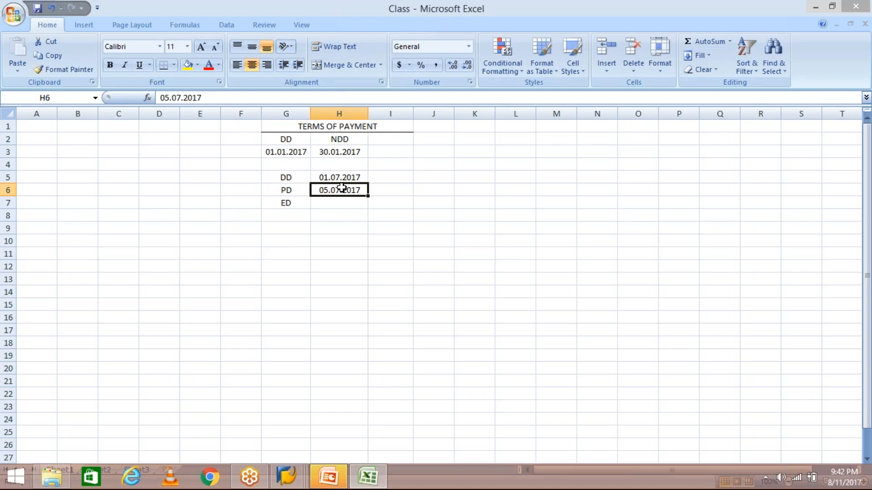
left_click(381, 189)
left_click(352, 193)
left_click(303, 192)
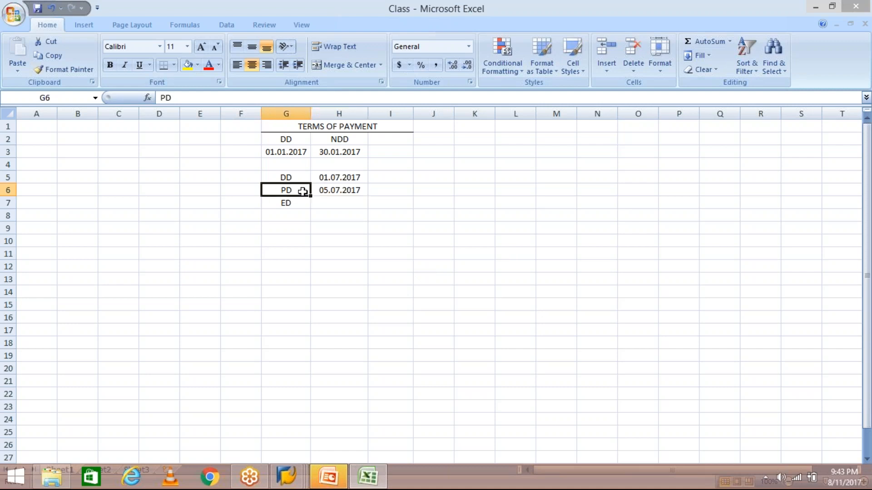
key("Right")
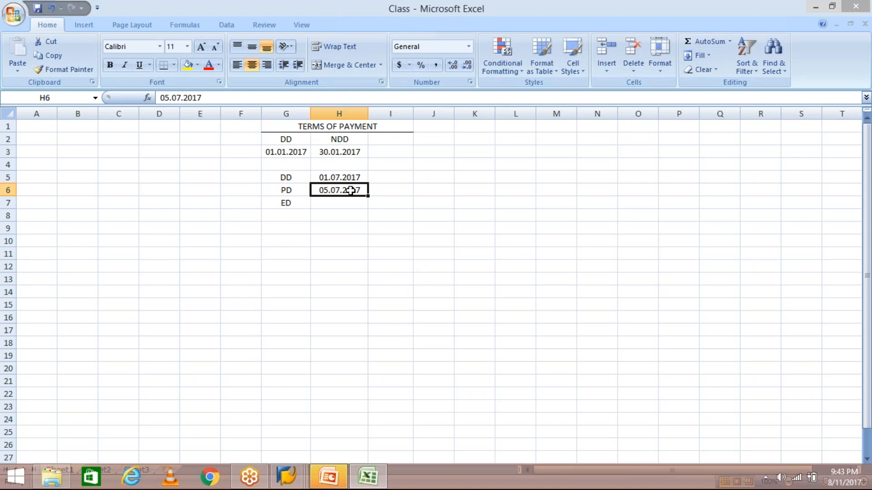
- Enter the posting time 4.00 PM in I6 beside the posting date
left_click(381, 190)
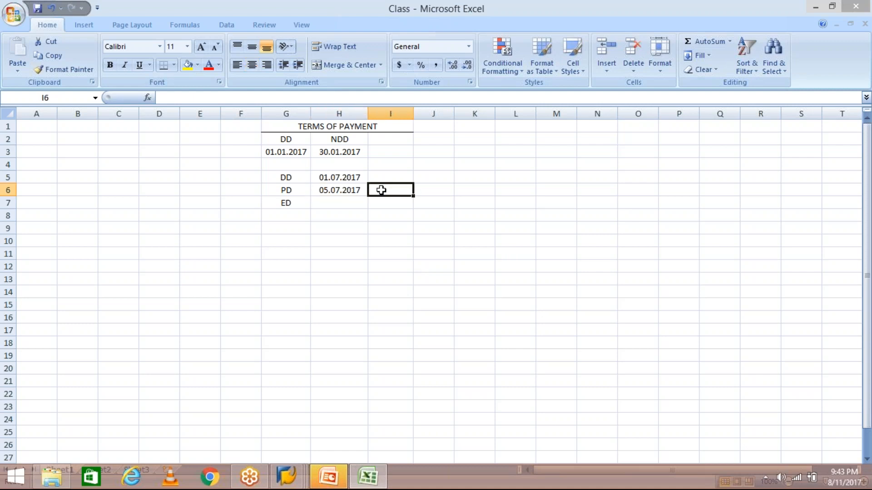
type("4.")
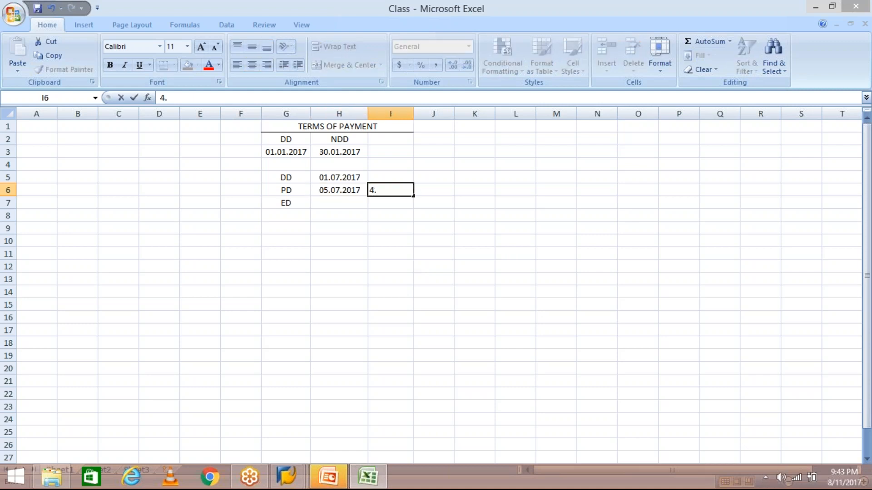
type("00 PM")
key("Return")
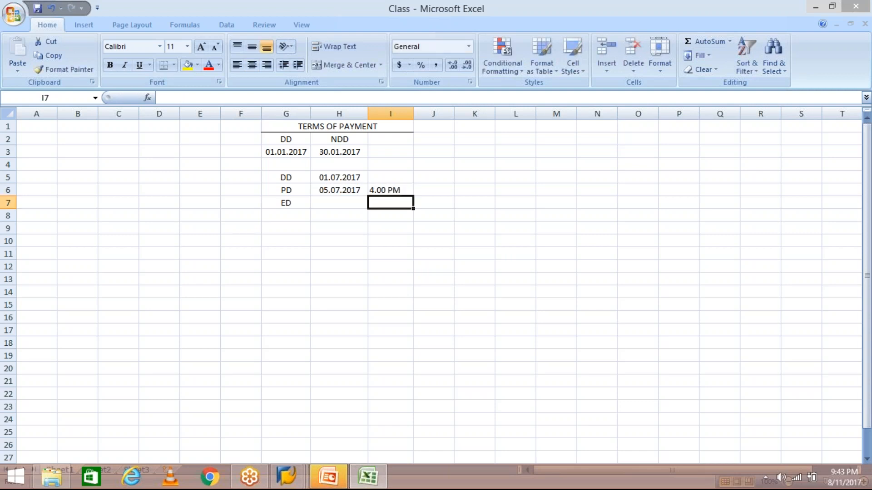
left_click(381, 190)
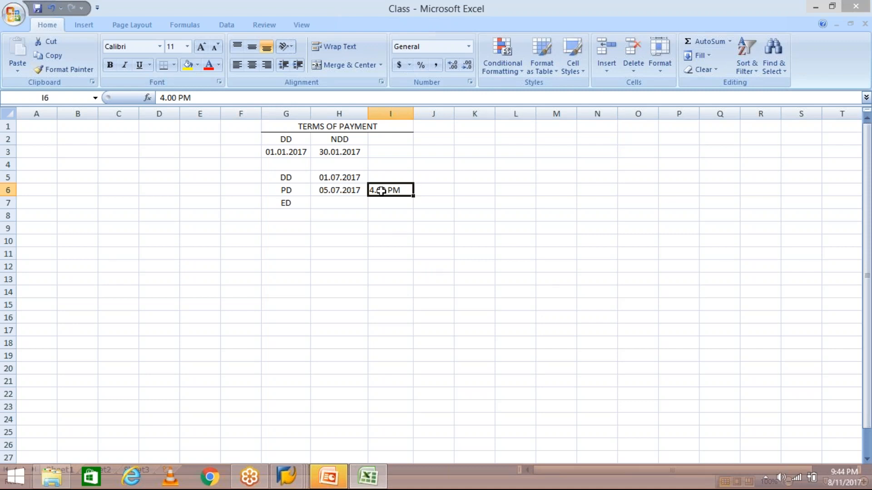
left_click(333, 192)
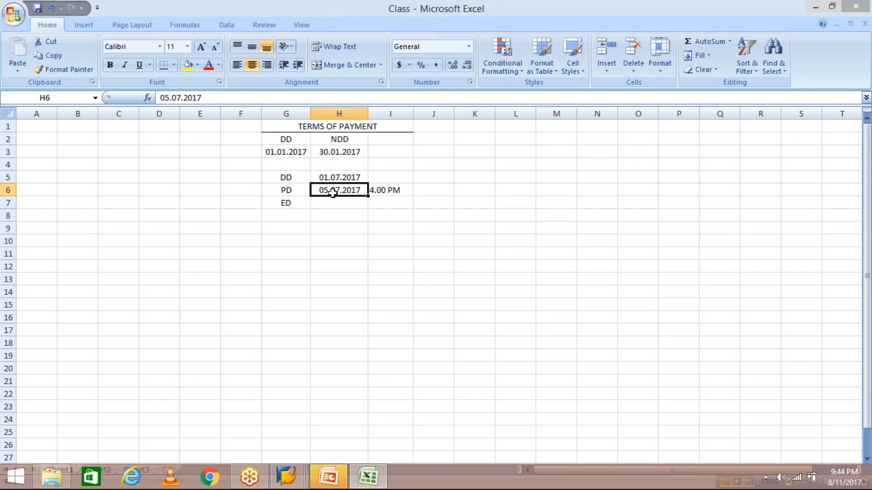
key("Return")
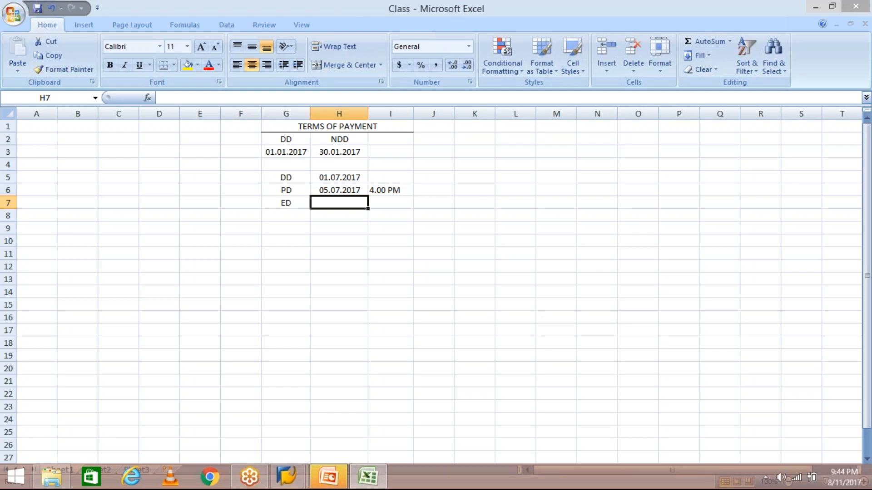
- Switch to the SAP vendor invoice, create a new SAP session from it, and return to the invoice
mouse_move(295, 470)
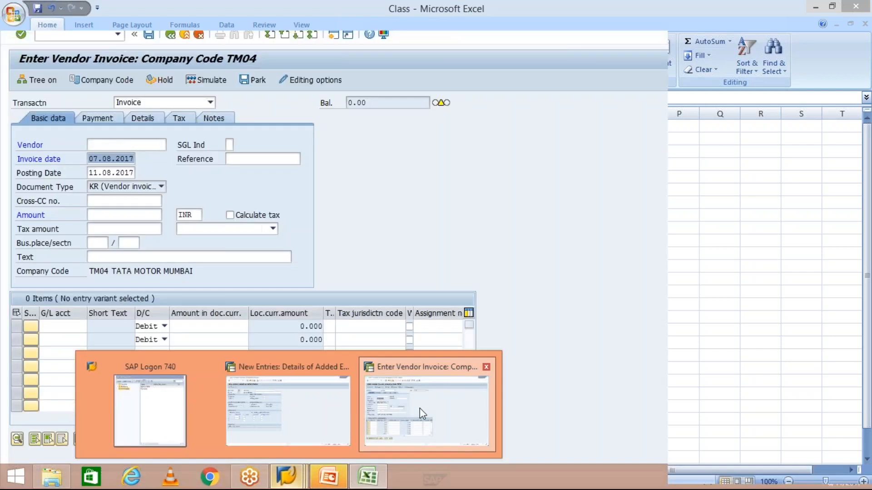
left_click(419, 408)
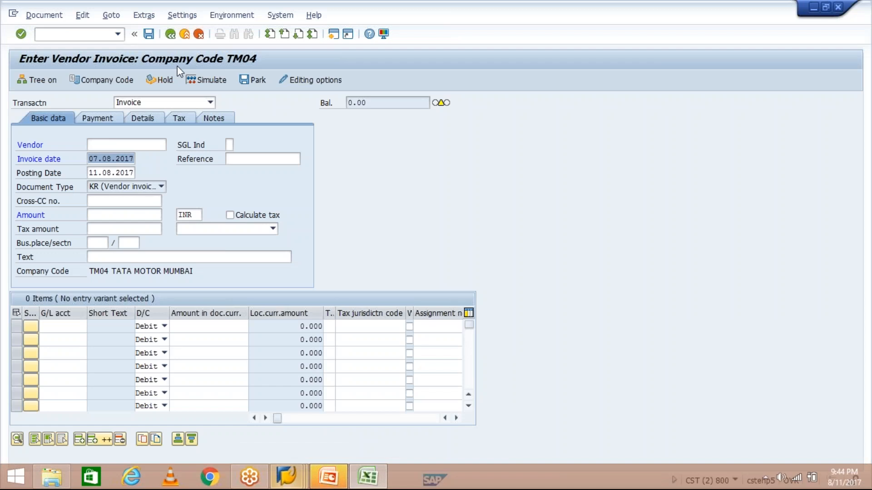
left_click(334, 35)
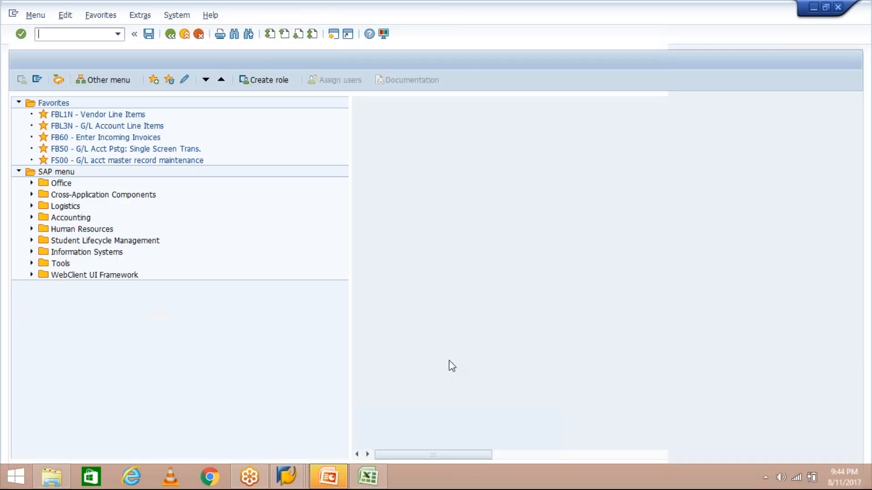
left_click(315, 484)
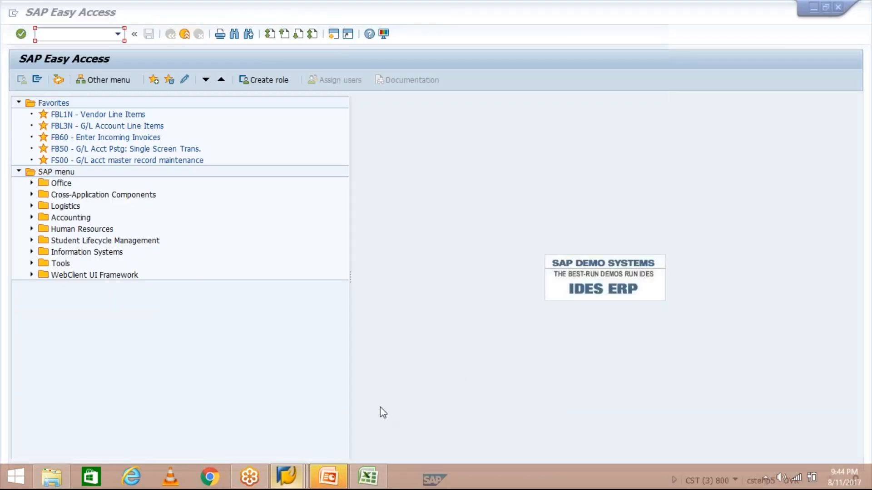
left_click(376, 404)
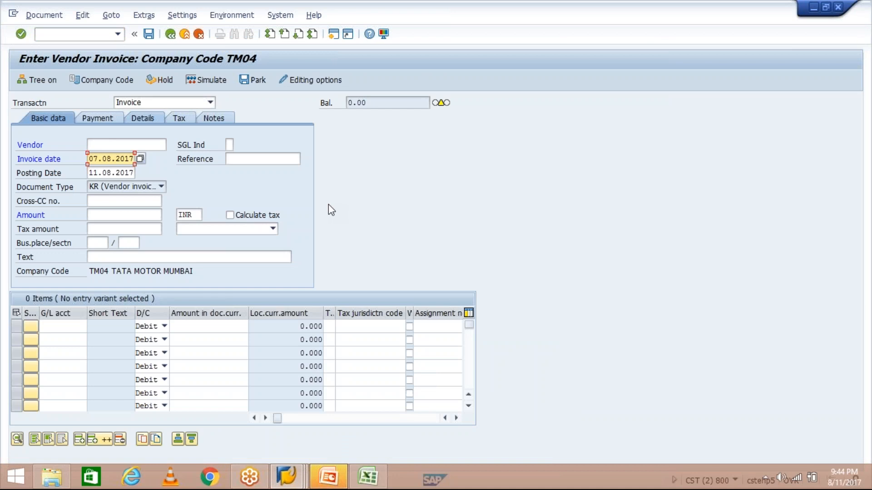
- Check the document date in H5 in Excel, and set the SAP vendor invoice's invoice date to 01.07.2017
left_click(368, 478)
left_click(322, 177)
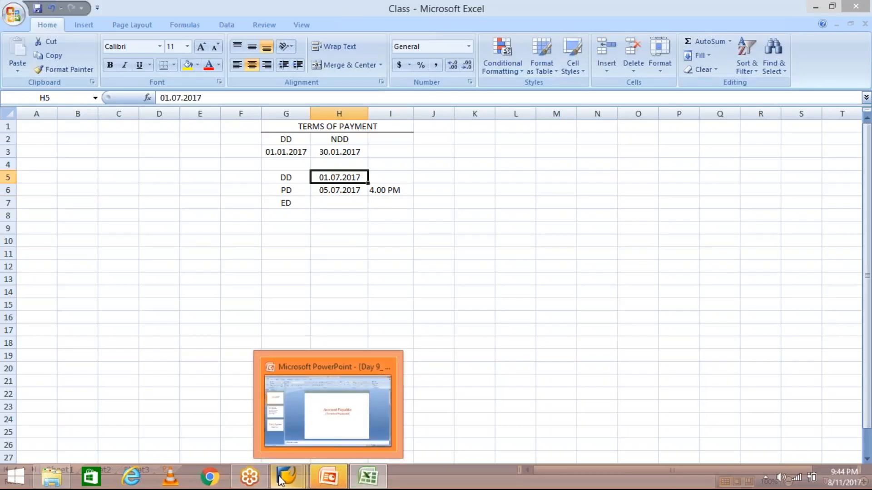
mouse_move(286, 476)
left_click(377, 413)
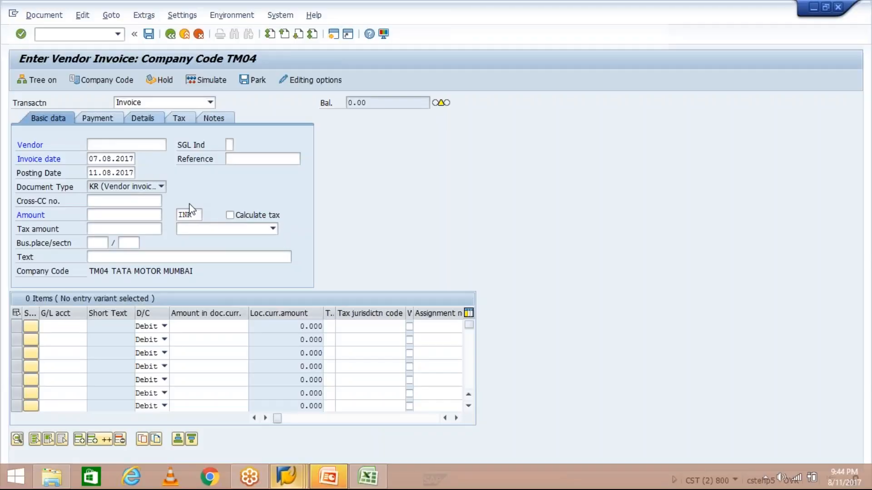
double_click(111, 159)
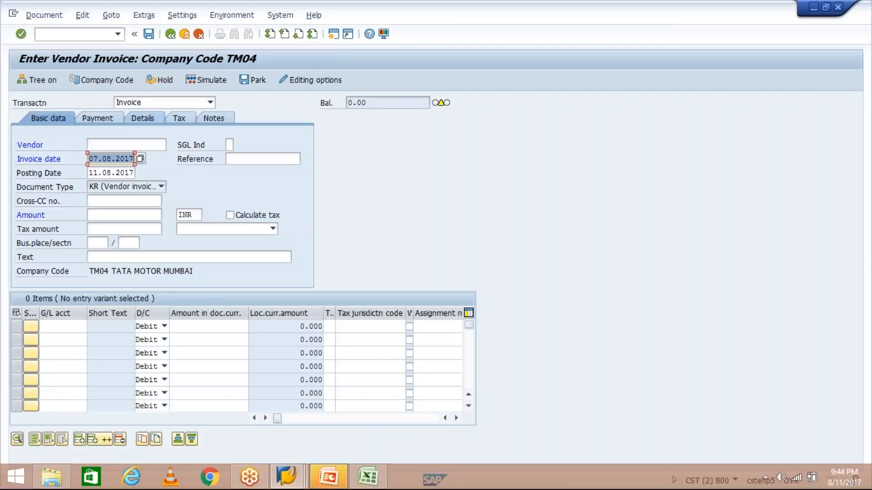
type("01.")
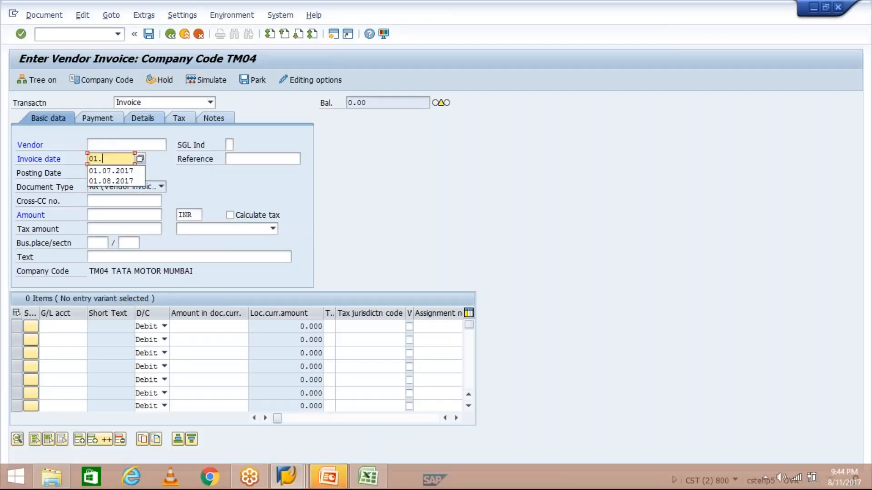
type("07.2017")
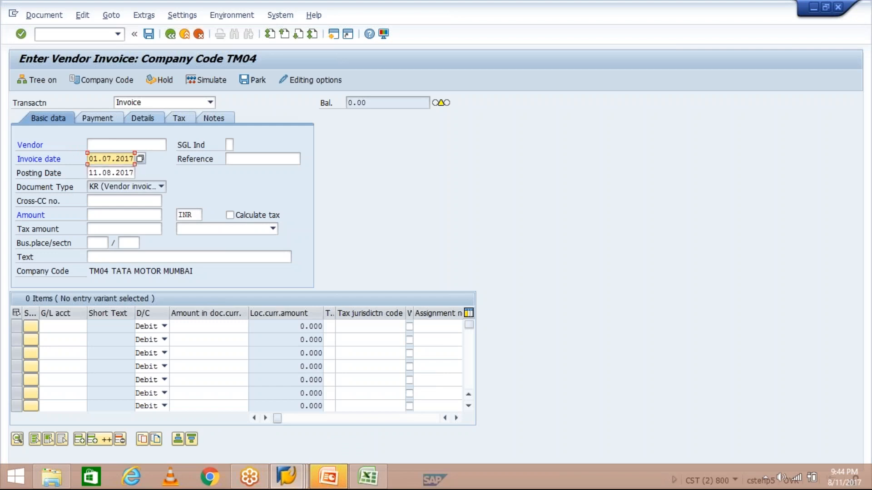
- Set the vendor invoice's posting date to 05.07.2017
left_click(112, 173)
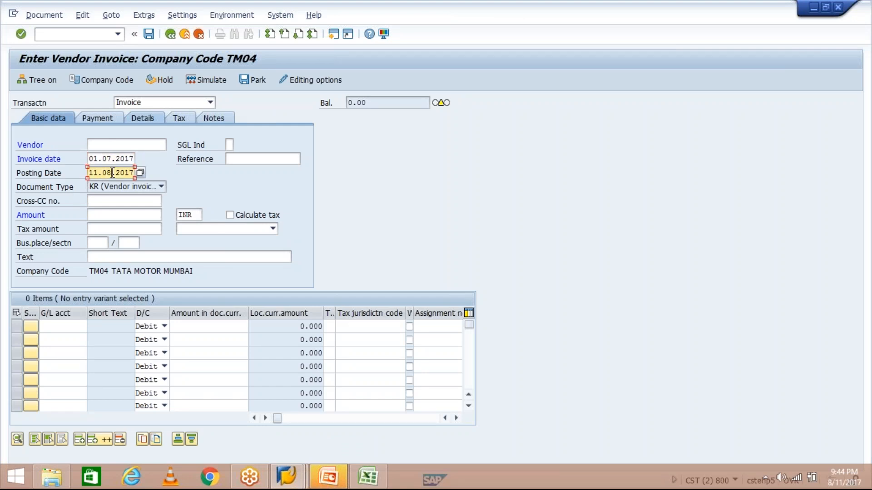
double_click(112, 173)
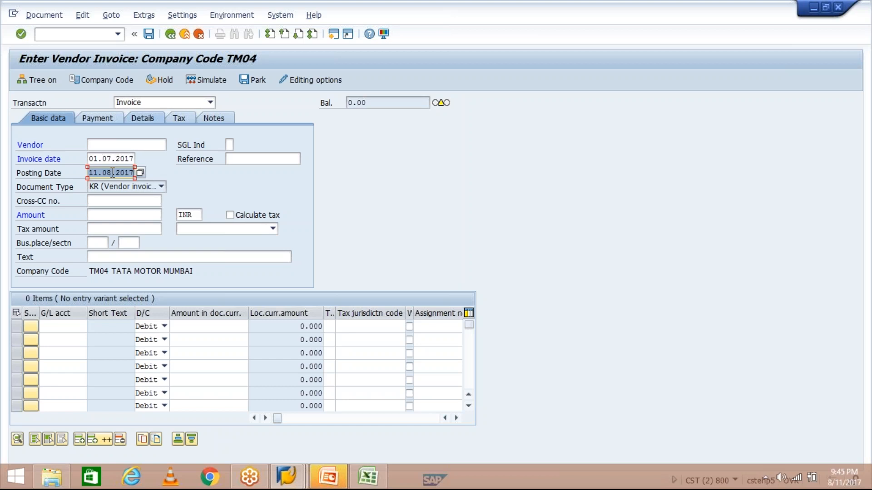
type("05.")
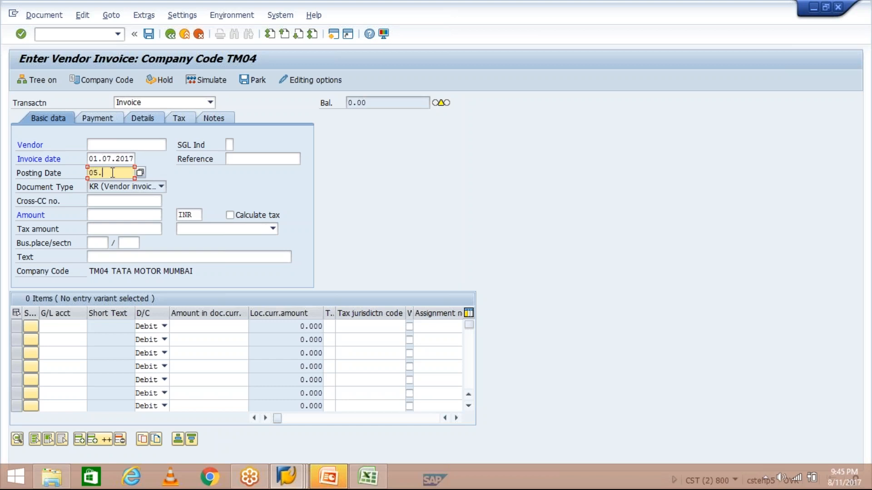
type("07.2017")
- Switch to Excel and set the example dates to 05.08.2017 for DD in H5 and 10.08.2017 for PD in H6
left_click(368, 477)
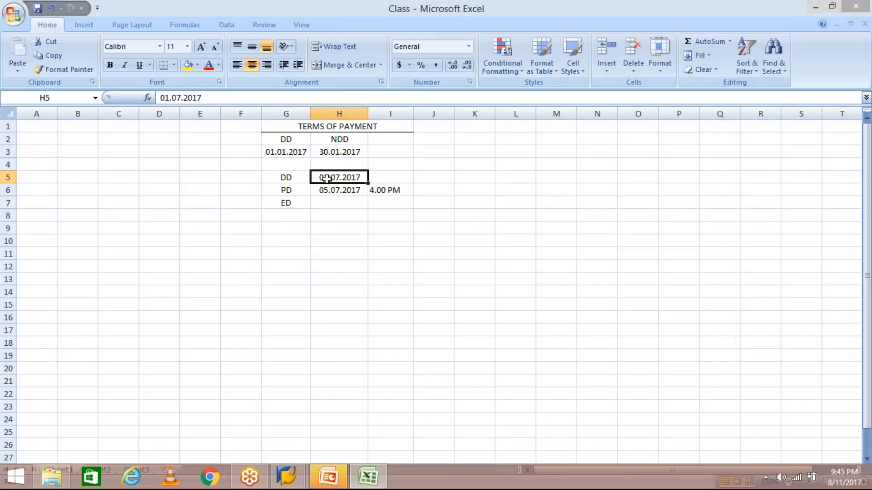
type("05.")
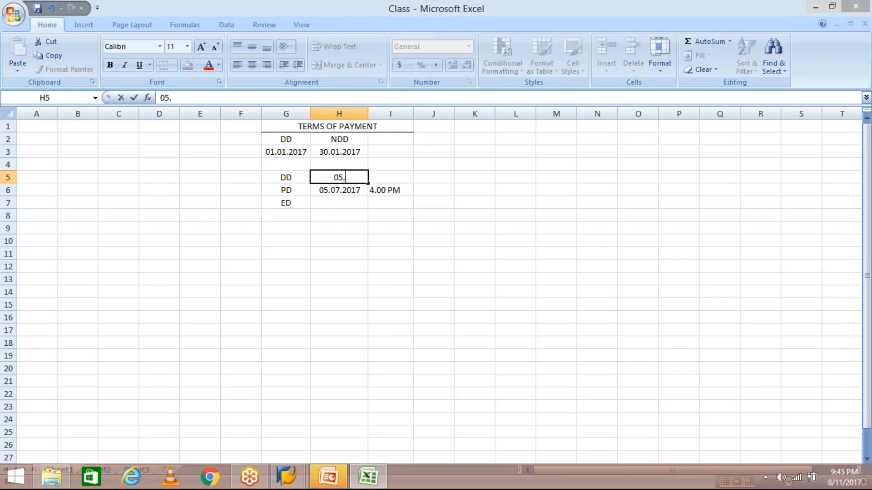
type("08.2017")
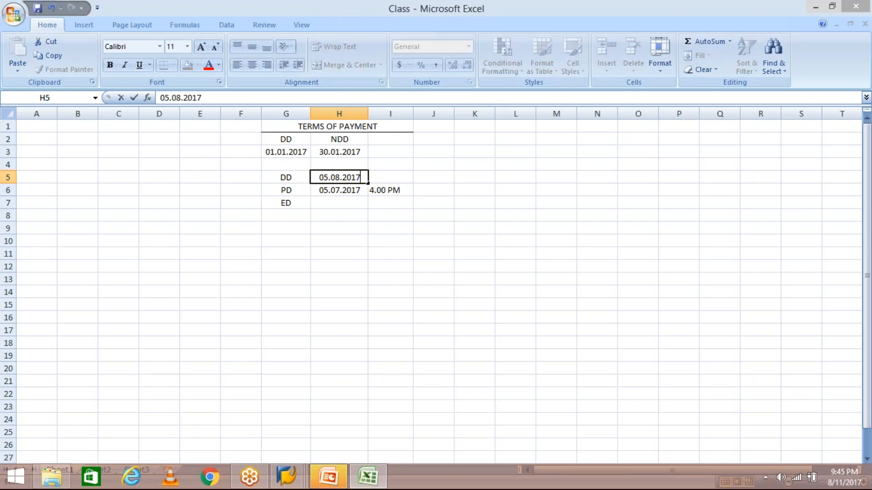
key("Return")
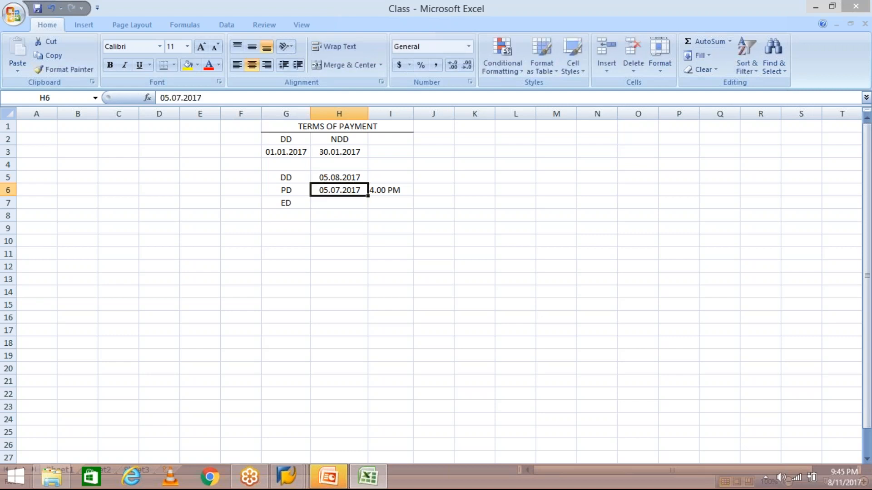
type("10")
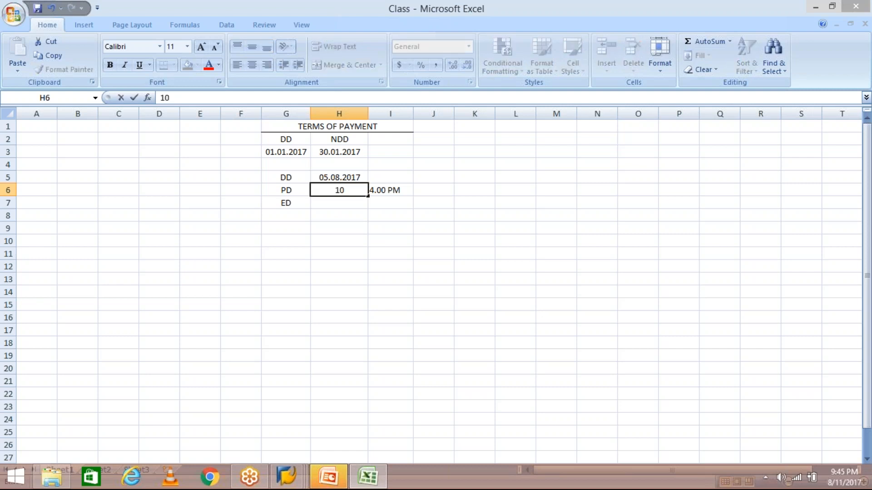
type(".08.2017")
key("Return")
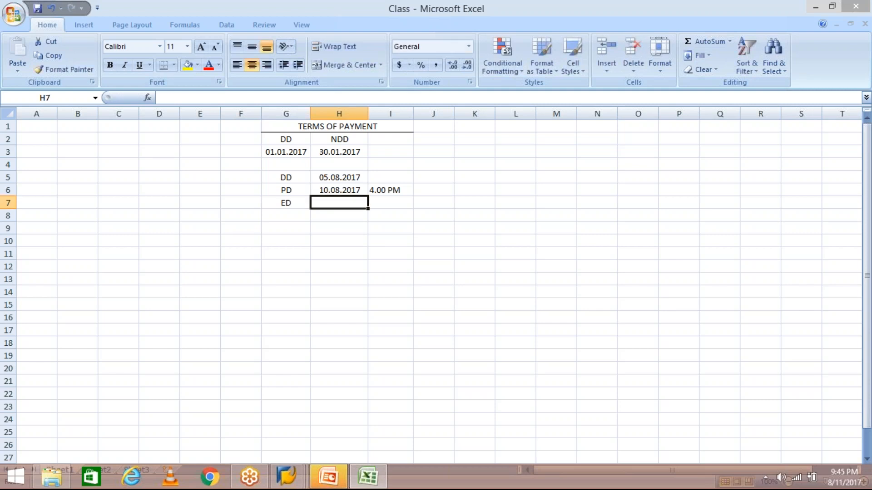
left_click(346, 190)
left_click(338, 177)
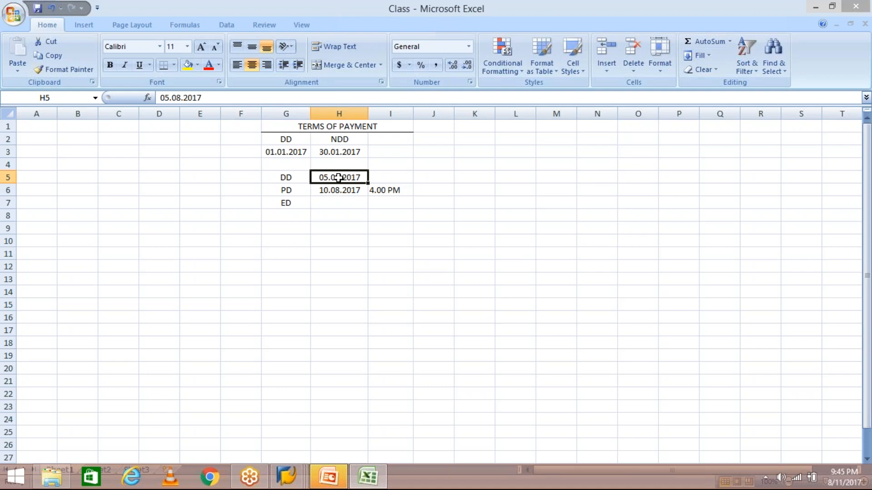
left_click(335, 189)
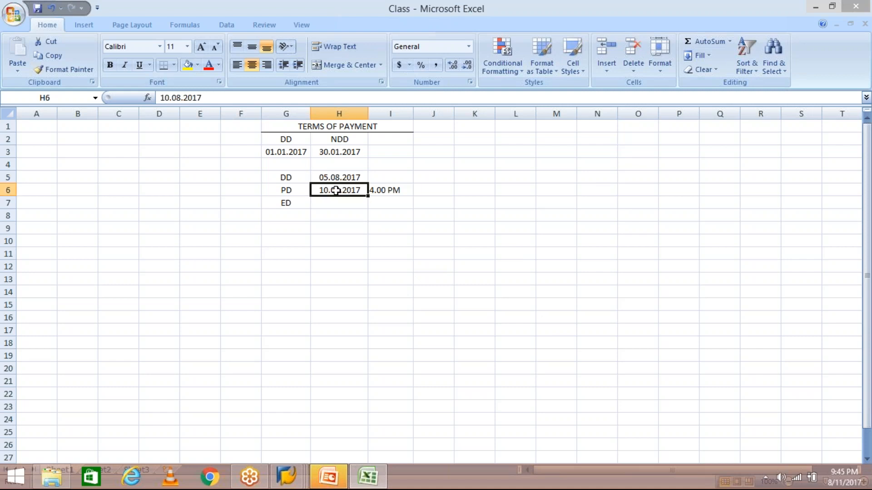
left_click(381, 190)
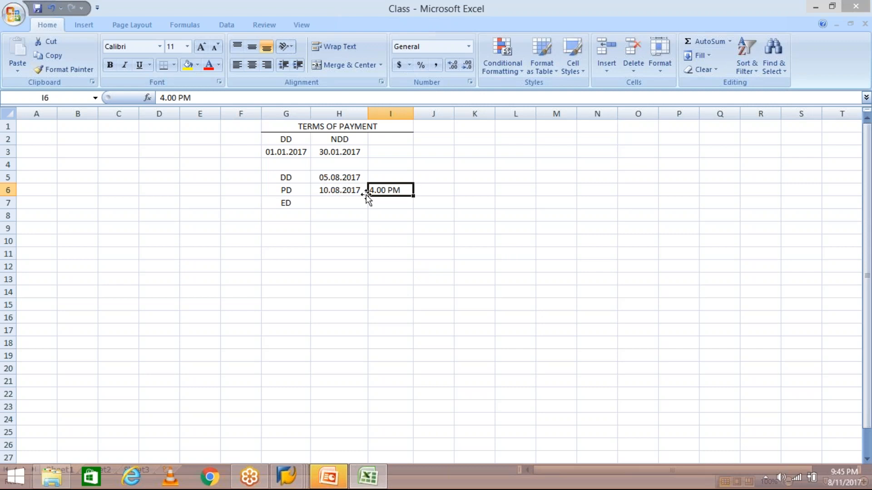
- Switch from Excel to the SAP vendor invoice and set its invoice date to 05.08.2017
left_click(337, 192)
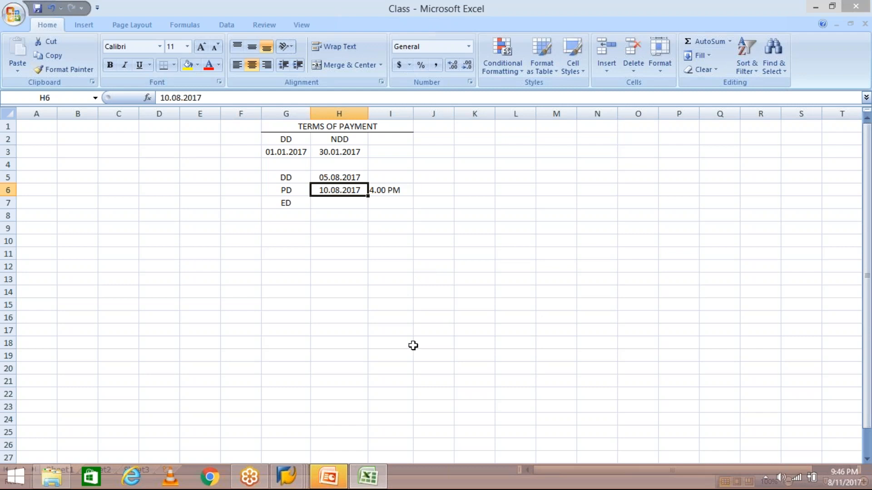
left_click(286, 476)
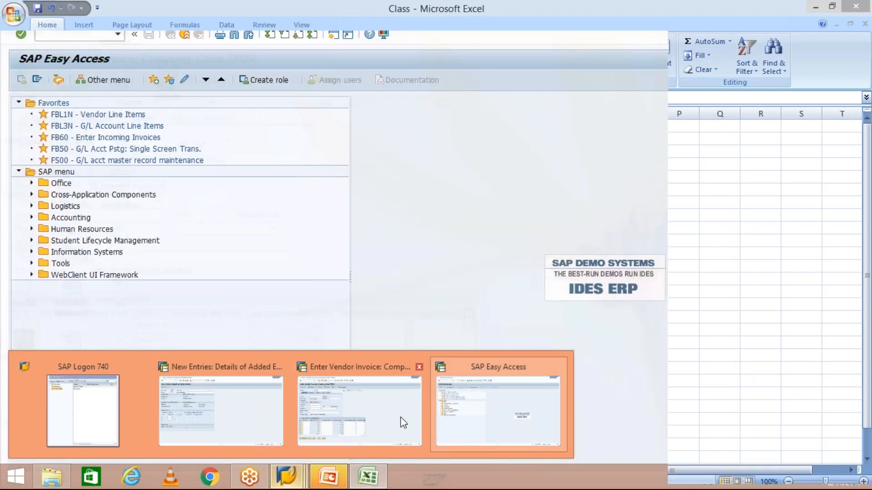
left_click(403, 422)
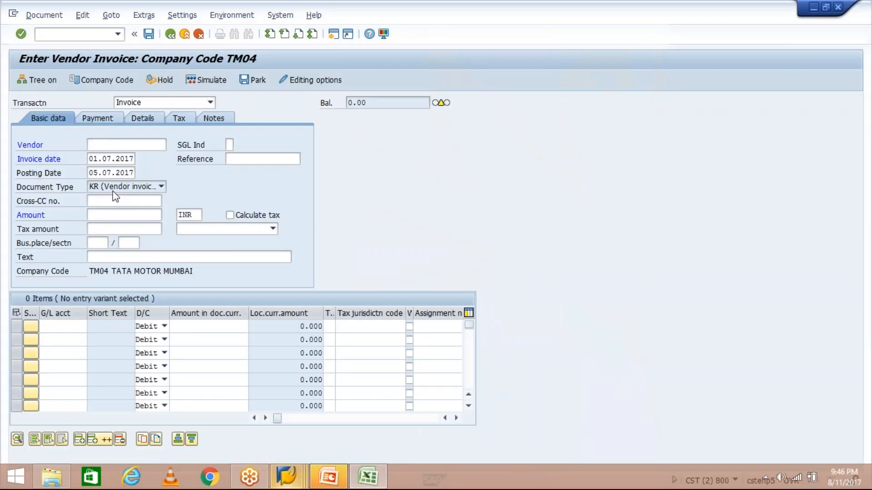
left_click(103, 159)
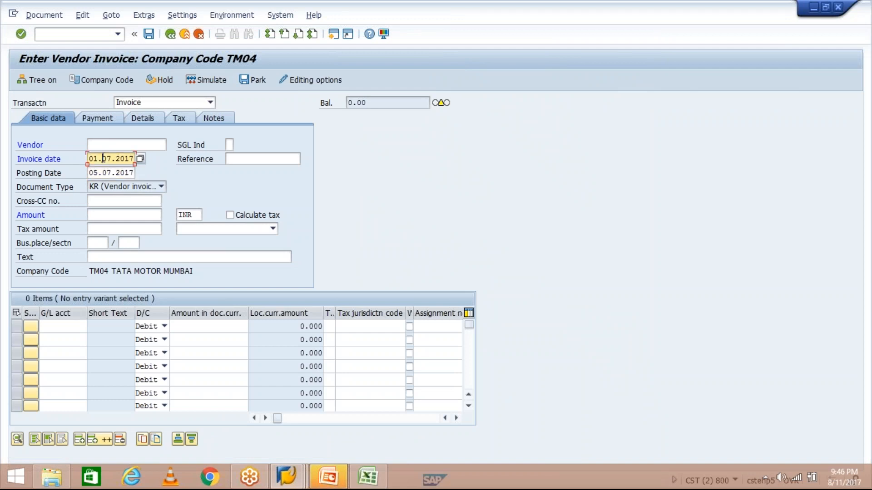
double_click(103, 158)
type("0")
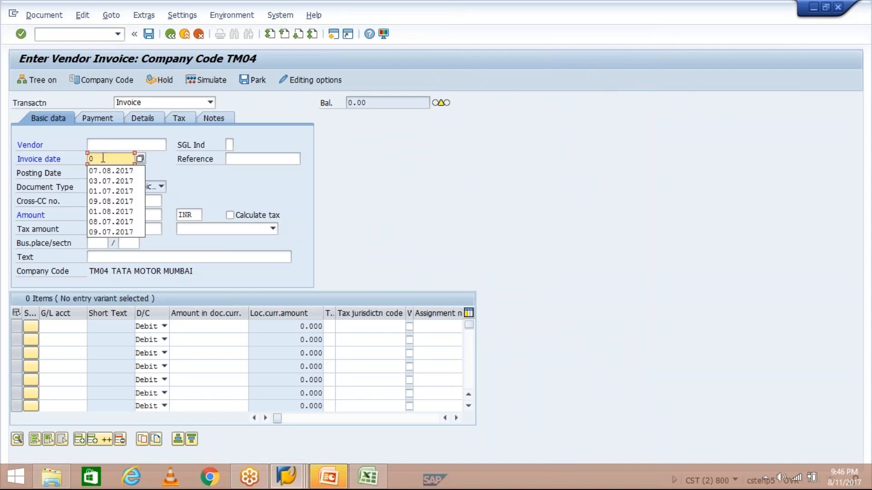
type("5.08.2017")
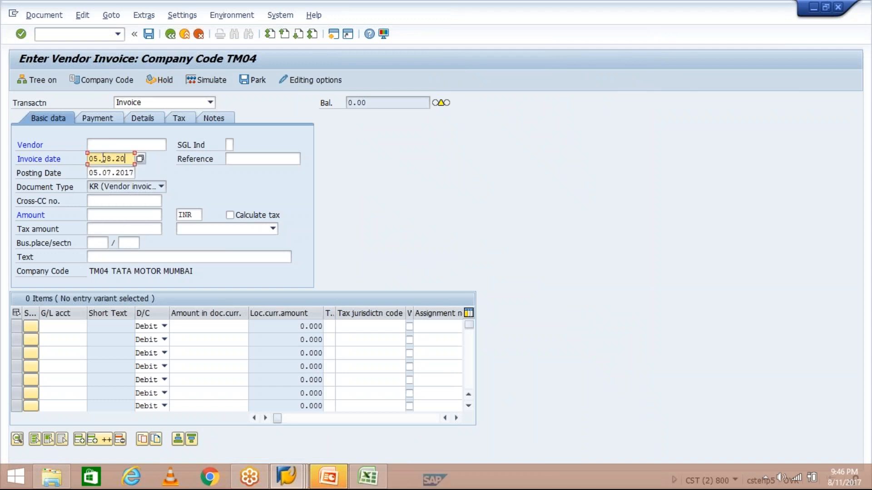
key("Tab")
- Set the vendor invoice's posting date to 10.08.2017
key("Tab")
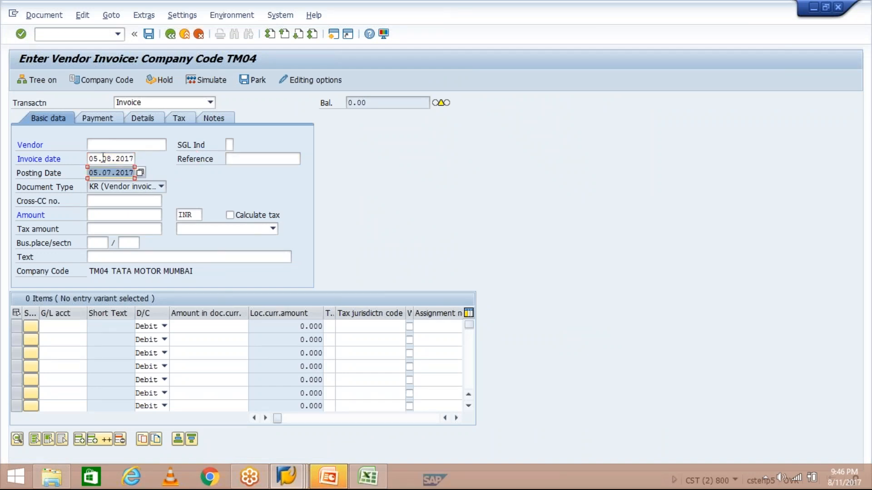
type("10.05")
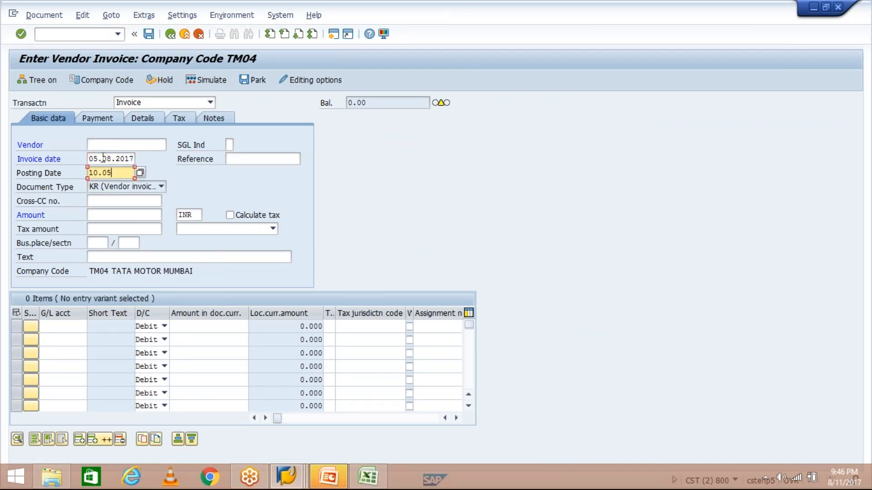
key("BackSpace")
type("8.2017")
- Check the DD and PD example dates in Excel against the invoice date and posting date on the SAP vendor invoice
left_click(372, 484)
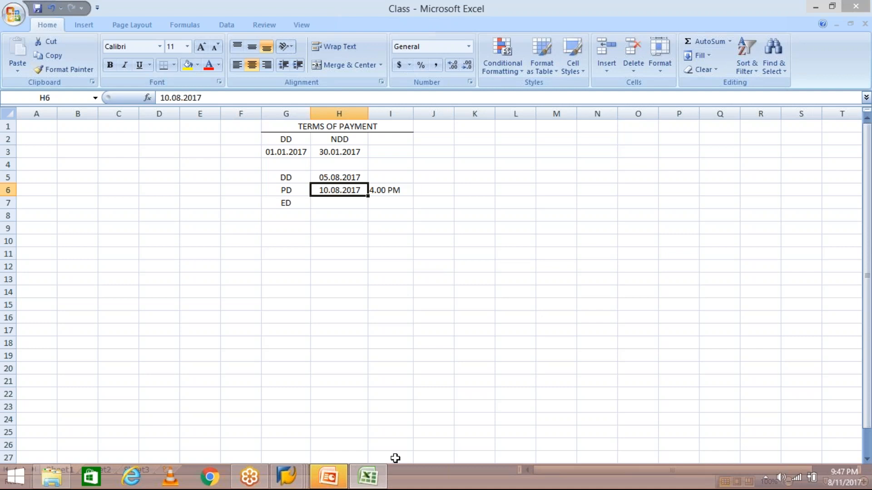
left_click(286, 479)
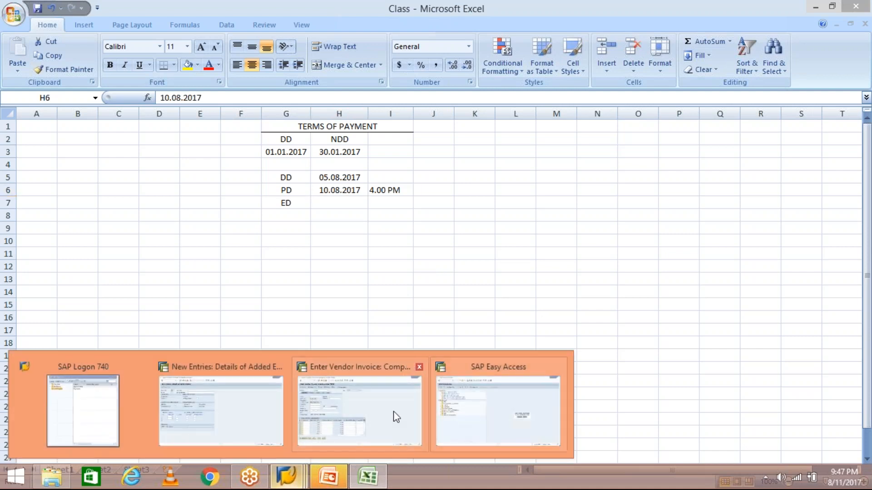
left_click(396, 417)
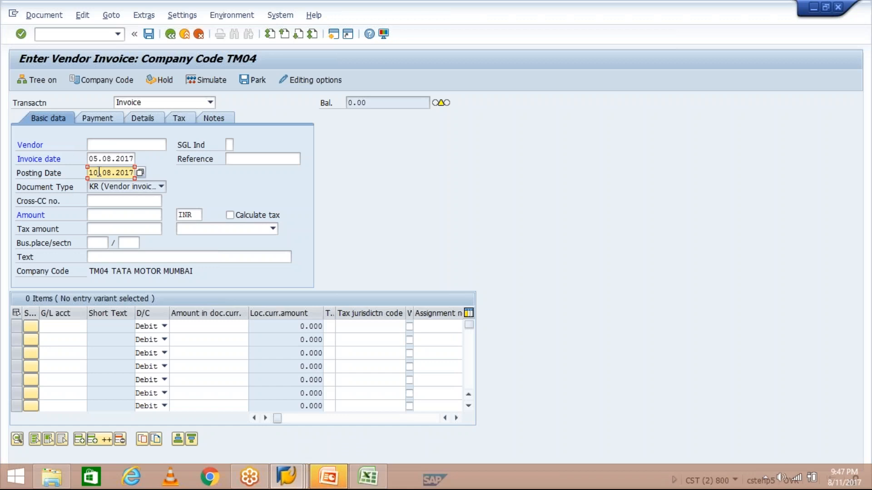
left_click(92, 155)
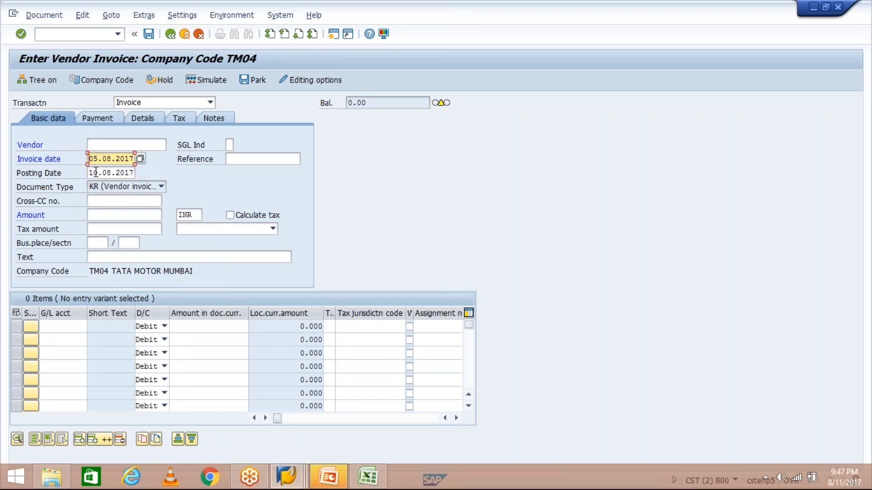
left_click(98, 173)
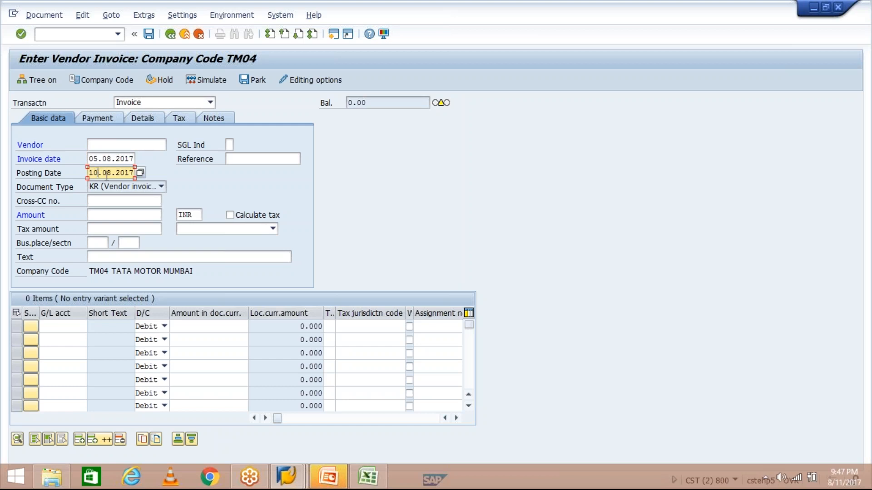
left_click_drag(101, 173, 133, 173)
mouse_move(842, 485)
- Switch to the SAP payment terms TM30, set the default for baseline date to Posting date, and save the entry
left_click(286, 481)
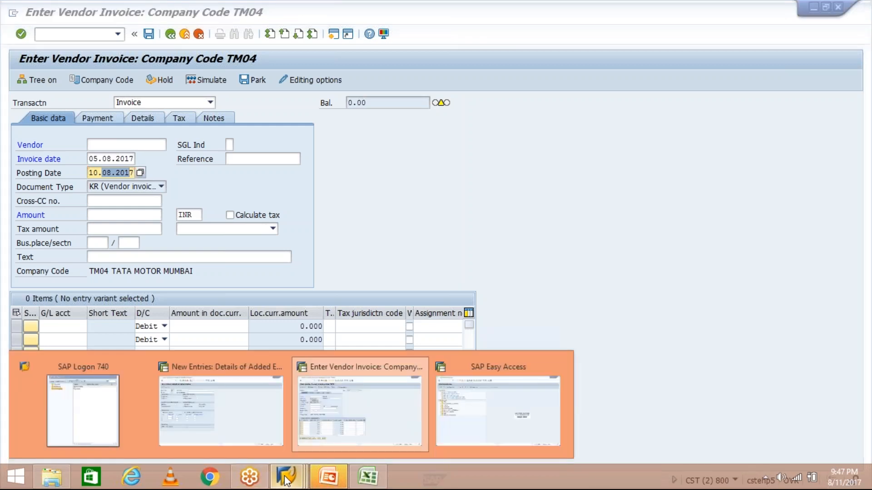
left_click(221, 411)
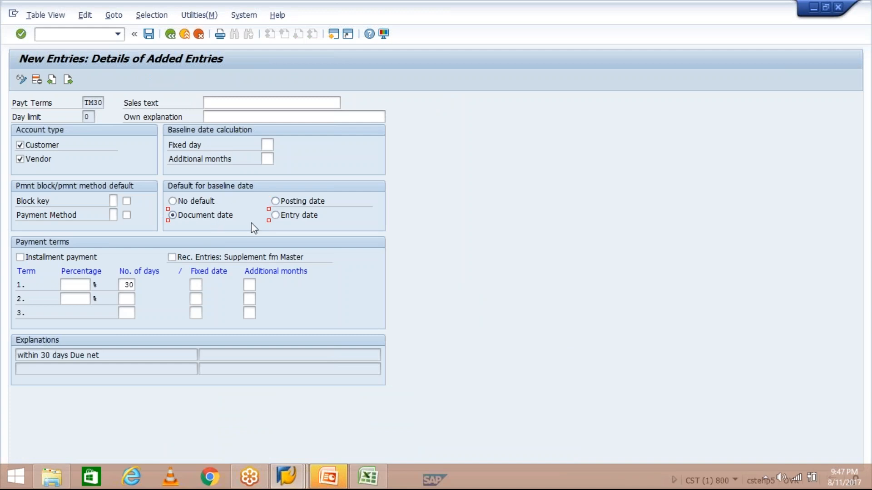
left_click(275, 201)
left_click(149, 34)
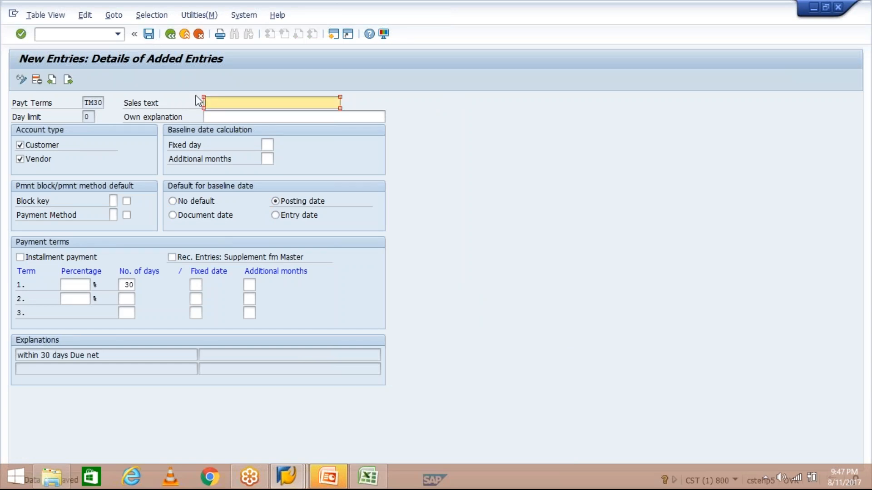
- Preview the vendor invoice's dates and review the Posting date baseline option in payment terms TM30
left_click(292, 479)
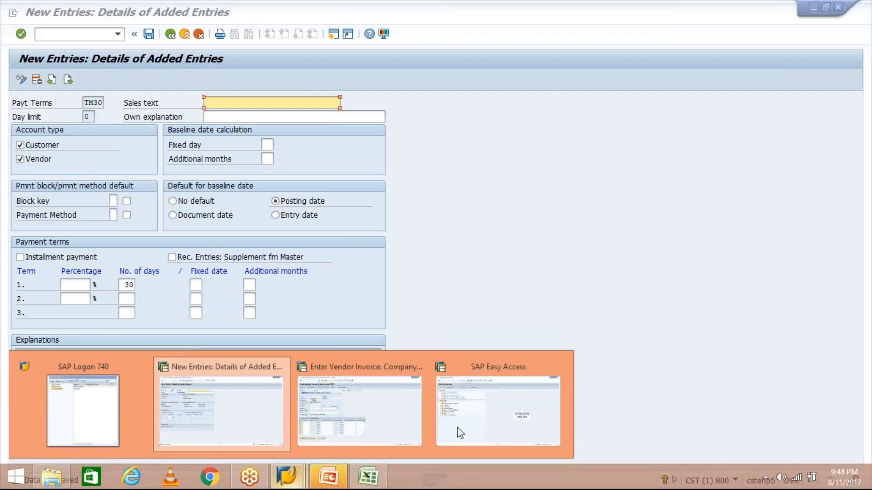
mouse_move(374, 399)
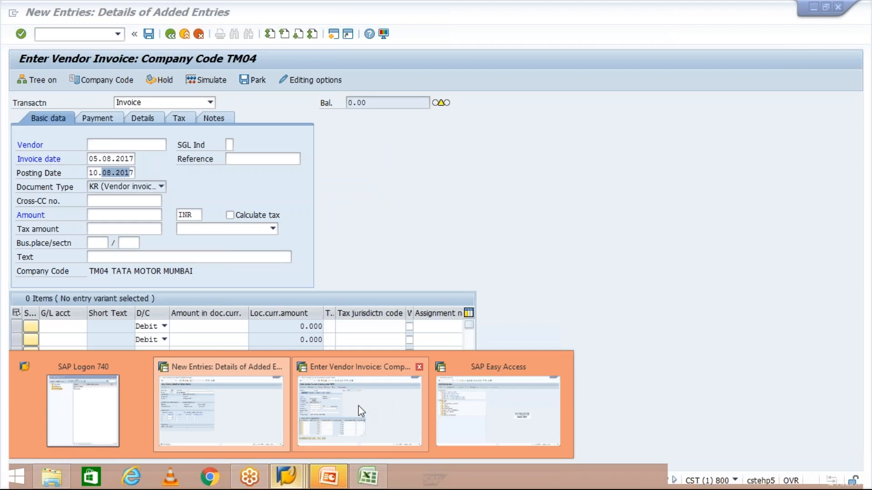
left_click(221, 410)
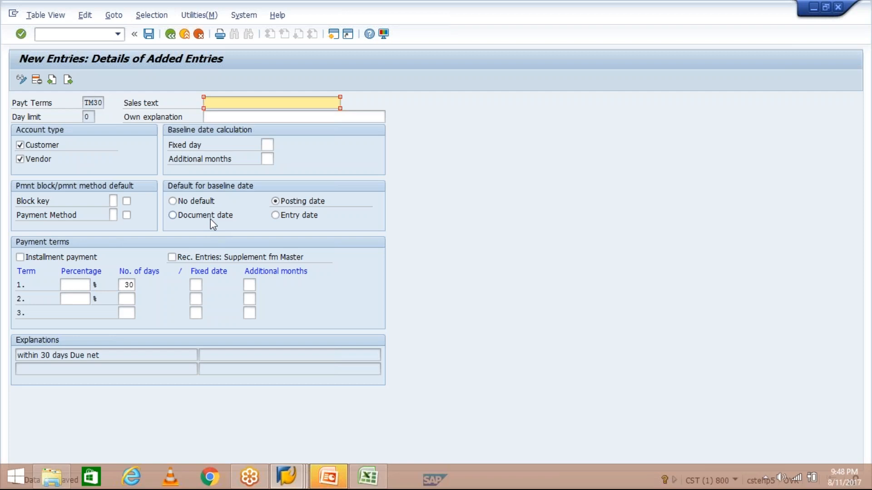
left_click(299, 202)
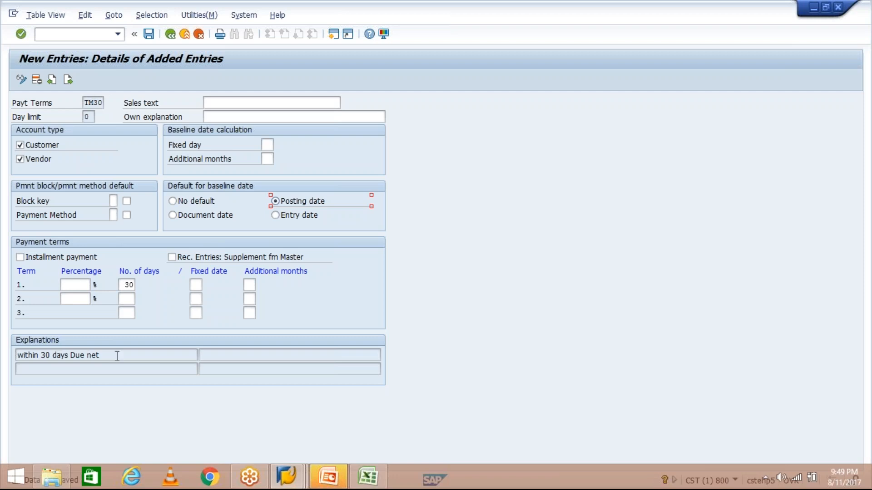
- Copy the explanation "within 30 days Due net" into the sales text of payment terms TM30
left_click_drag(117, 356, 17, 355)
key("ctrl+c")
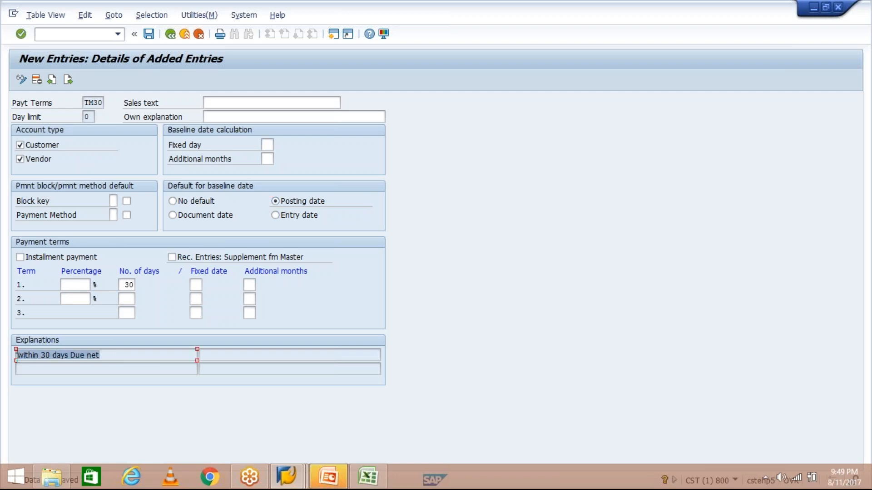
left_click(18, 356)
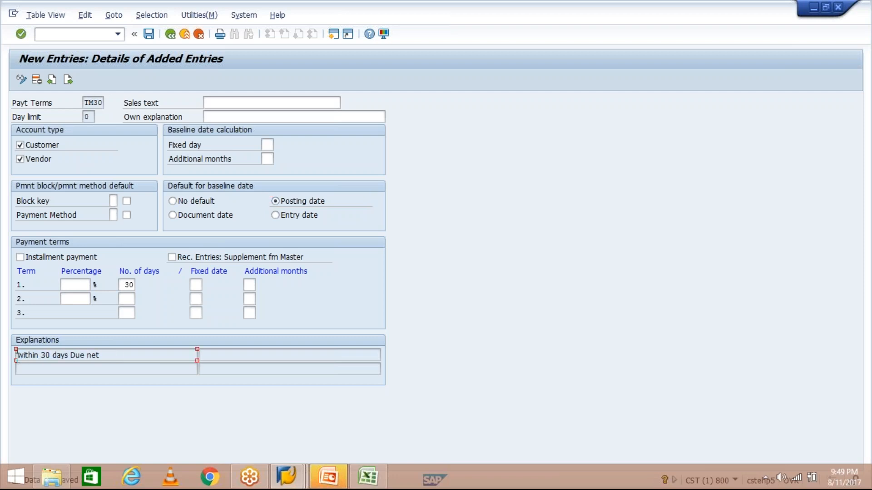
left_click(269, 106)
key("ctrl+v")
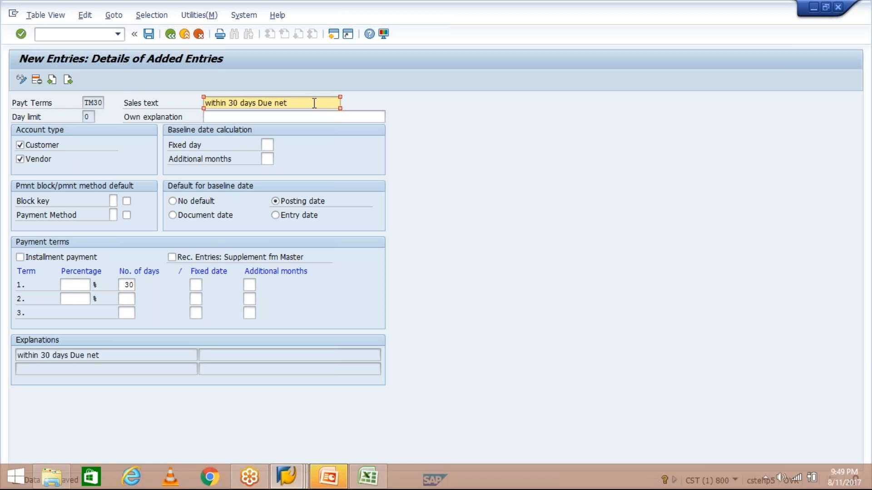
- Copy TM30's sales text into the own explanation, and clear the own explanation again
left_click_drag(296, 106, 203, 103)
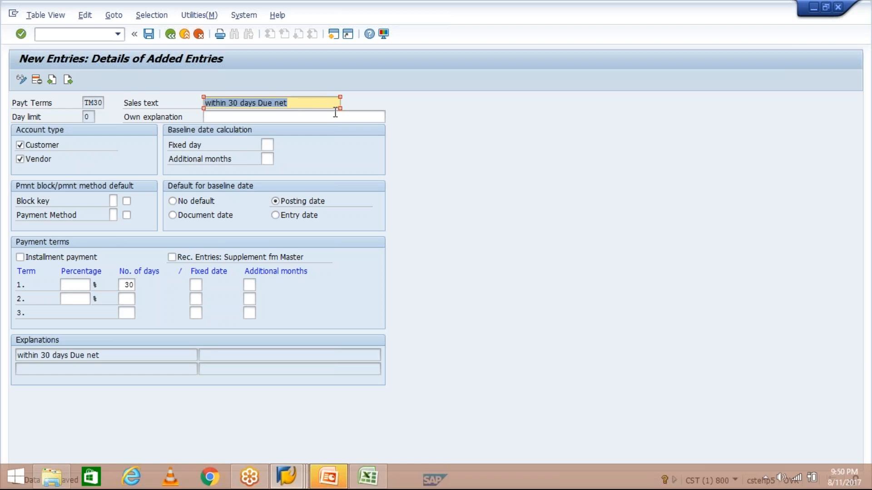
left_click(319, 119)
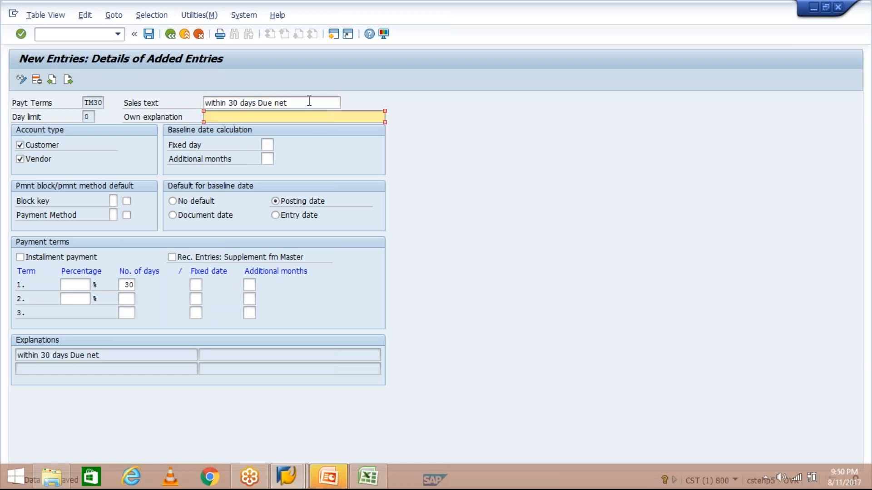
left_click(310, 101)
left_click_drag(309, 100, 199, 100)
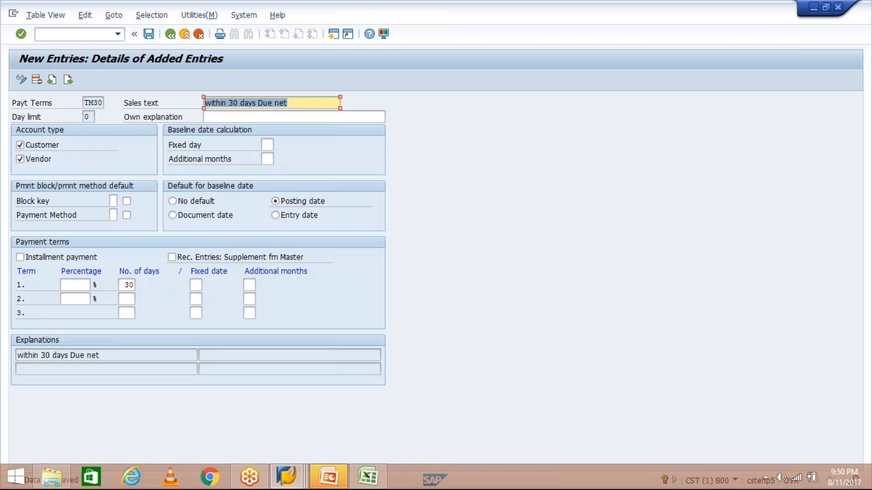
left_click(218, 119)
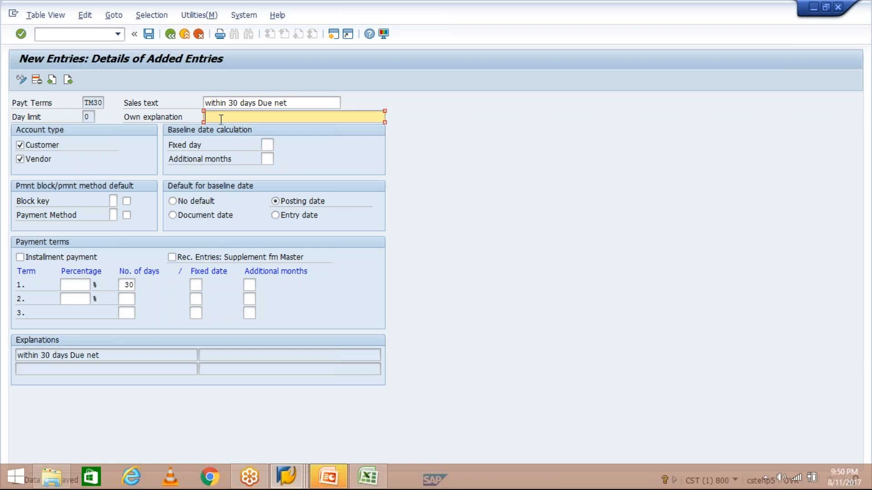
left_click_drag(290, 103, 194, 97)
key("ctrl+c")
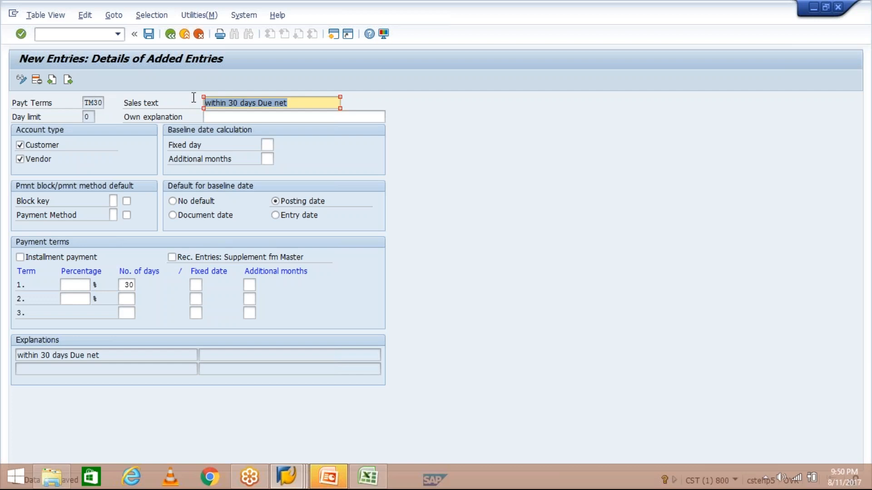
left_click(258, 116)
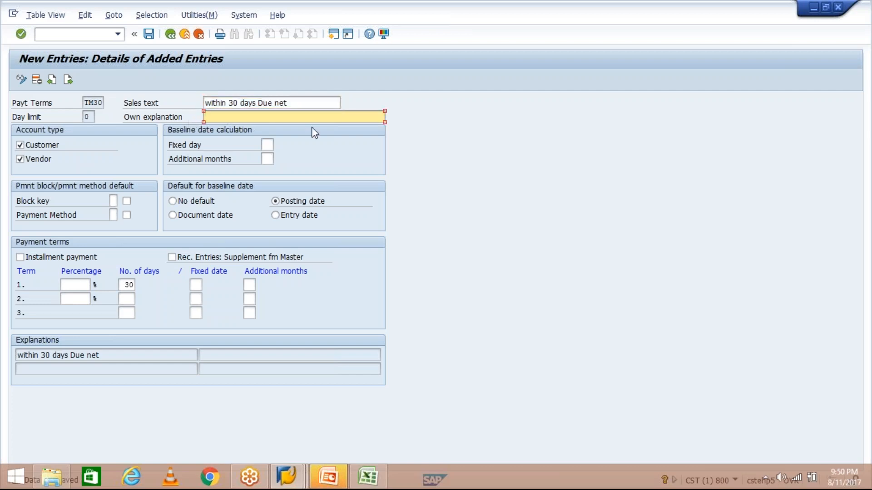
key("ctrl+v")
left_click_drag(301, 117, 205, 117)
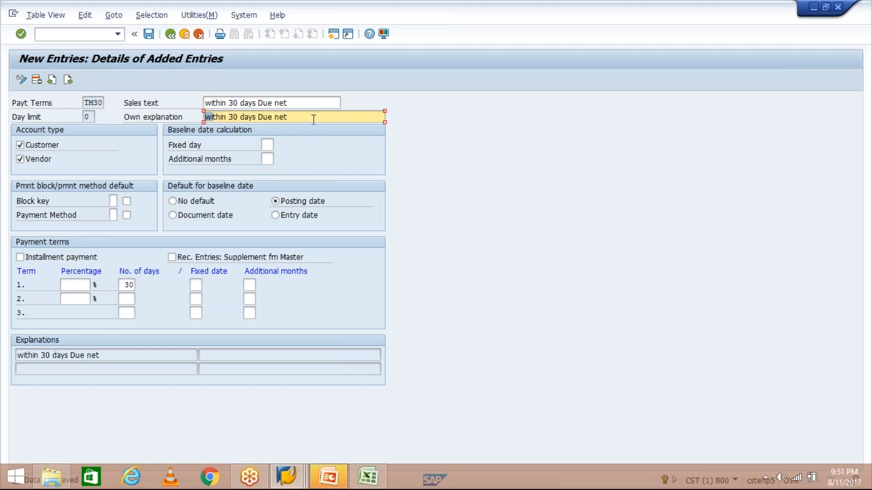
left_click_drag(312, 117, 189, 115)
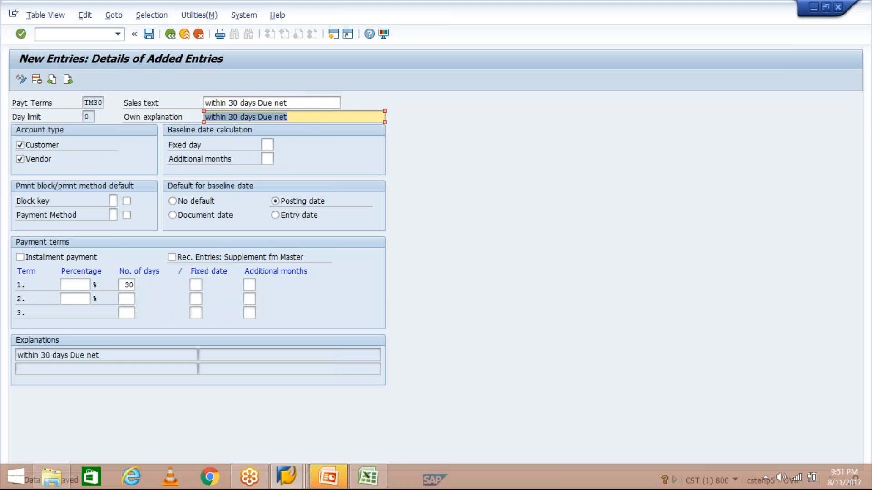
key("Delete")
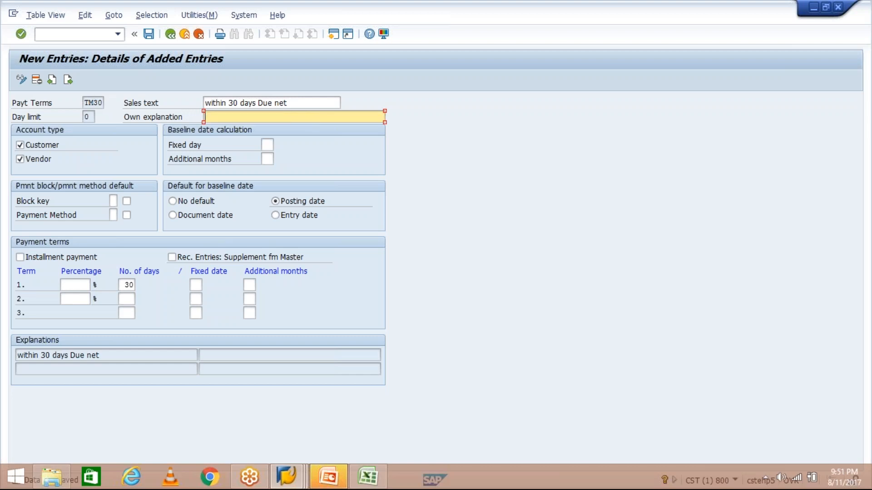
- Save the payment terms TM30 and switch back to the vendor invoice for company code TM04
left_click(148, 33)
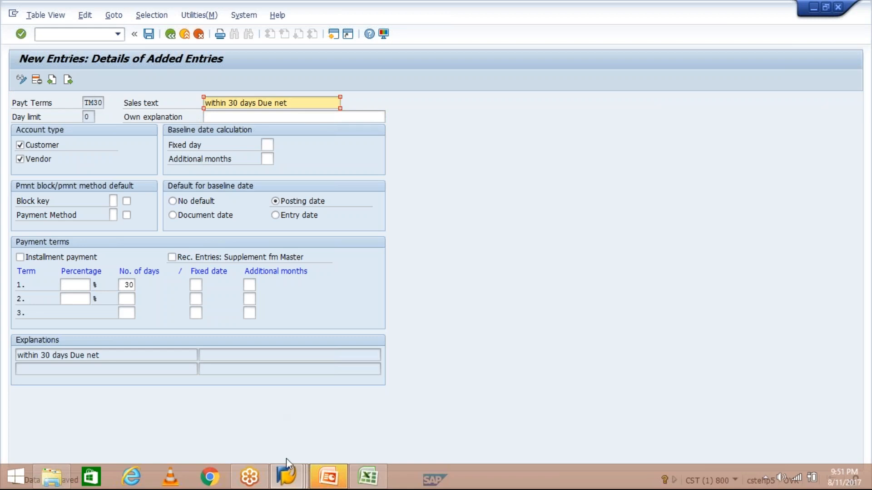
left_click(287, 477)
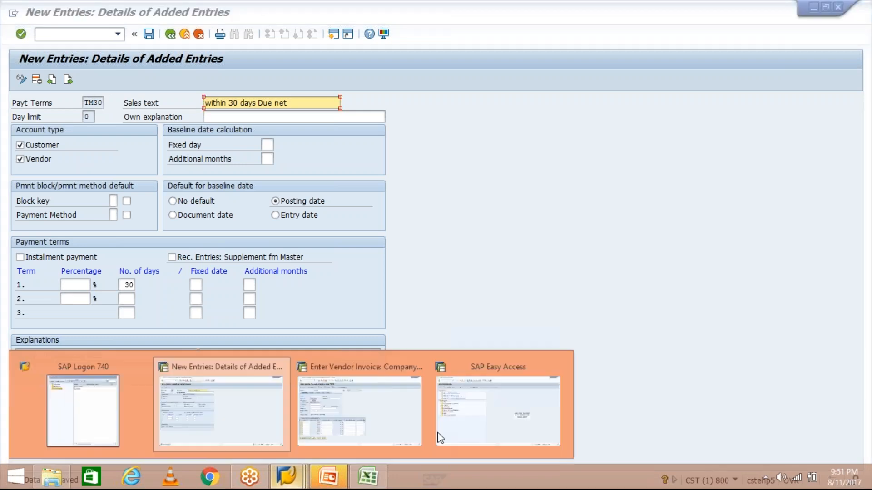
left_click(405, 424)
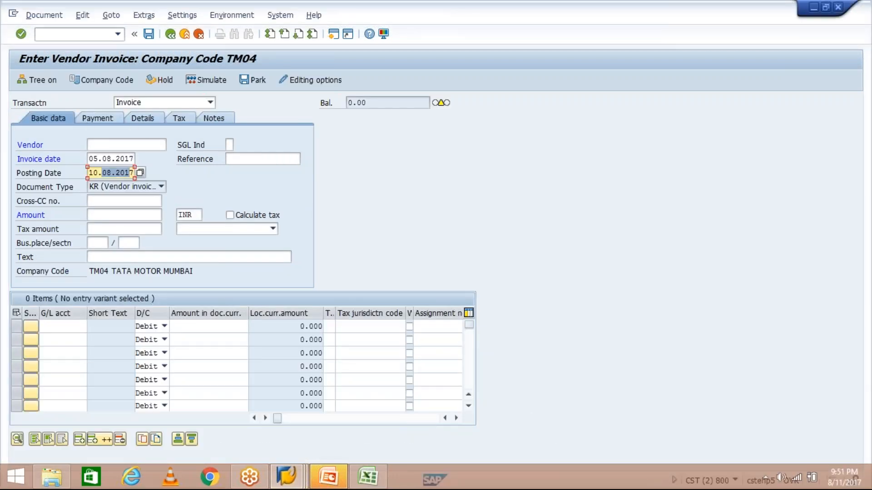
- Look up the vendors of company code TM04 and choose SHINE PVT LTD as the invoice vendor
left_click(119, 145)
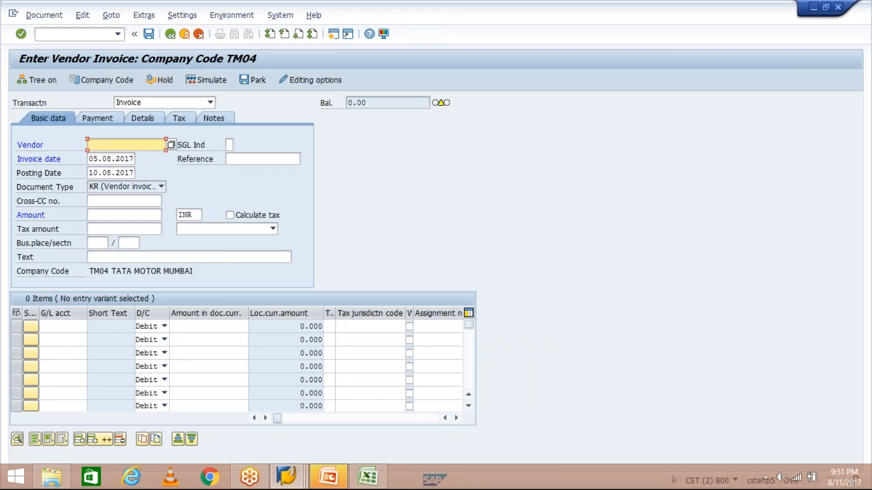
left_click(93, 144)
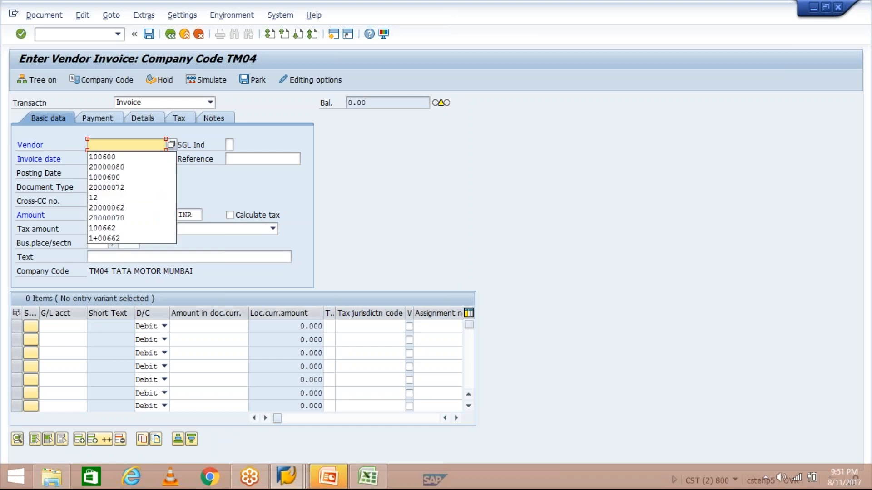
left_click(170, 147)
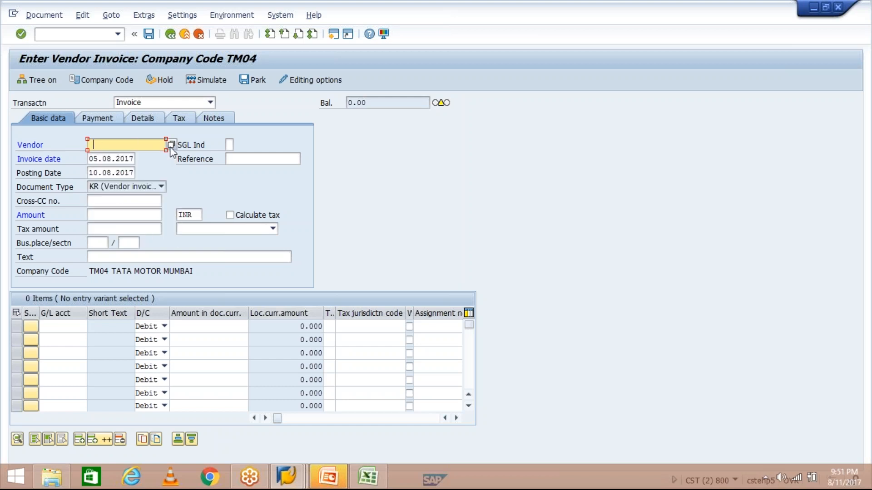
left_click(171, 148)
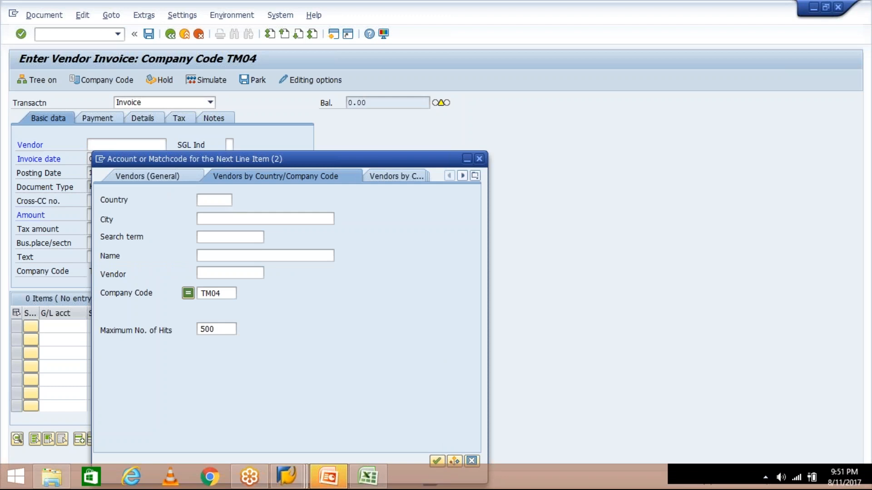
key("Return")
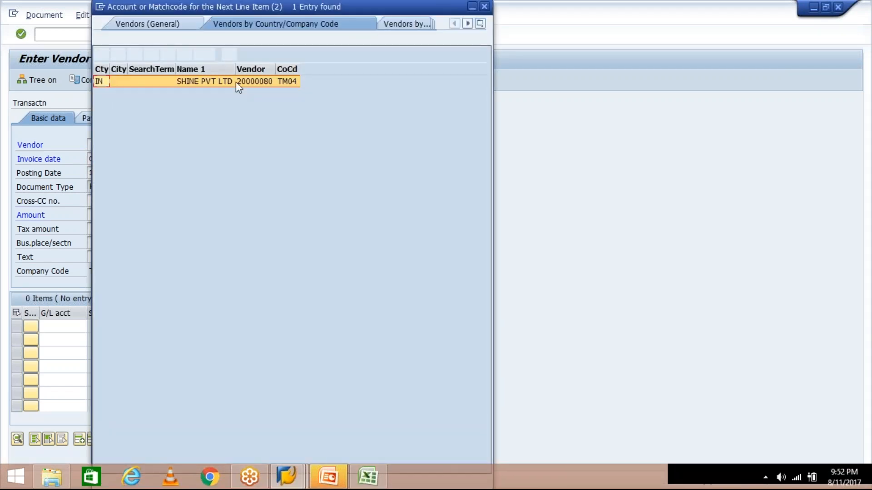
left_click(240, 85)
double_click(242, 84)
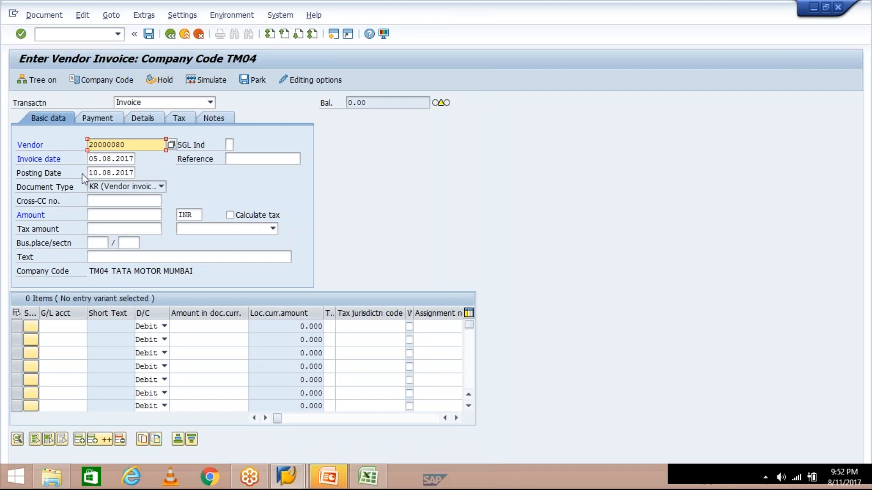
- Set the invoice date to 08.08.2017 and the posting date to 11.08.2017
left_click(97, 160)
double_click(97, 161)
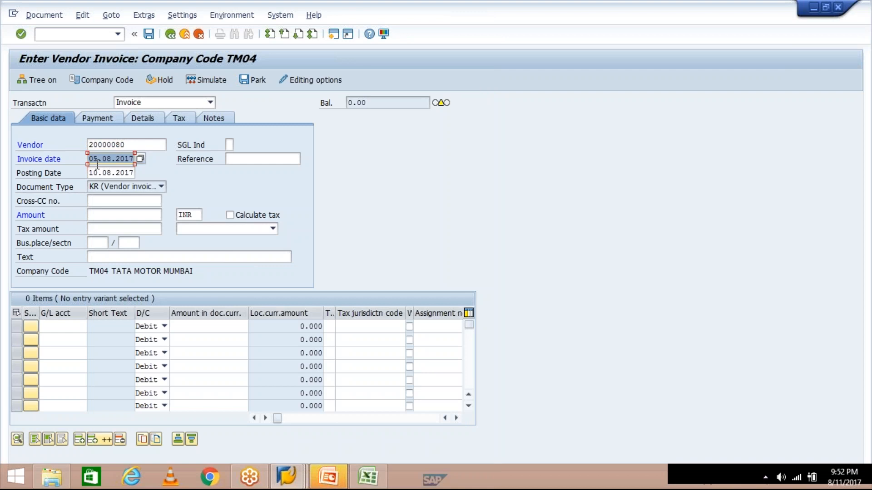
type("08")
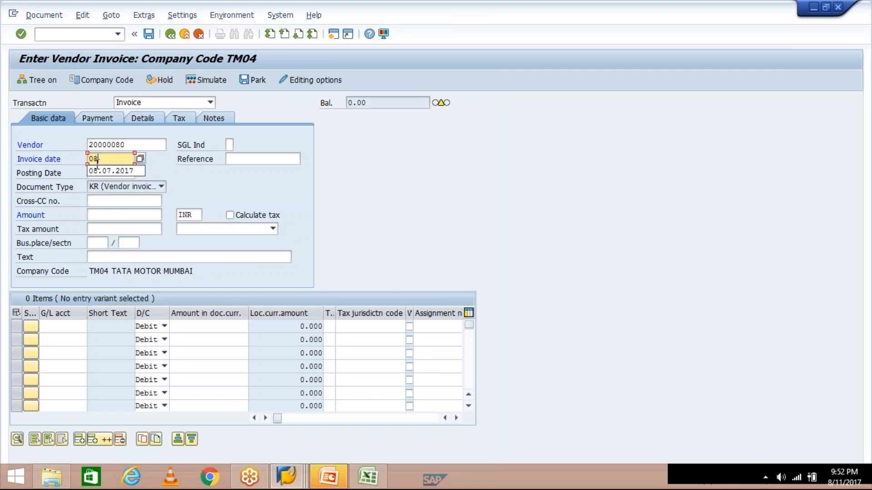
type(".08.2017")
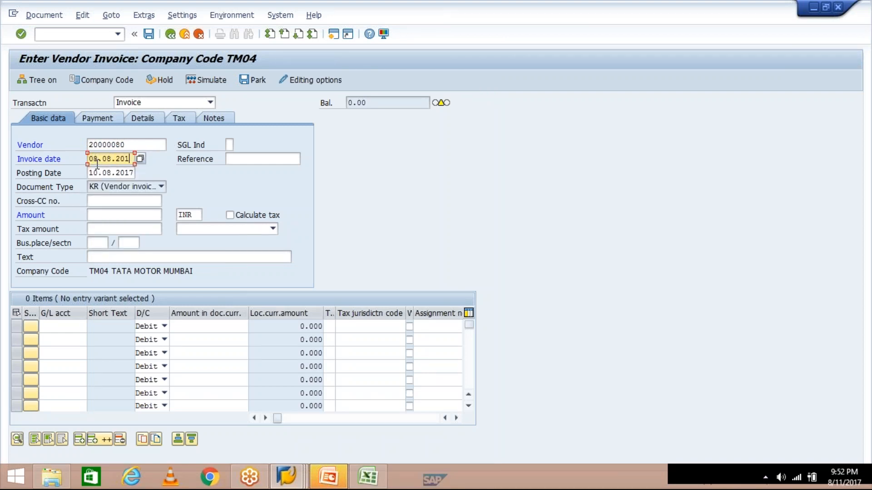
key("Tab")
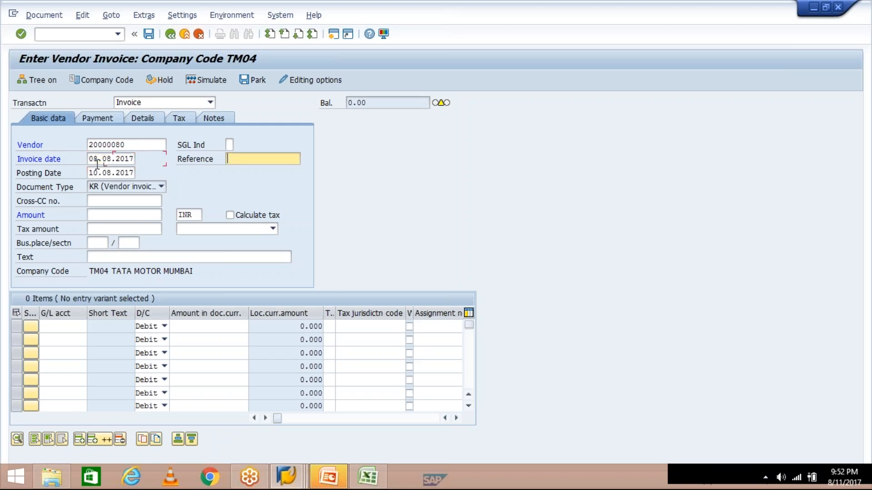
key("Tab")
type("11")
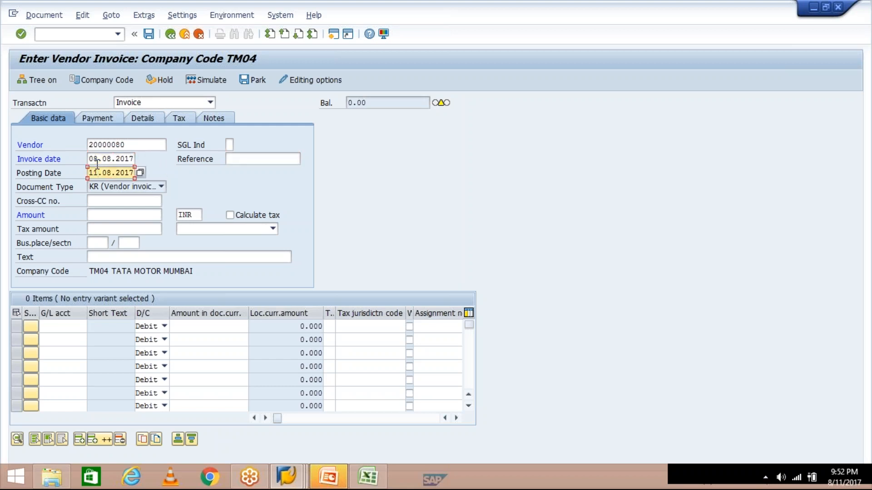
- Enter an invoice amount of 1000 INR and a debit line of 1000 on G/L account 4003
left_click(105, 216)
type("1000")
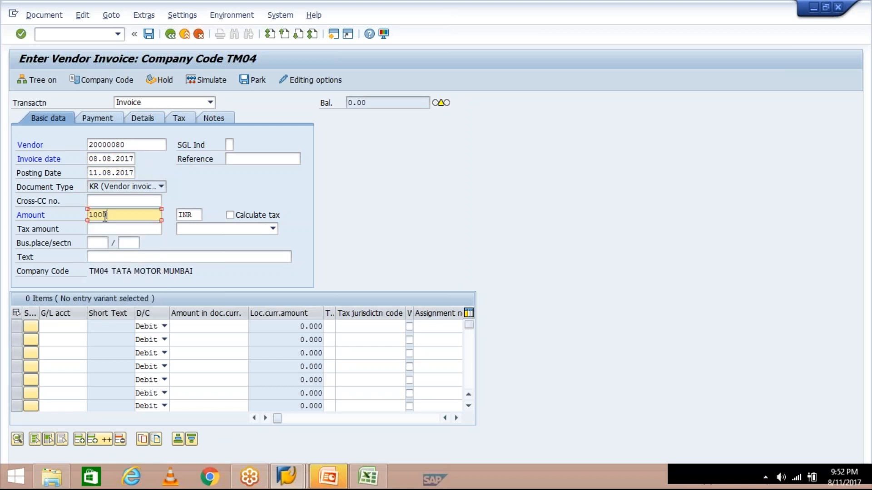
left_click(62, 326)
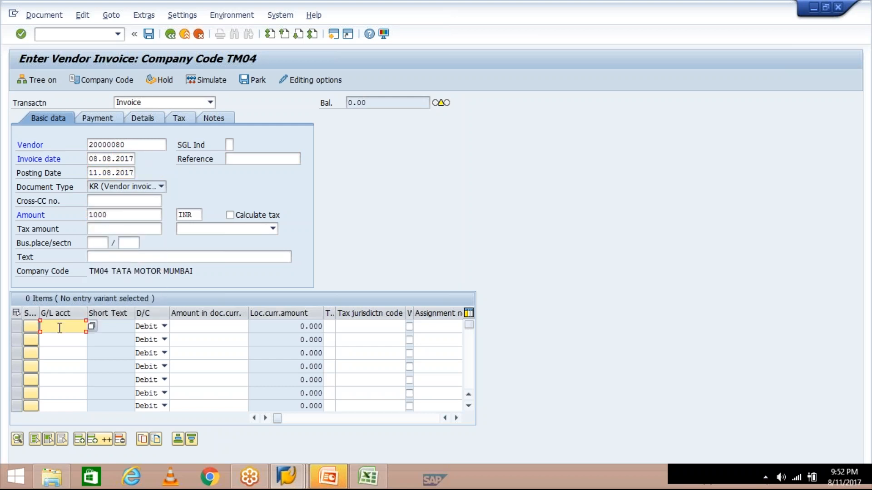
left_click(50, 349)
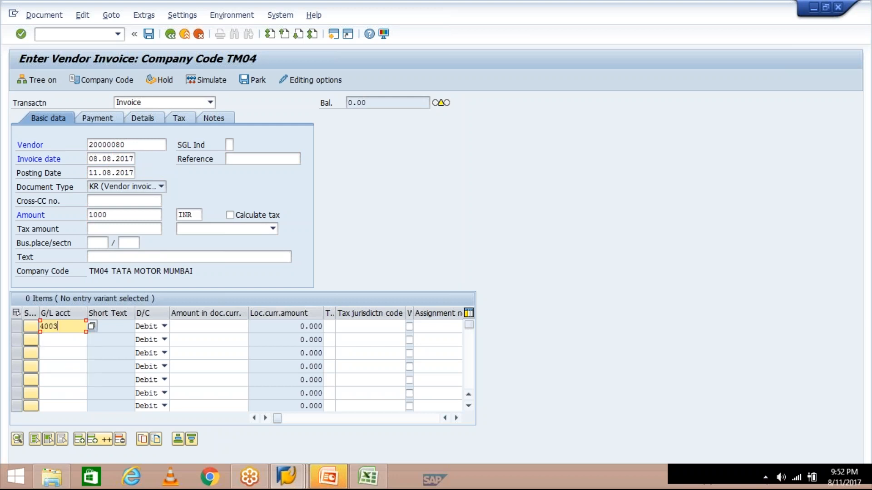
left_click(234, 327)
type("1000")
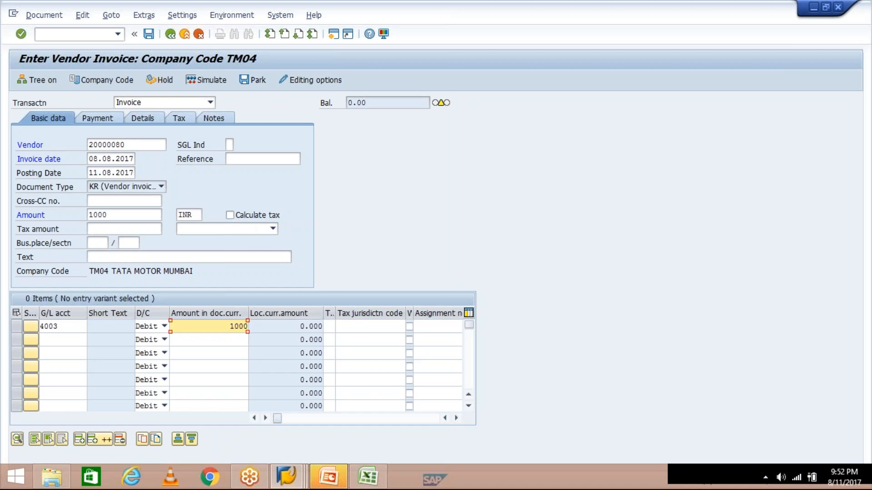
- Review the invoice's baseline and due dates in the payment data, and apply payment terms TM30
left_click(105, 118)
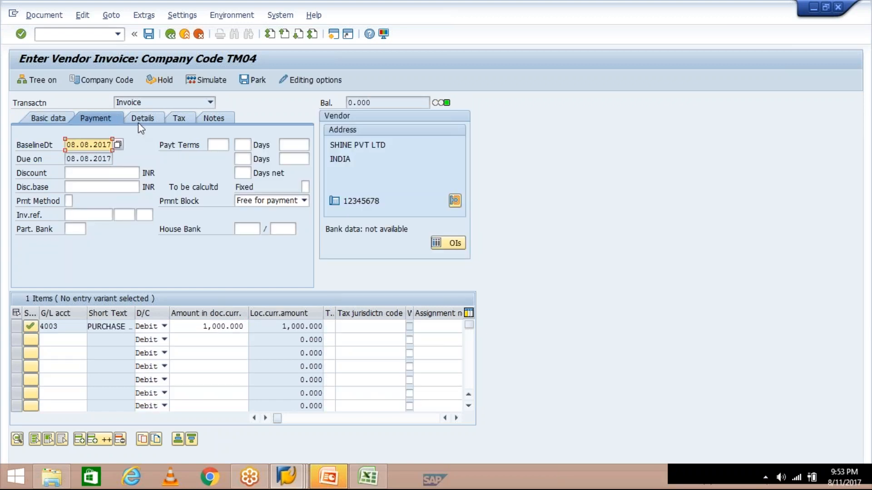
left_click(218, 145)
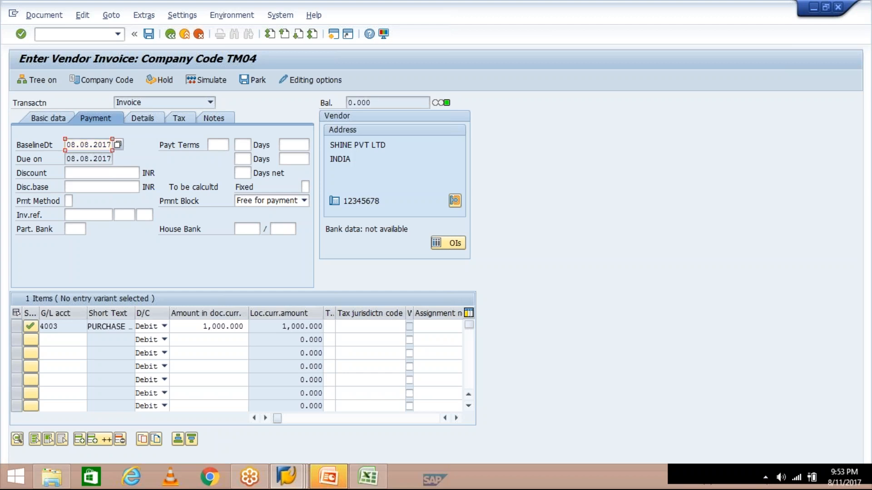
left_click(68, 145)
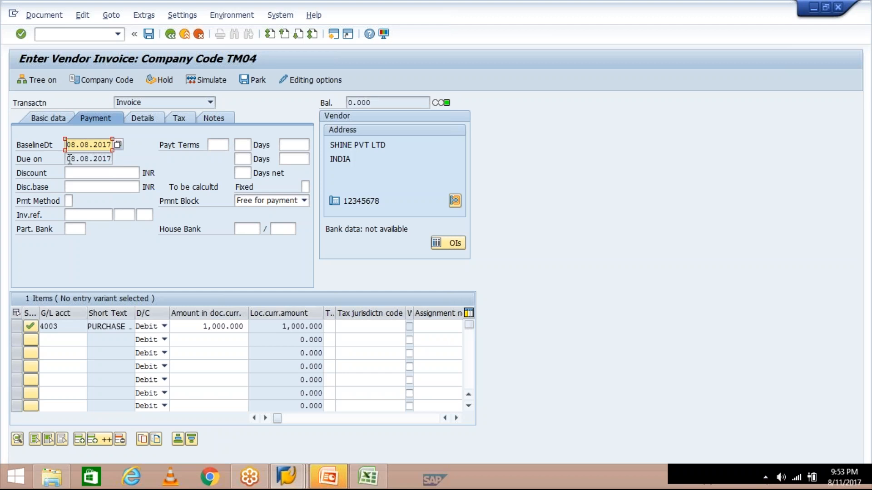
left_click(71, 158)
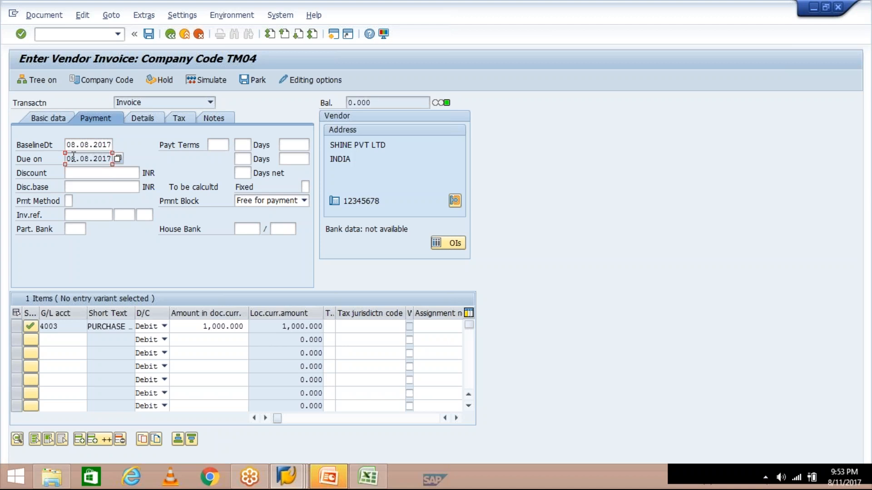
left_click(223, 145)
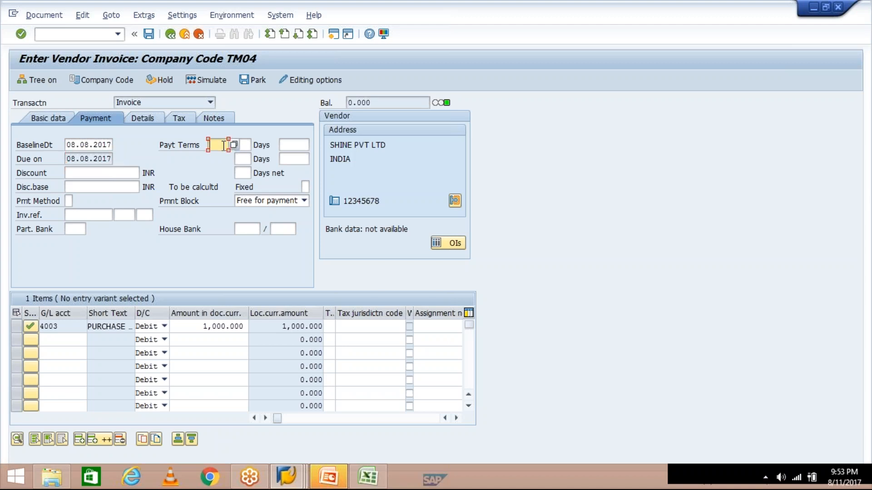
type("TM3")
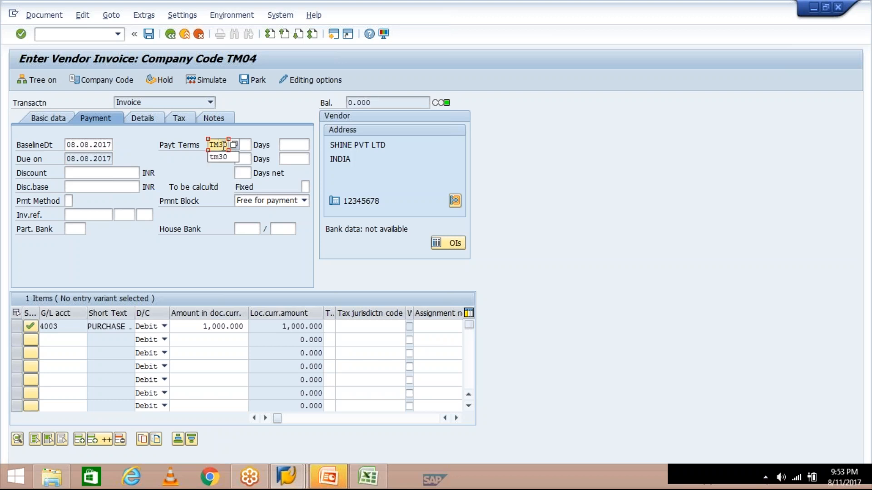
type("0")
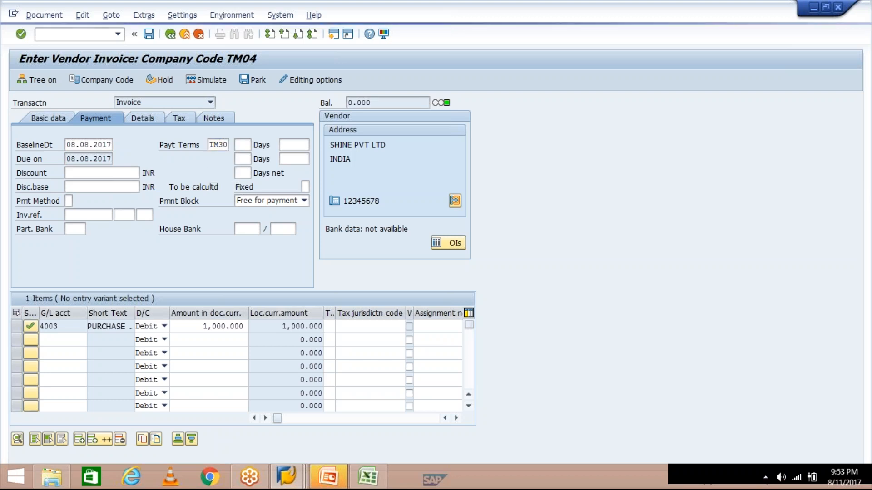
key("Return")
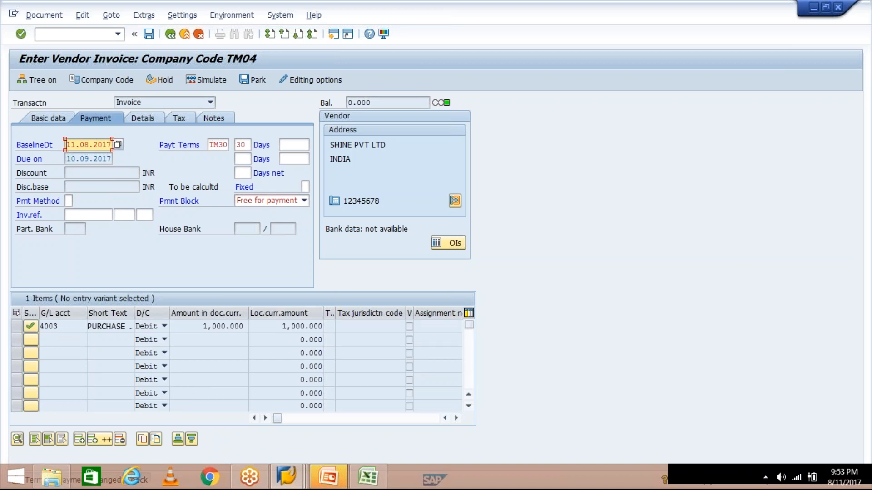
- Compare the invoice's baseline date with TM30's default baseline setting and the invoice's posting date
left_click(290, 479)
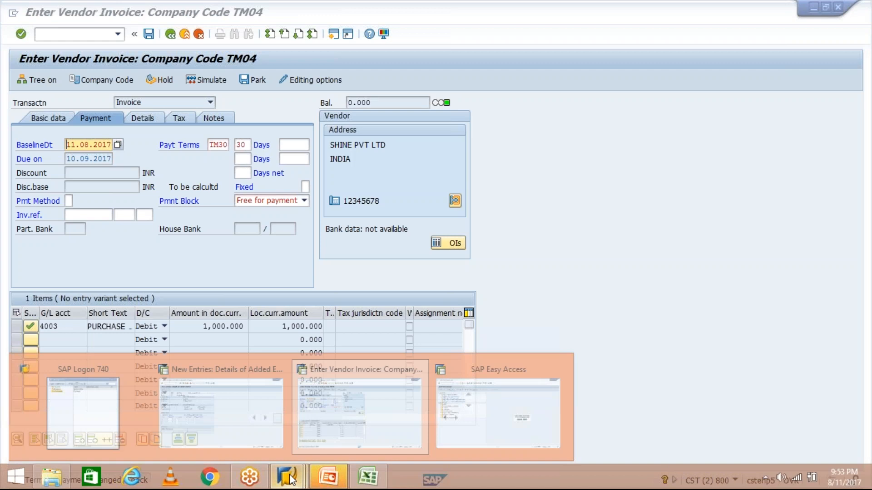
left_click(221, 426)
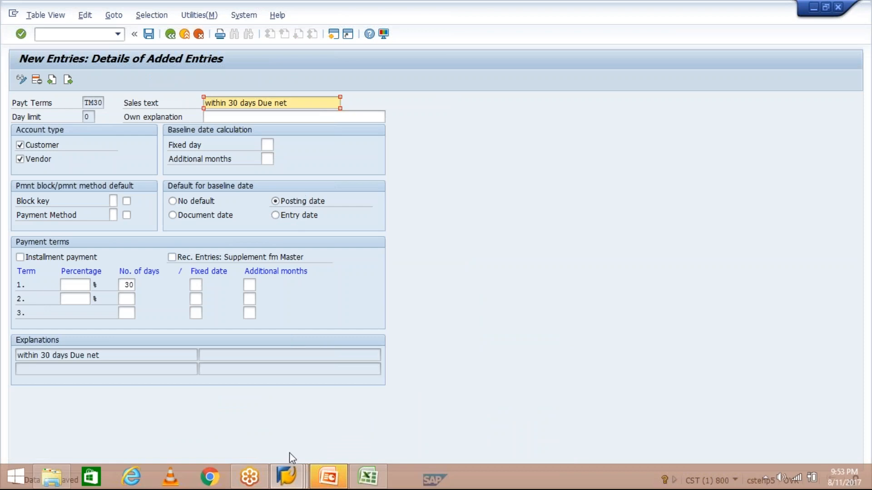
left_click(291, 468)
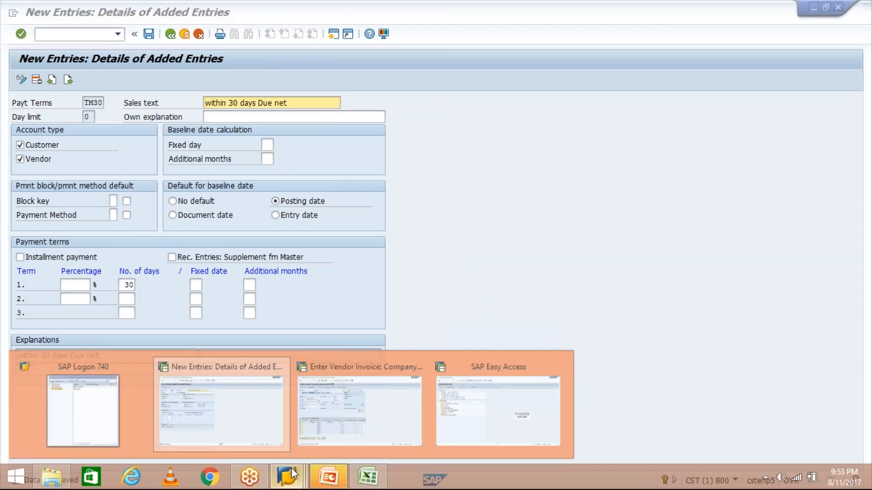
left_click(360, 408)
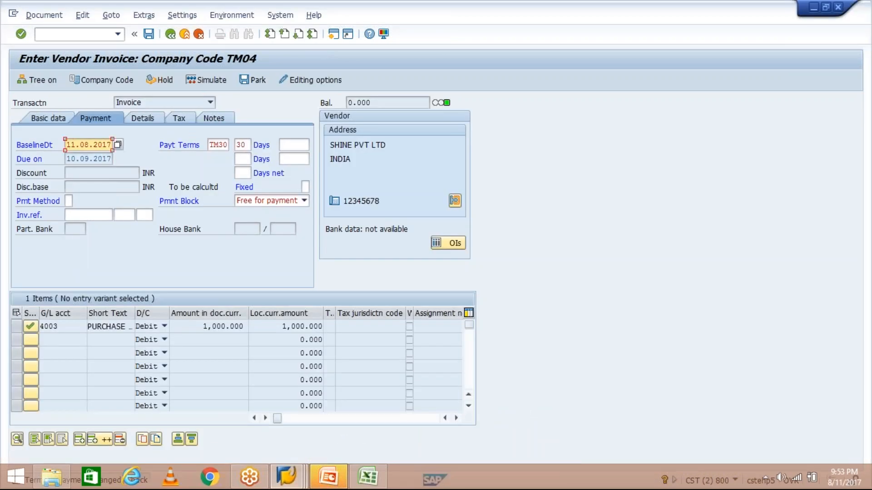
left_click_drag(66, 145, 114, 144)
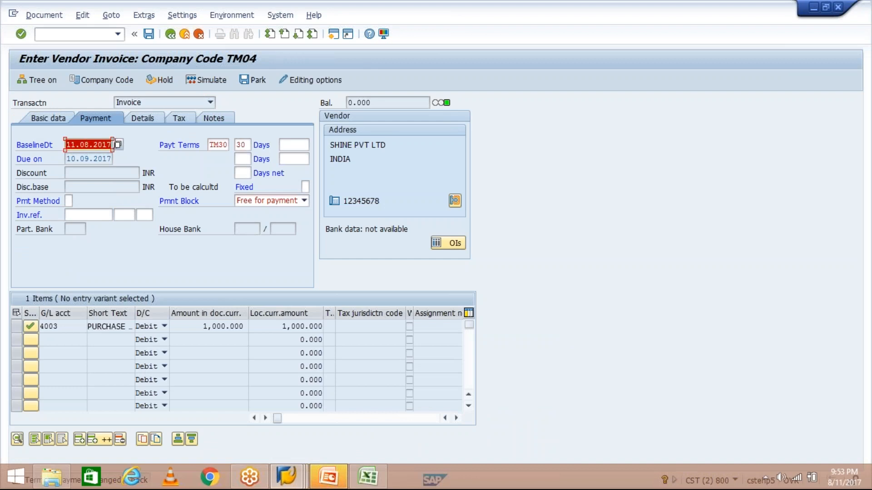
left_click(49, 118)
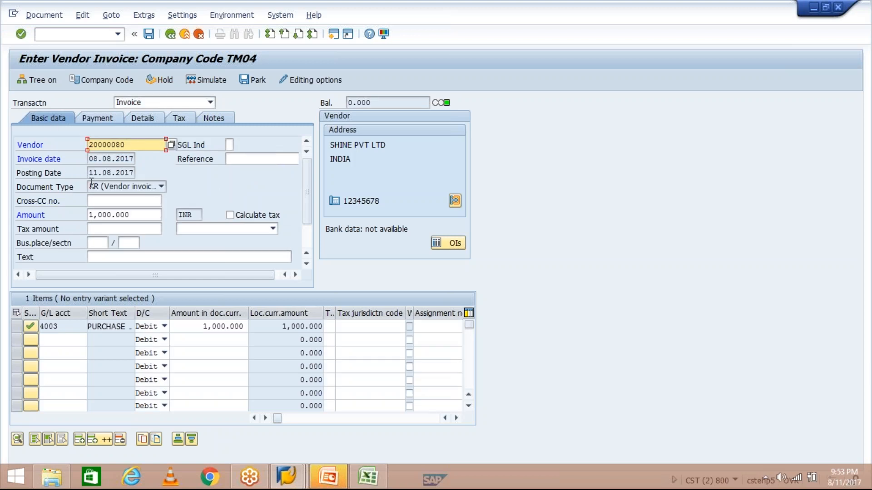
double_click(89, 173)
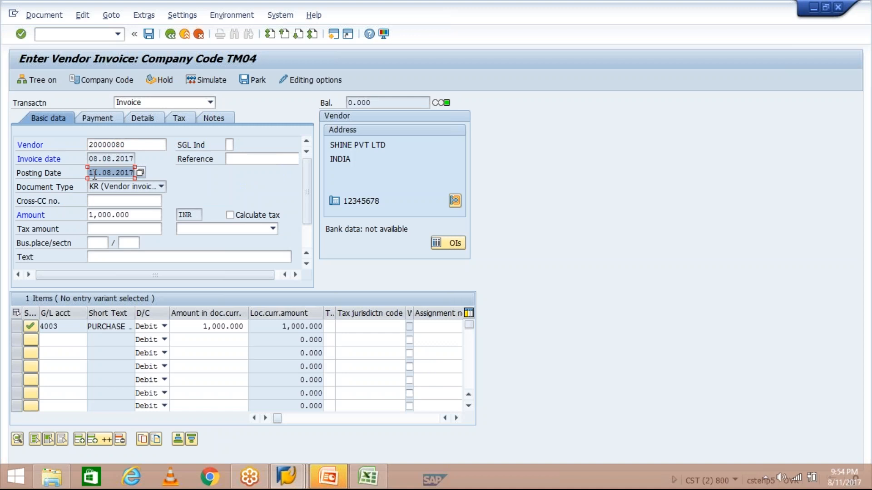
- Check the payment terms key in the invoice's payment data and switch to the TM30 payment terms definition
left_click(98, 121)
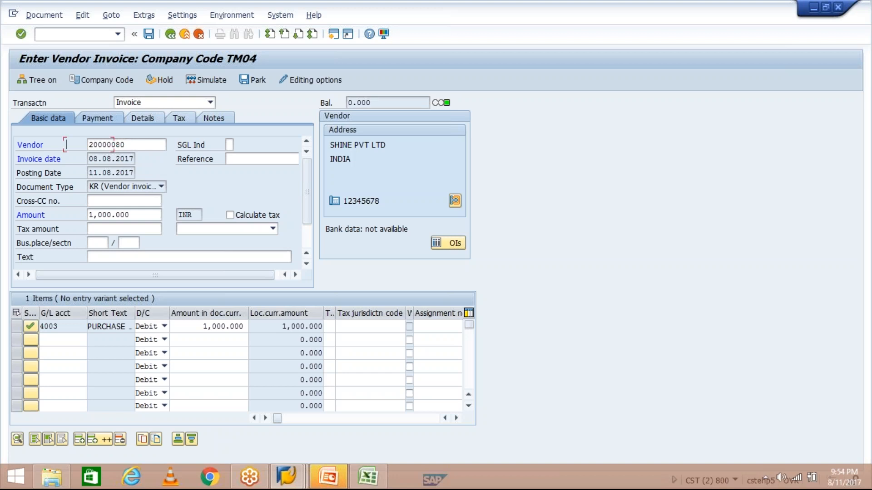
left_click(228, 144)
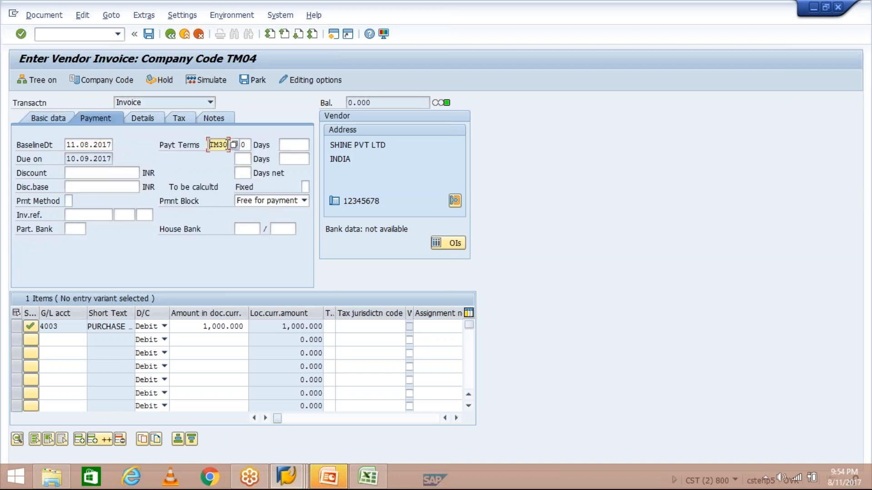
double_click(227, 144)
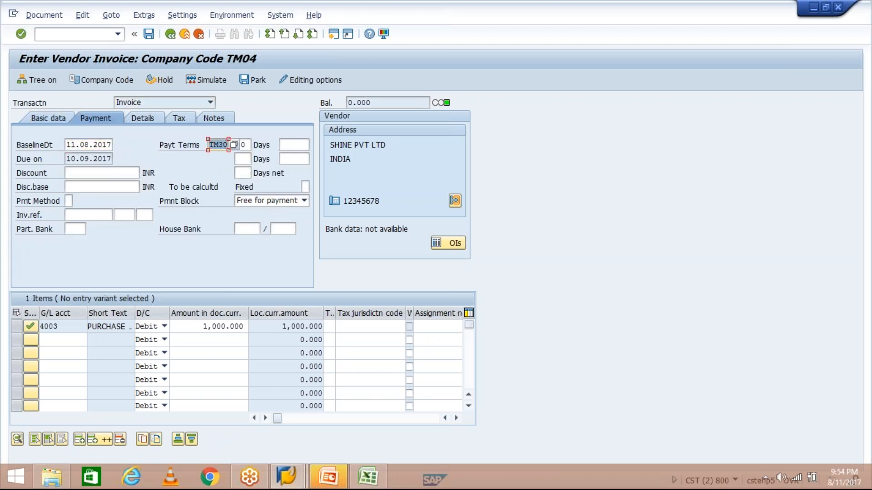
left_click(296, 469)
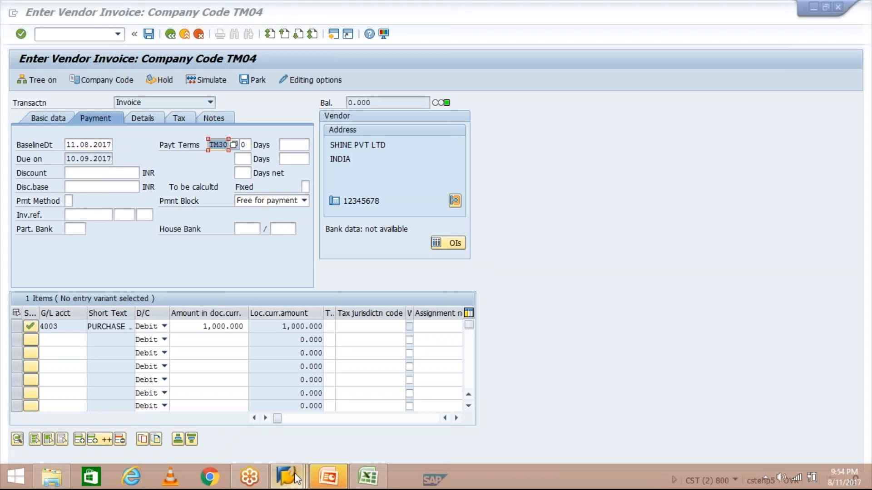
left_click(273, 409)
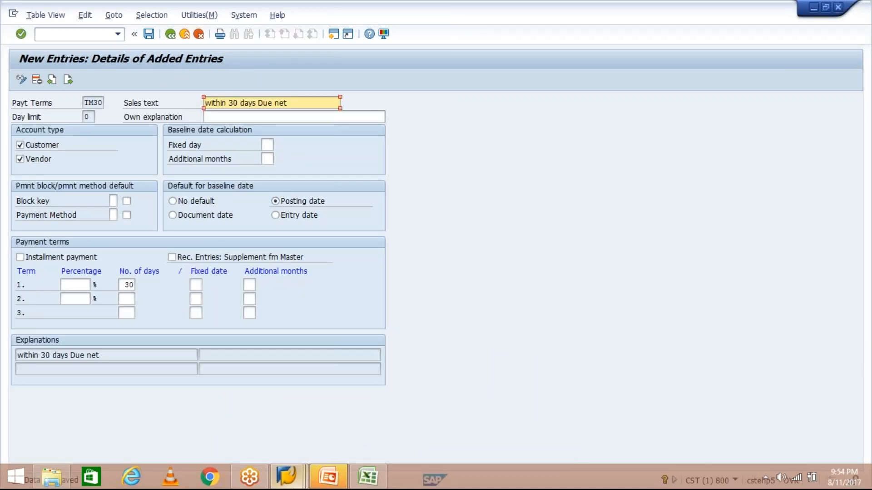
- Check the baseline date, payment term days and due date in the vendor invoice's payment data, and simulate and post the invoice
left_click(287, 476)
left_click(372, 414)
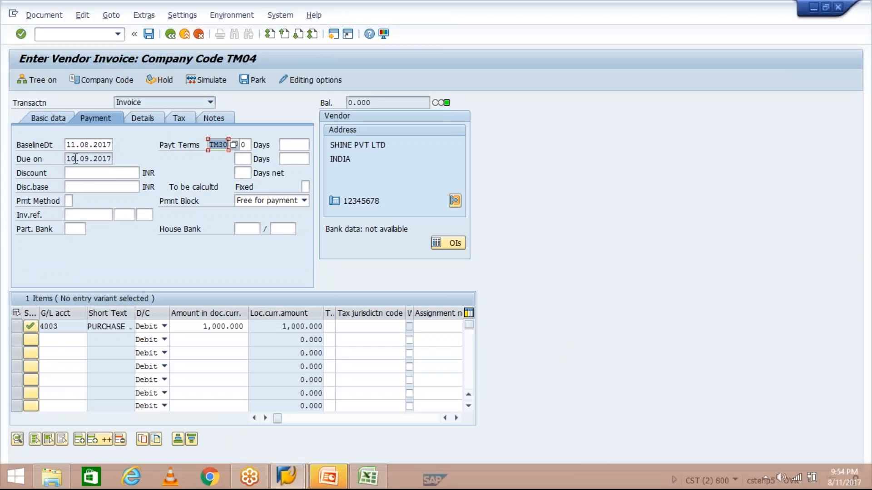
left_click_drag(70, 146, 114, 146)
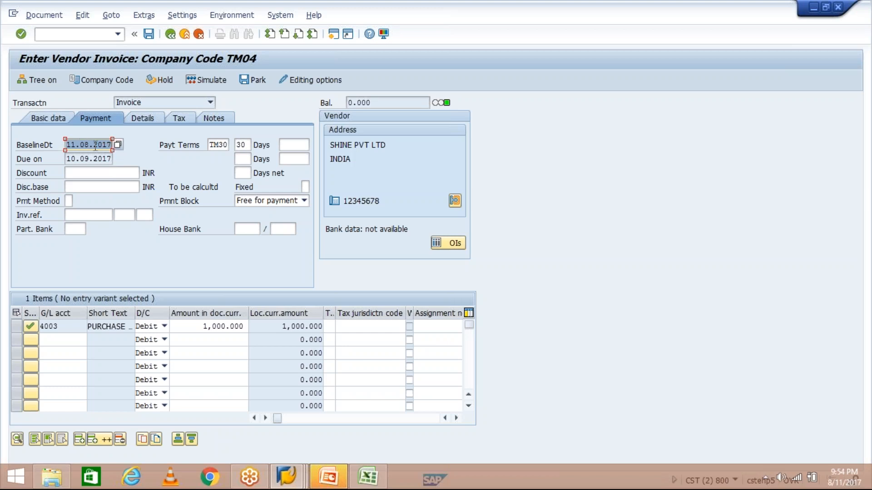
left_click(236, 141)
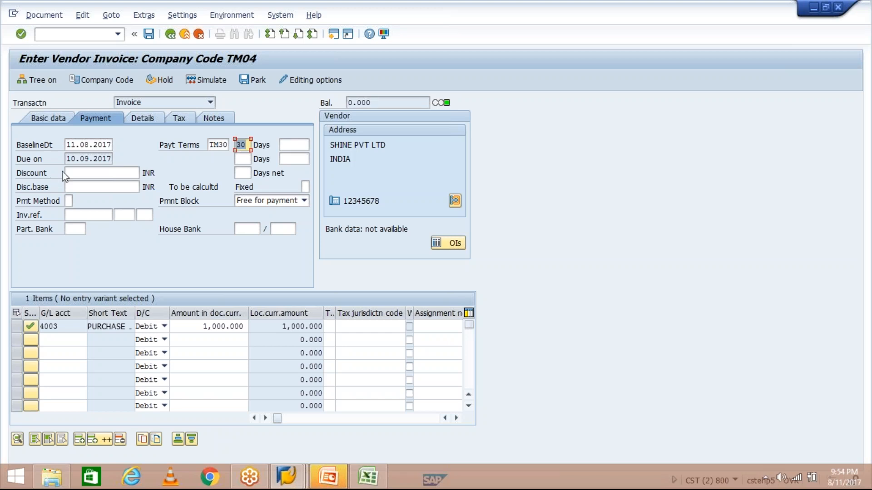
left_click_drag(68, 161, 182, 165)
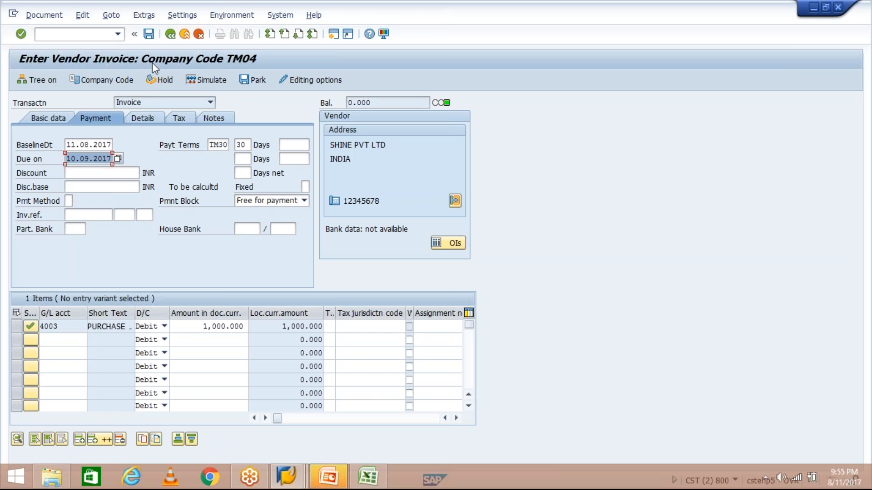
left_click(201, 79)
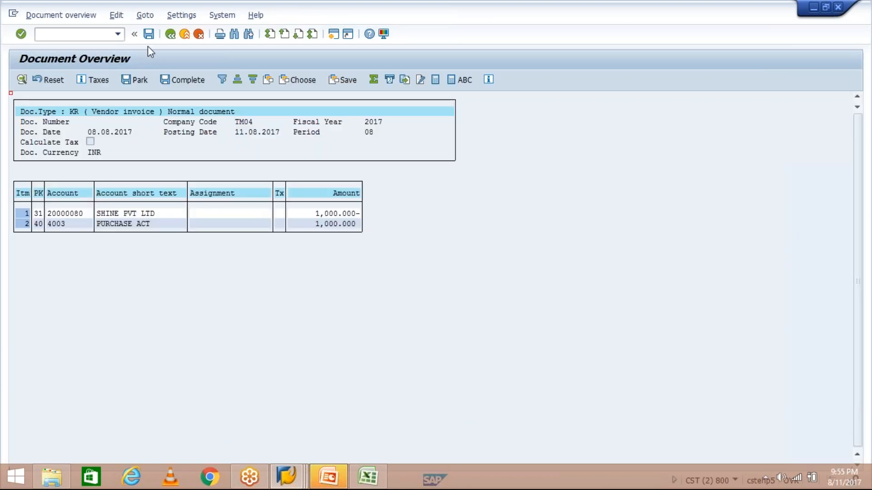
left_click(147, 34)
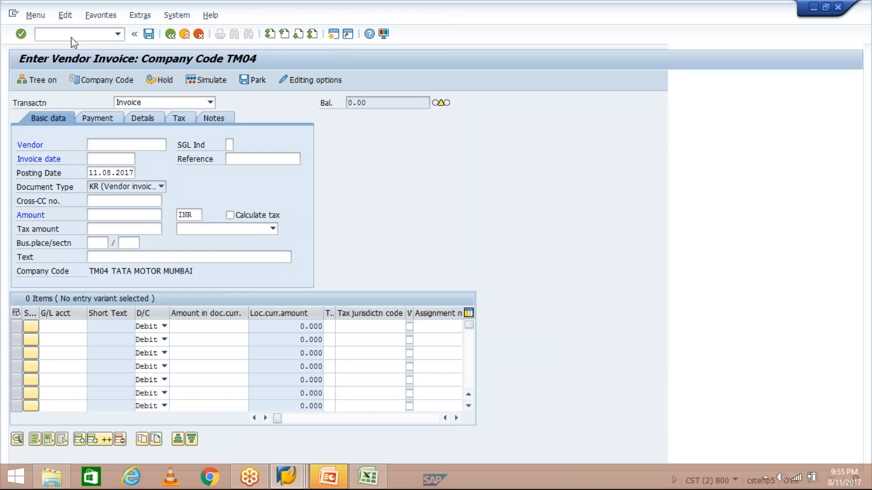
- Run transaction FBL1N to display the open line items of the invoice's vendor in company code TM04
type("FBL")
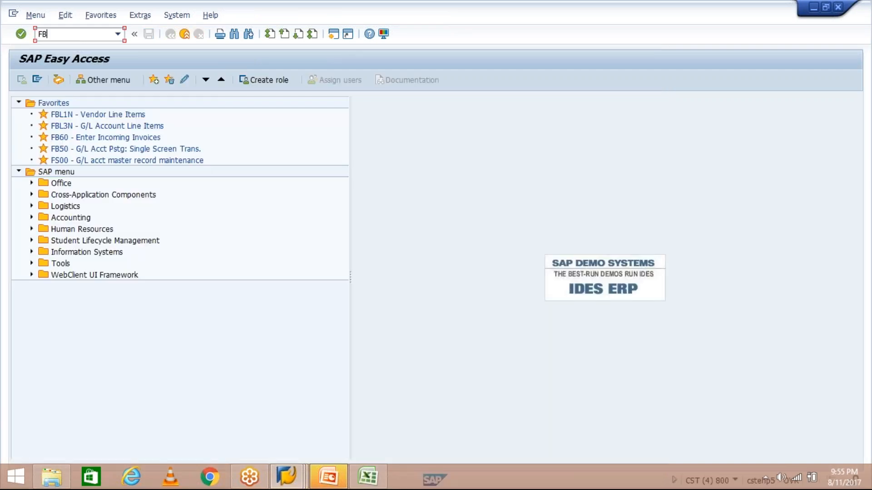
type("1N")
key("Return")
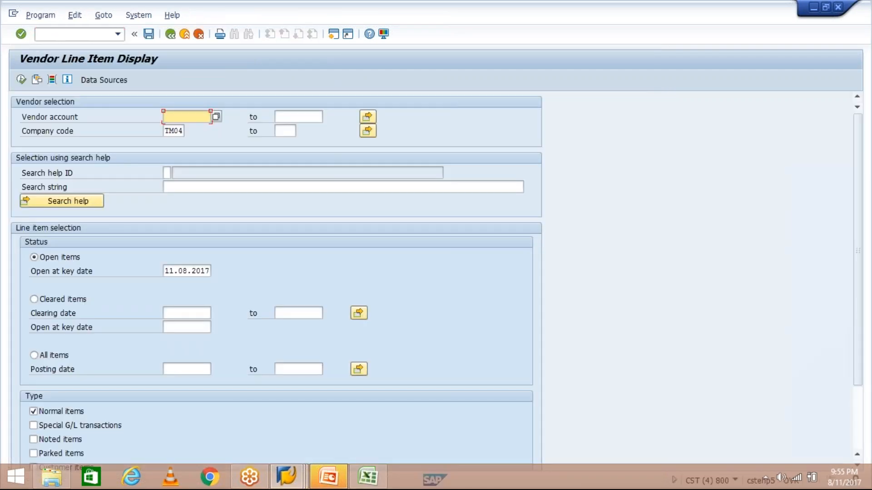
left_click(181, 117)
left_click(178, 130)
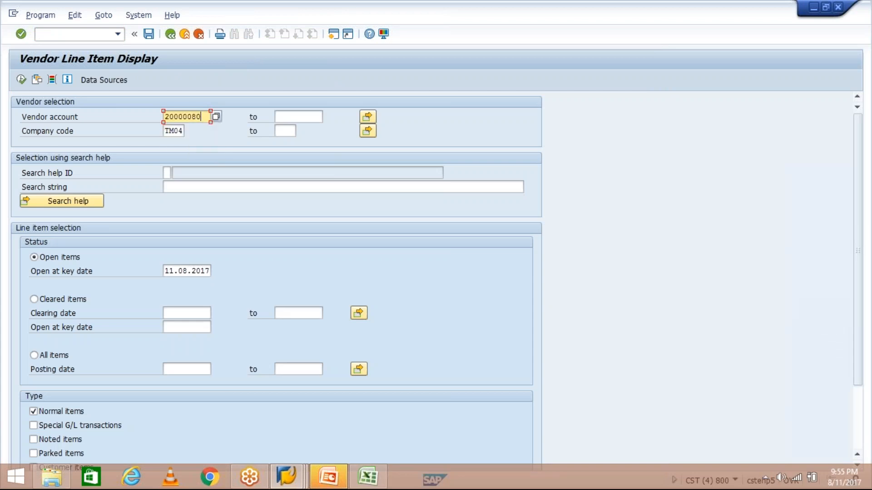
left_click(21, 80)
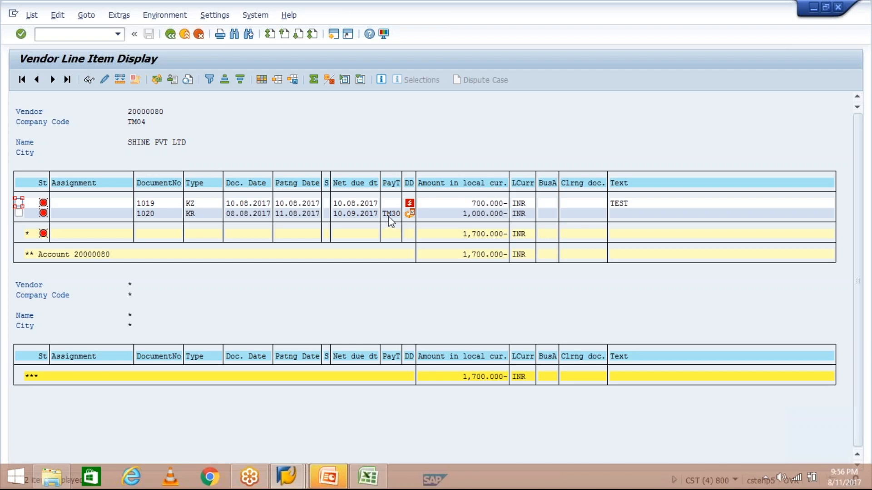
- Compare the posting dates, net due dates and payment terms of the vendor's KZ and KR line items
left_click(460, 213)
mouse_move(413, 217)
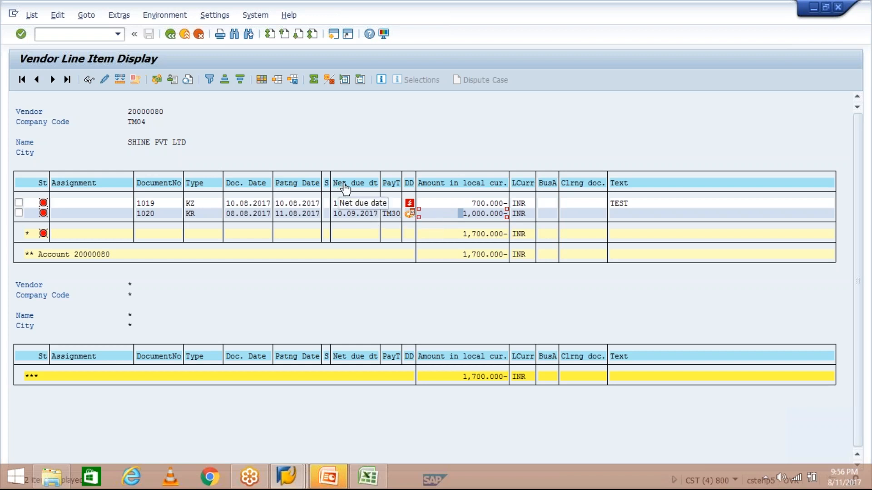
left_click(335, 217)
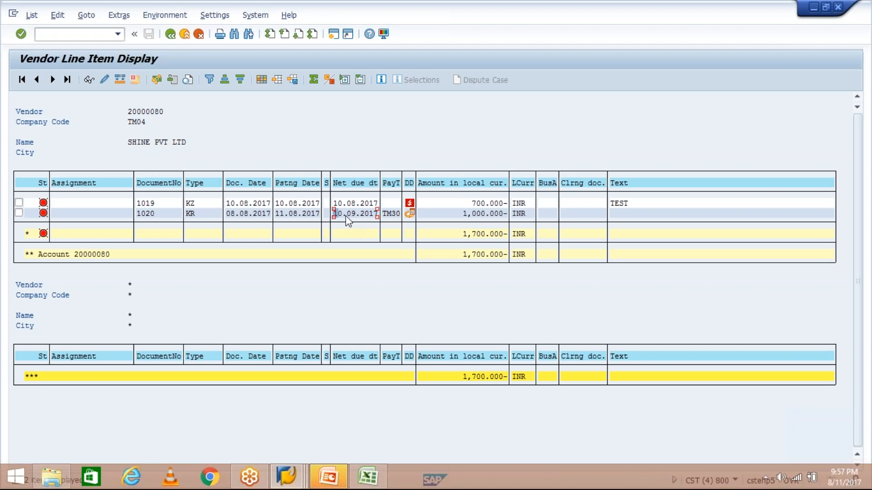
left_click(456, 216)
left_click(344, 214)
left_click(276, 204)
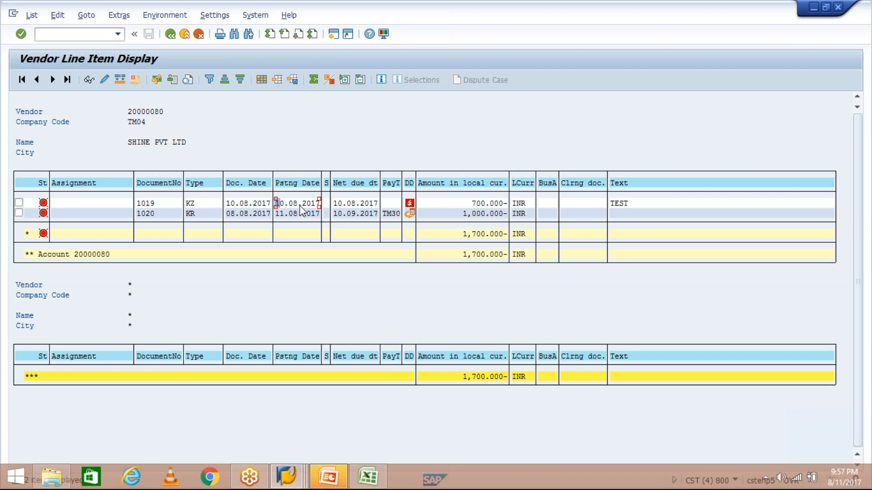
left_click(373, 204)
left_click(395, 203)
- Switch to the TM30 payment terms definition and set its first term to 60 days
left_click(292, 478)
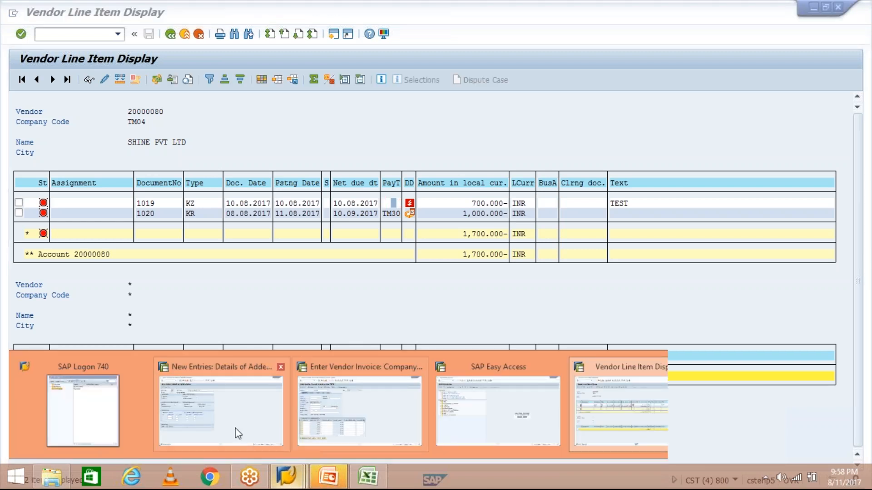
left_click(235, 428)
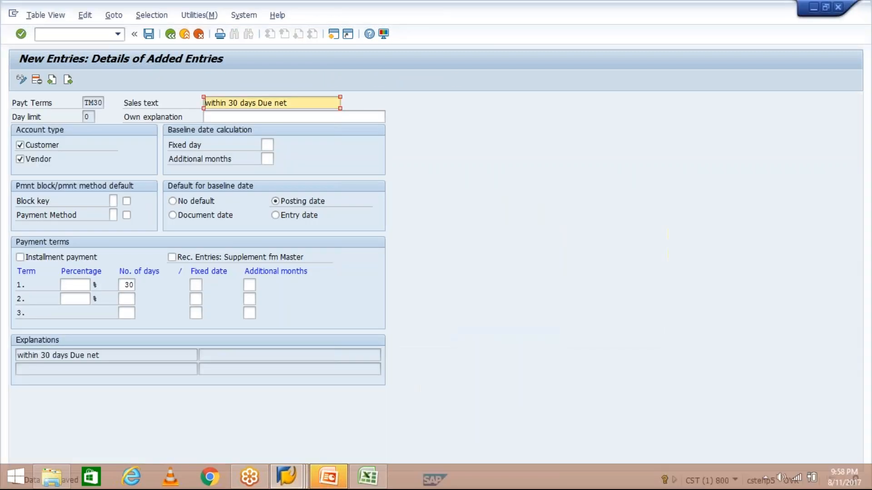
left_click(126, 285)
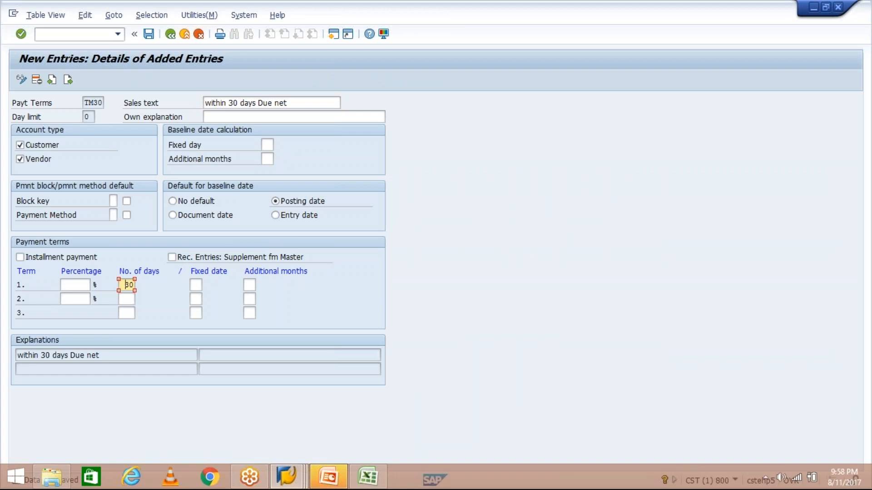
type("6")
key("Return")
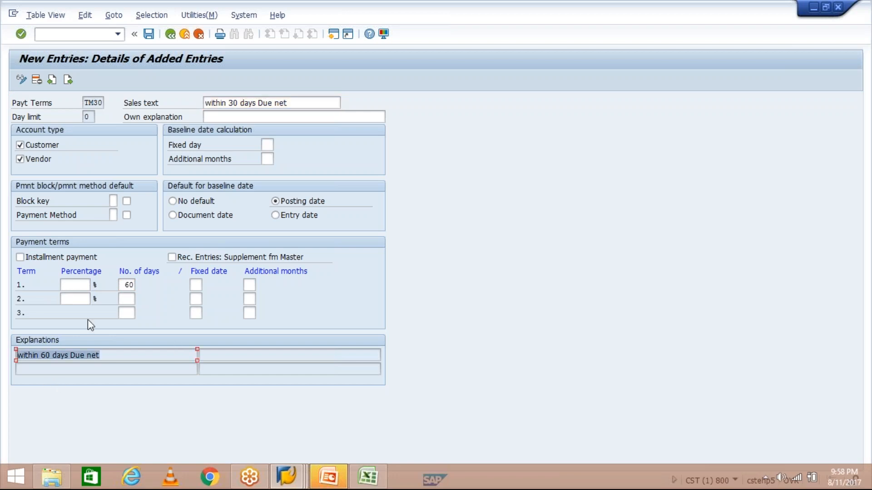
- Set the first term of TM30 back to 30 days
left_click(126, 285)
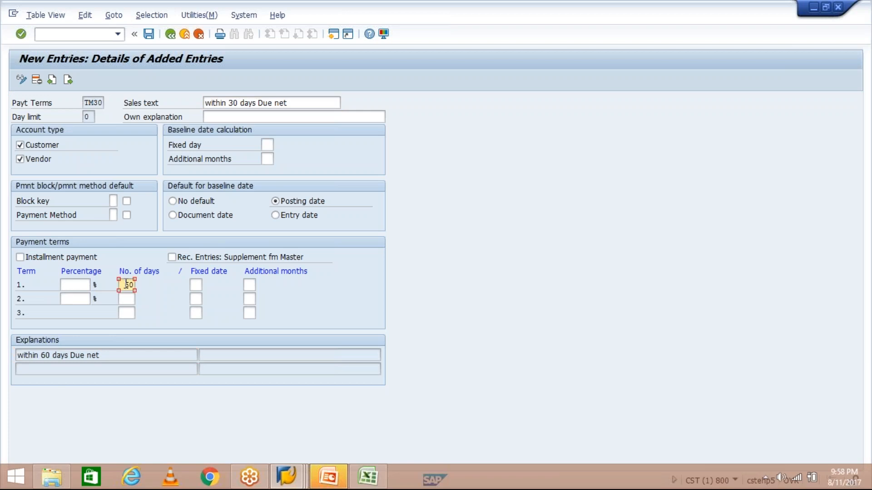
key("Delete")
type("3")
key("Return")
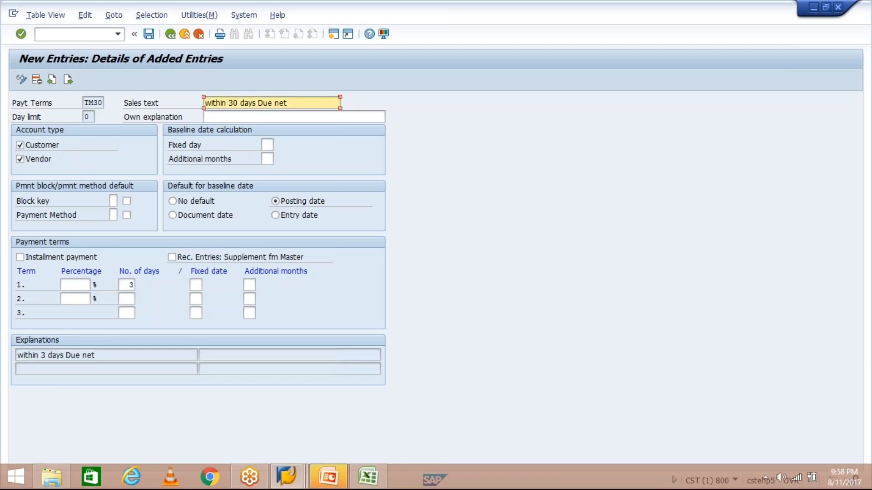
type("0")
key("Return")
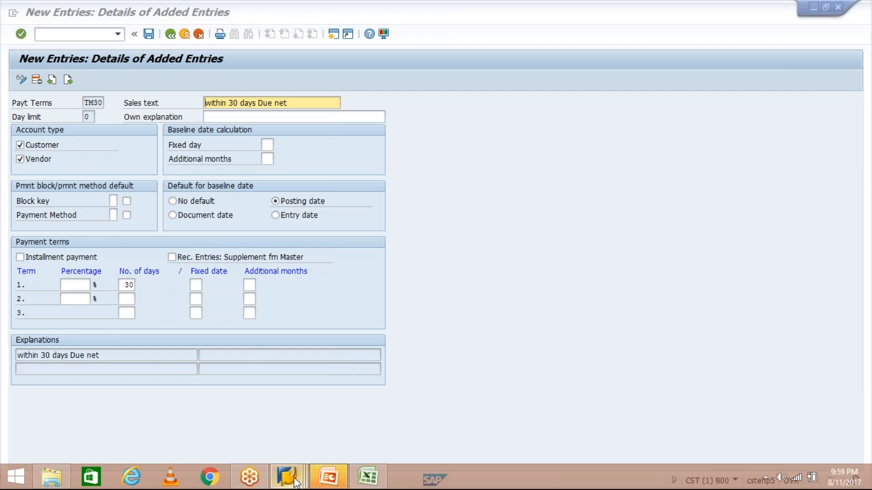
- Return to the vendor line items and examine the payment terms and net due date of the KR invoice
mouse_move(295, 480)
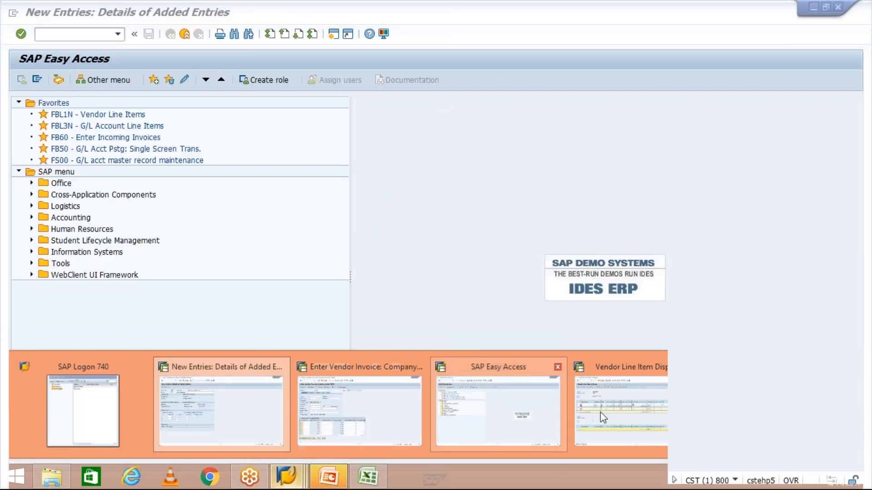
left_click(621, 411)
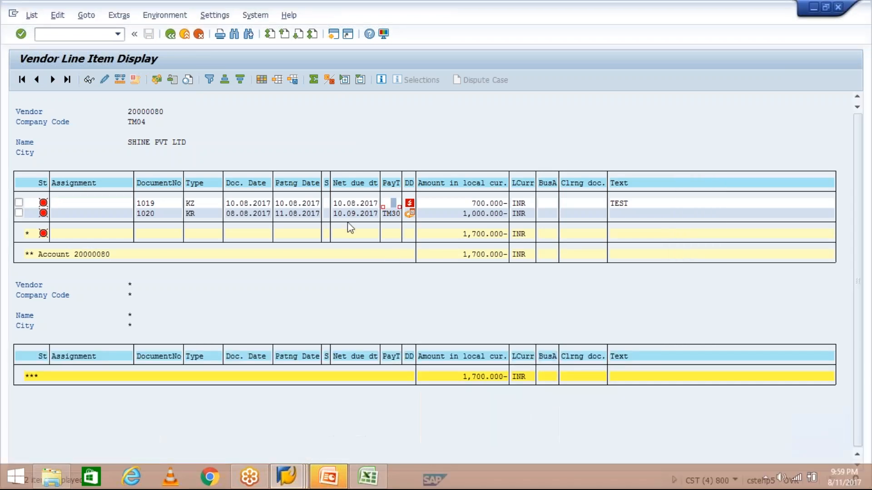
left_click(392, 213)
left_click(334, 216)
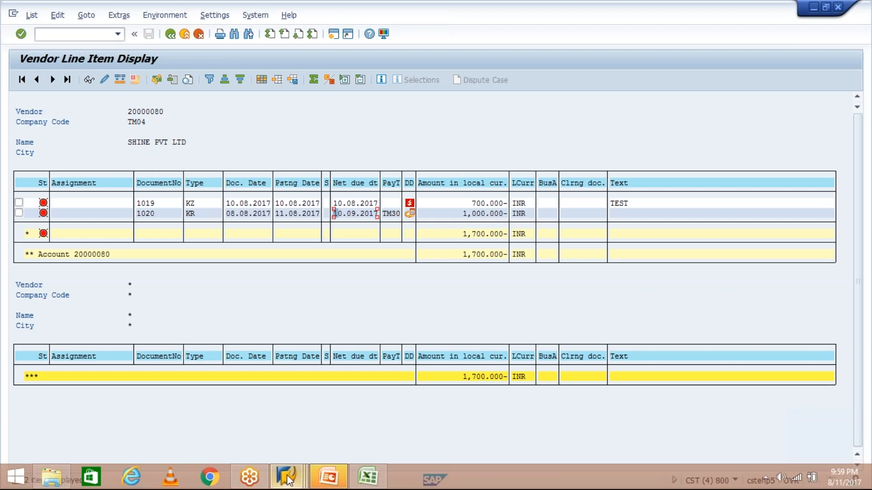
- Start a new vendor invoice with the same vendor and invoice date 08.08.2017, and check the payment terms in its payment data
mouse_move(287, 478)
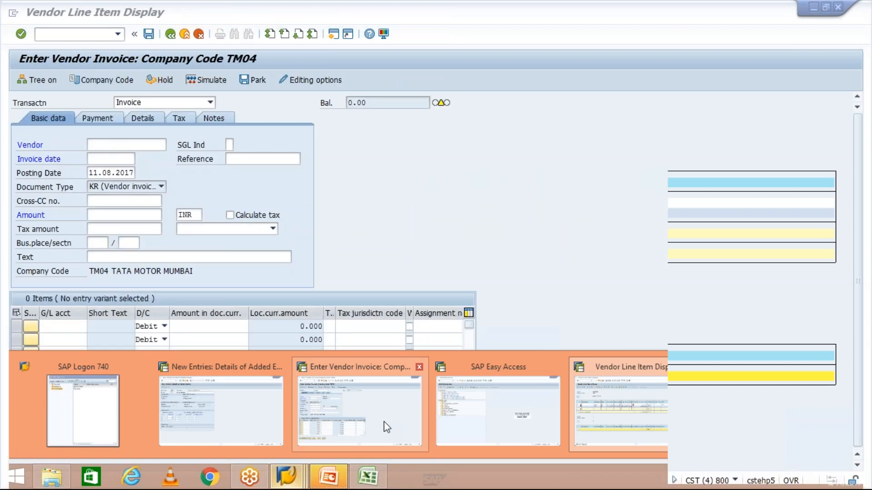
left_click(382, 423)
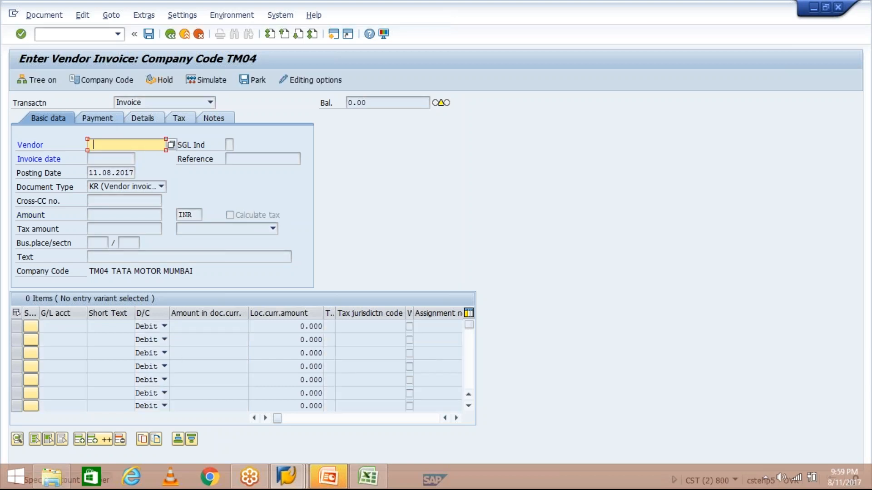
type("2")
key("Down")
key("Return")
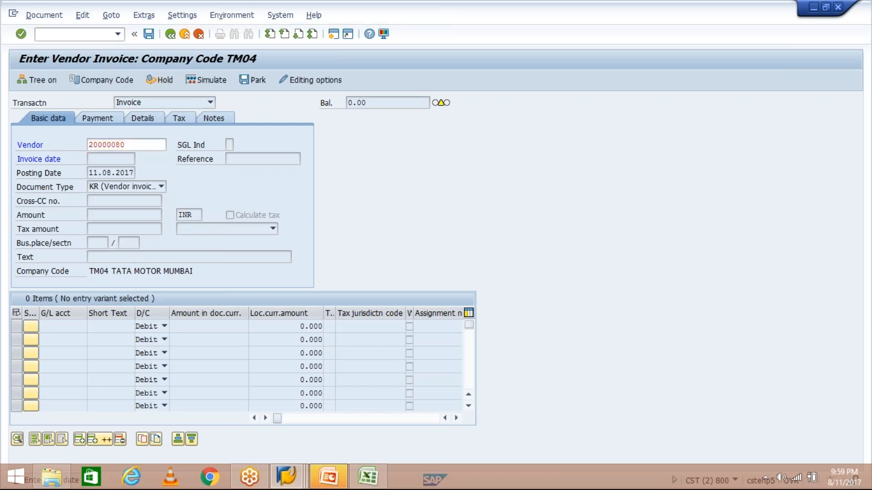
left_click(111, 159)
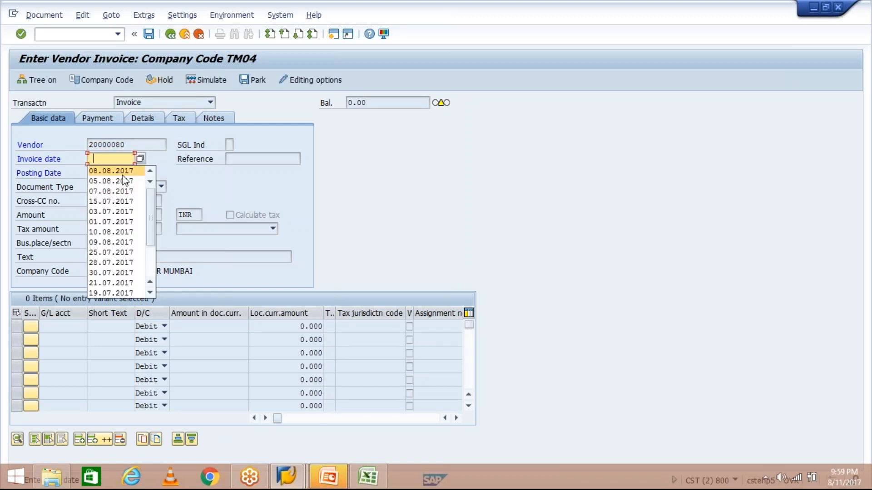
key("Return")
key("Return")
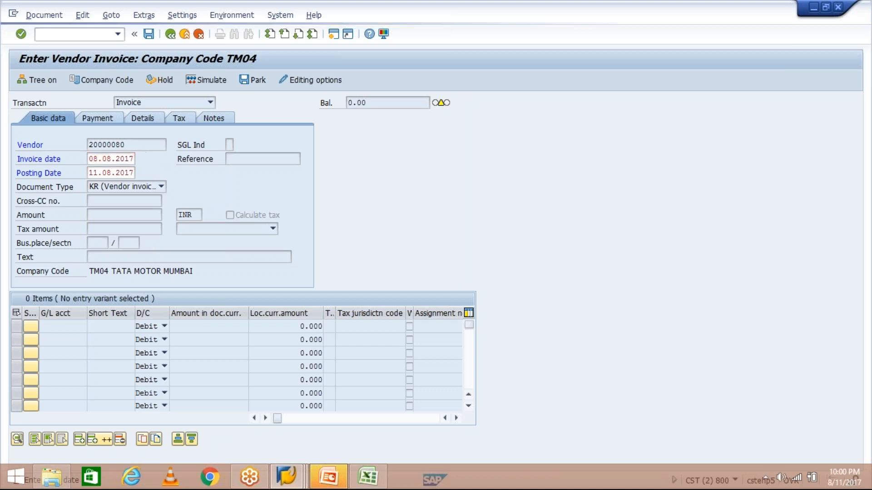
left_click(100, 116)
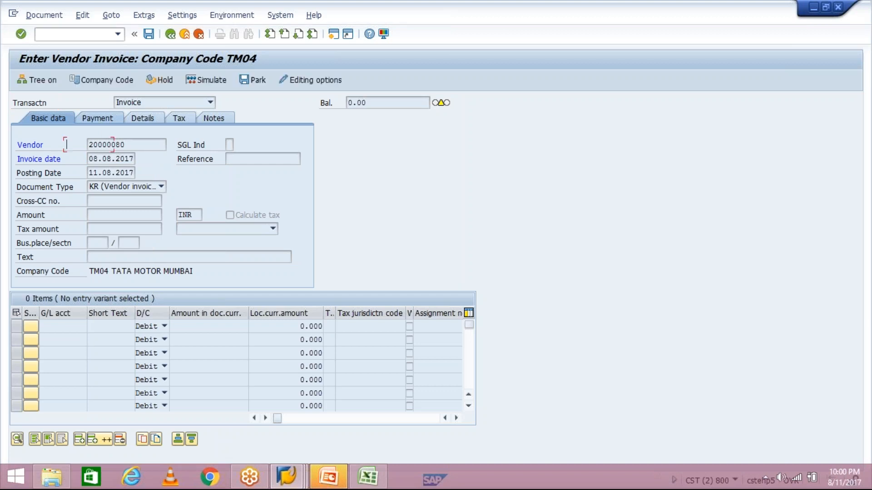
left_click(225, 145)
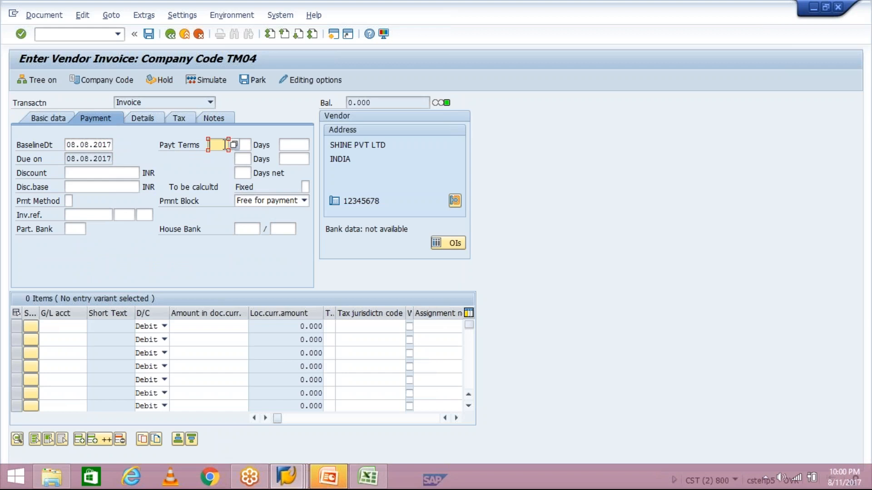
- Copy the vendor number from the invoice's basic data and open transaction XK02 in a new session
left_click(50, 118)
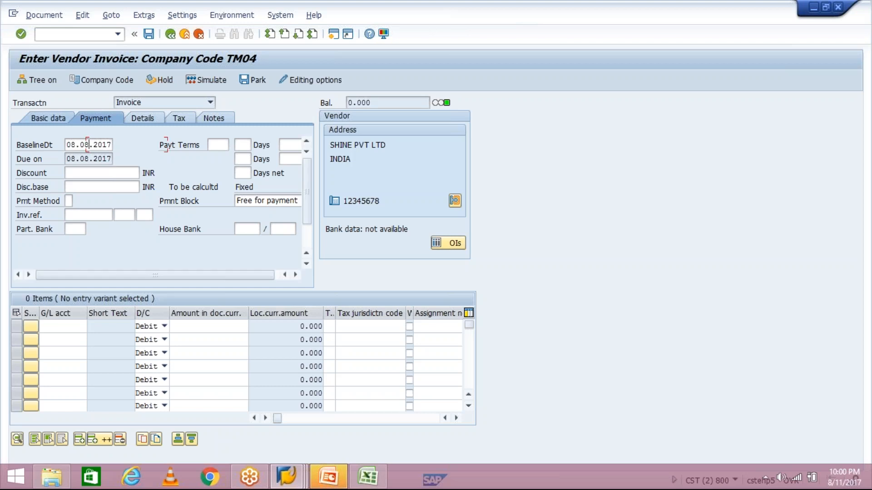
left_click_drag(123, 145, 83, 146)
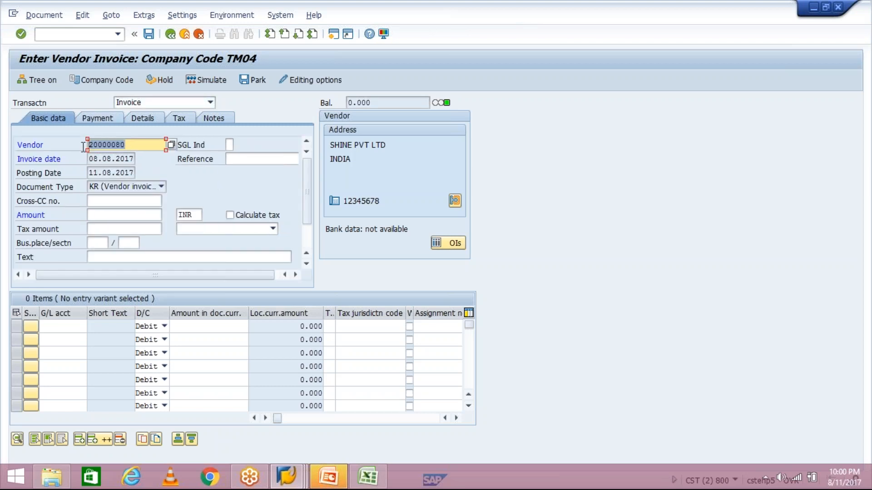
key("ctrl+c")
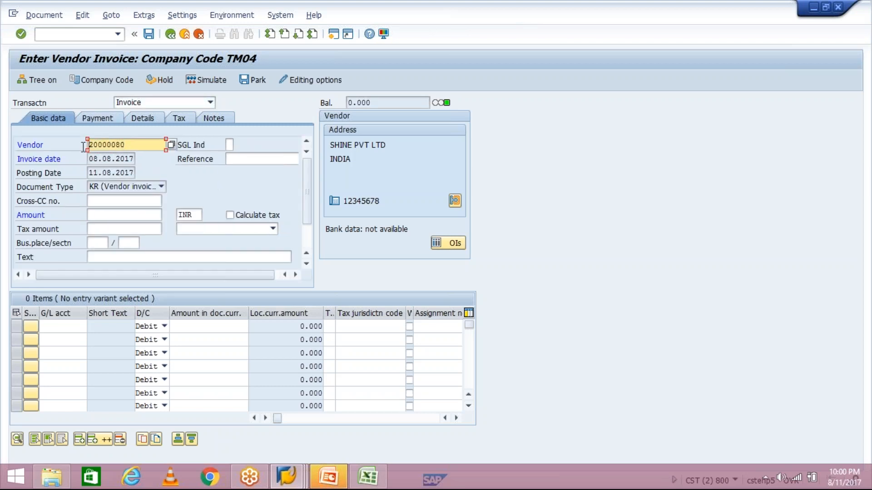
left_click(334, 35)
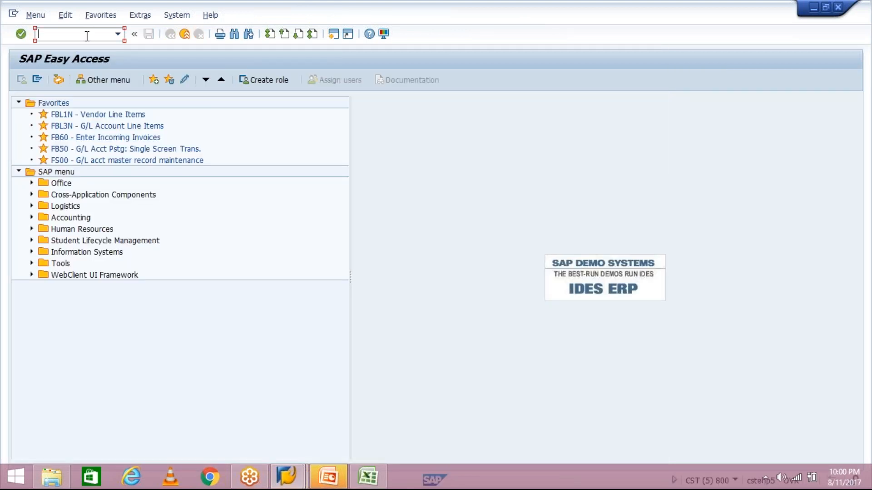
type("XK02")
key("Return")
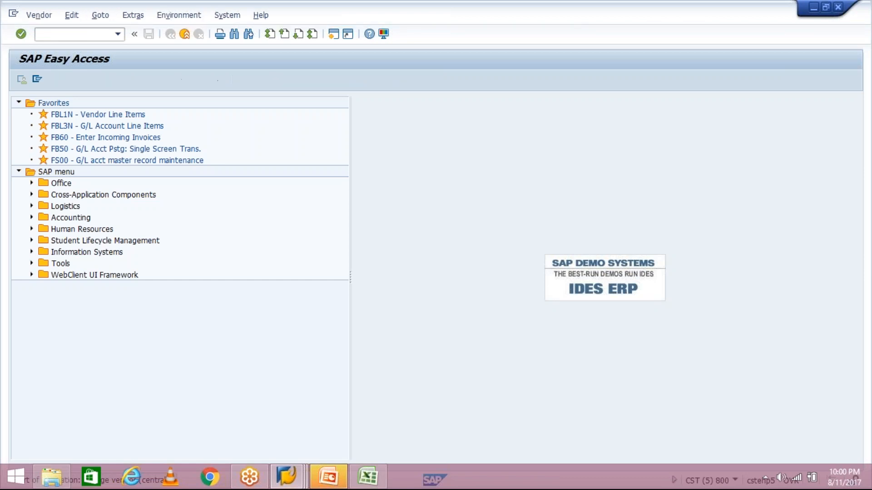
- Set the payment terms in the vendor's company code payment transactions for TM04 to TM30 and save the vendor
left_click(52, 272)
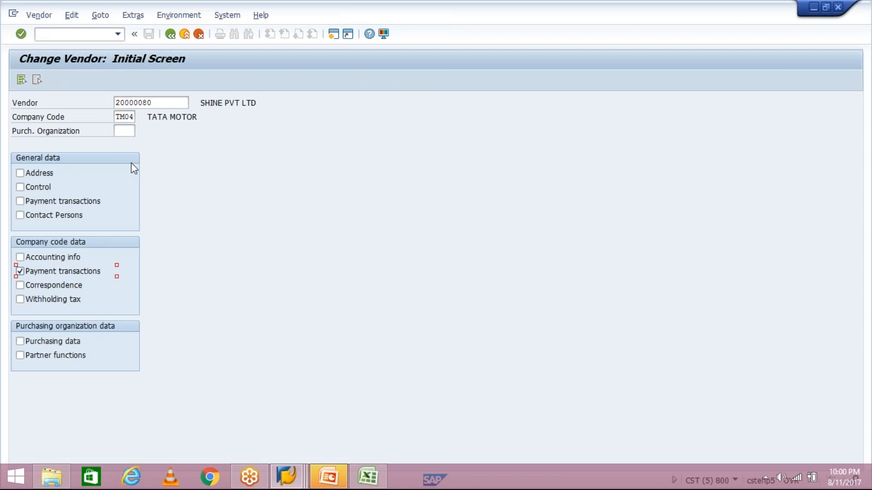
key("Return")
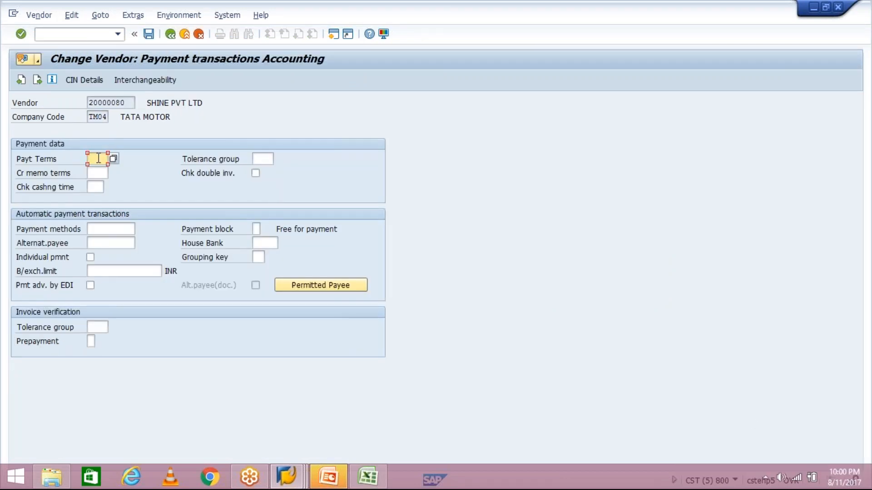
type("2000")
key("BackSpace")
key("BackSpace")
key("BackSpace")
key("BackSpace")
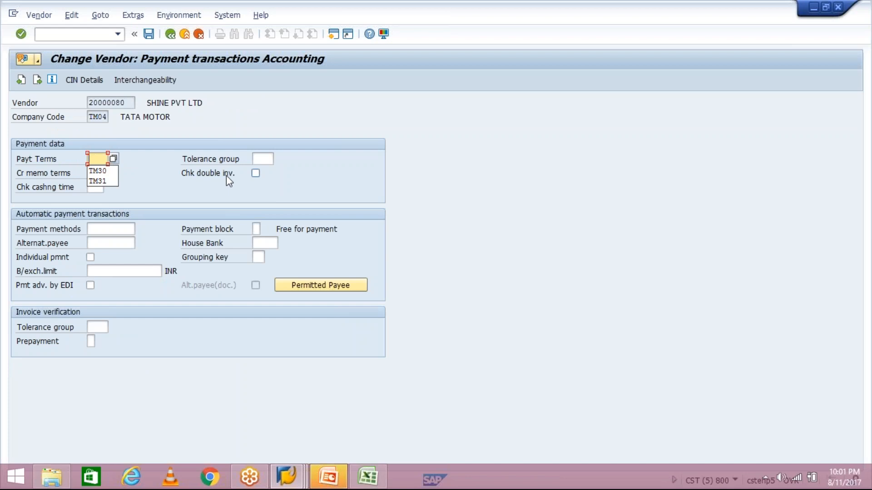
key("Down")
key("Return")
key("Return")
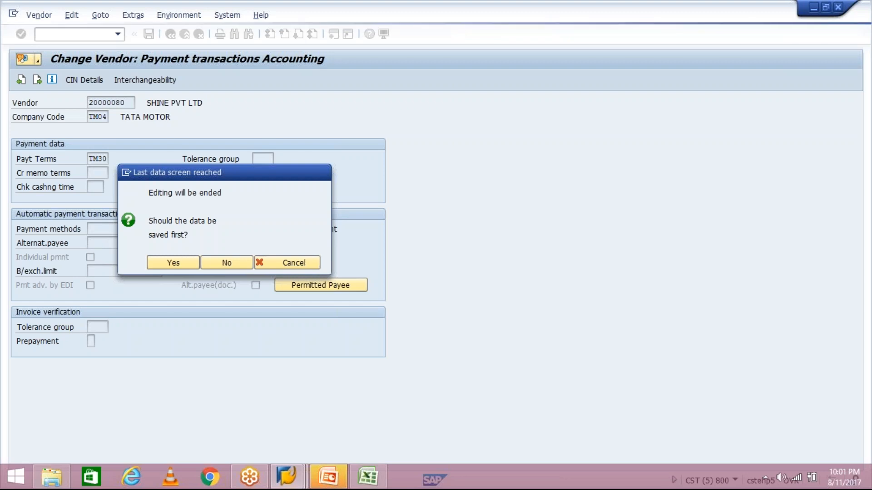
key("Return")
- Return to the vendor invoice session and restart transaction FB60 to discard the current entries
left_click(282, 474)
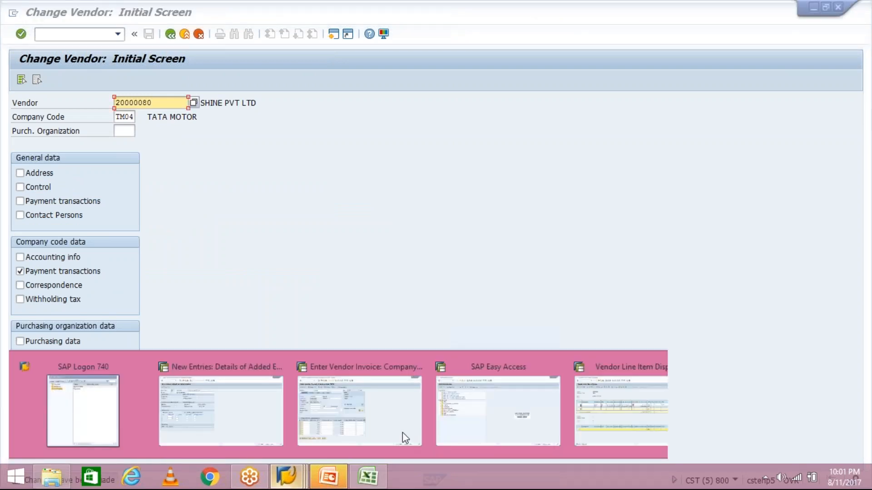
left_click(402, 432)
left_click(151, 168)
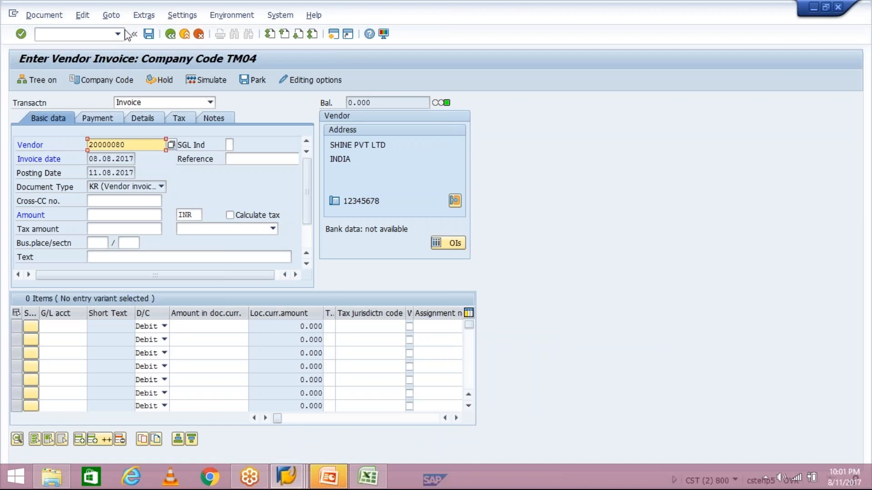
left_click(117, 34)
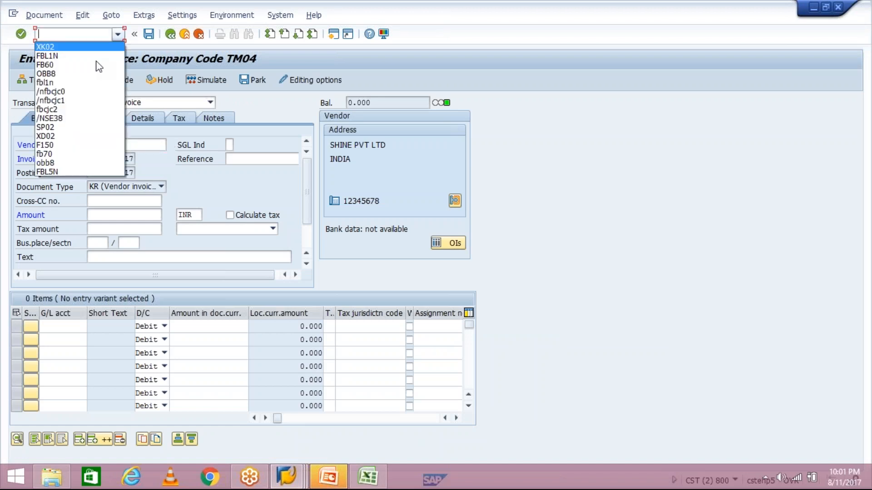
left_click(91, 66)
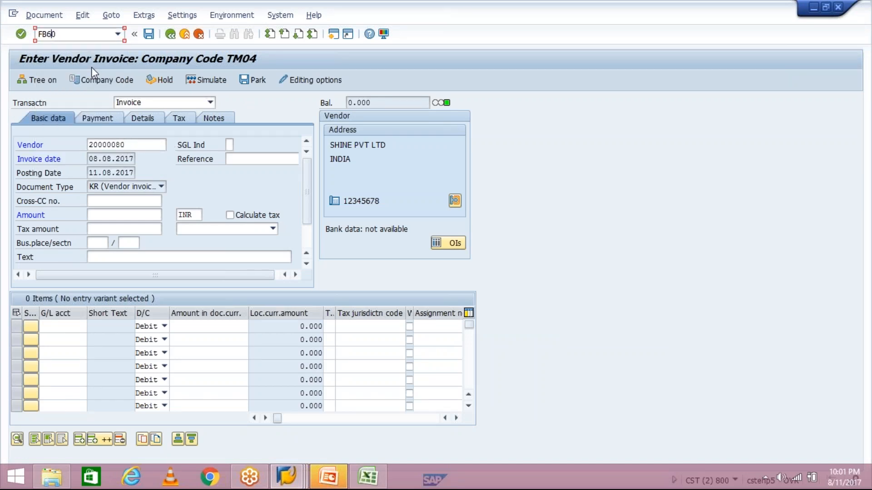
type("/N")
key("Return")
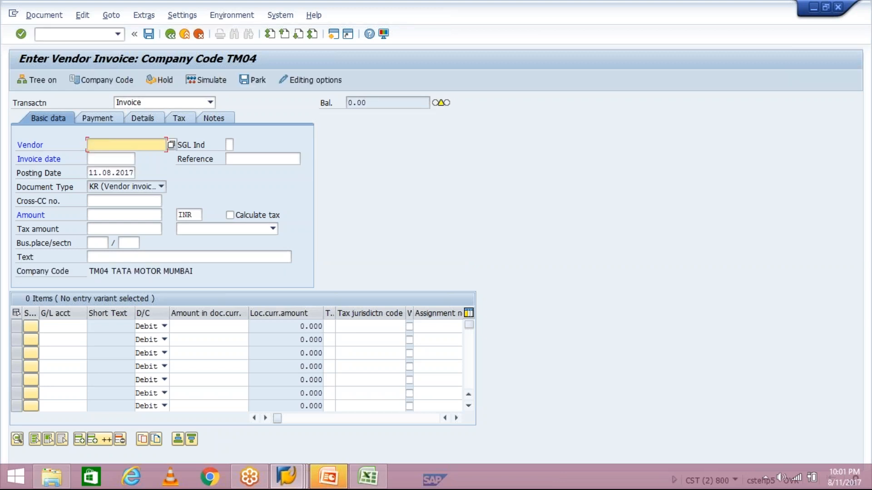
- Enter the same vendor and the invoice date 08.08.2017 in the new invoice's basic data
key("Down")
key("Down")
key("Return")
type("``")
key("BackSpace")
key("BackSpace")
key("Tab")
key("Tab")
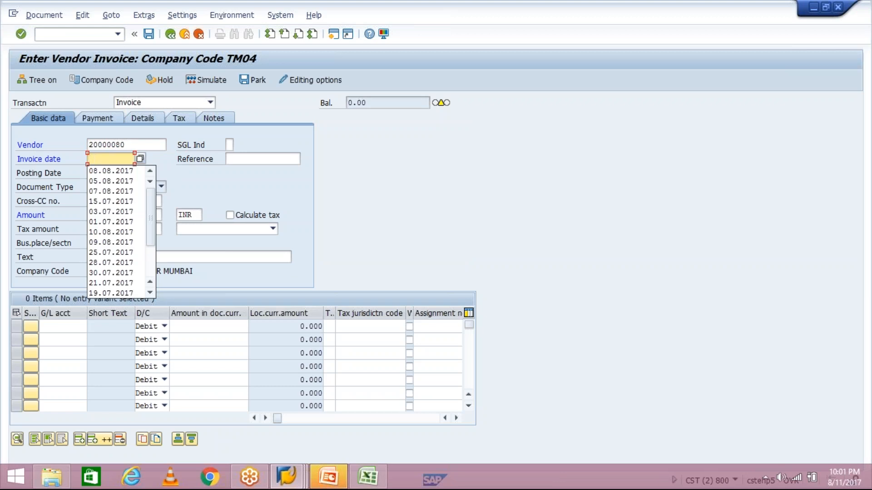
key("Down")
key("Return")
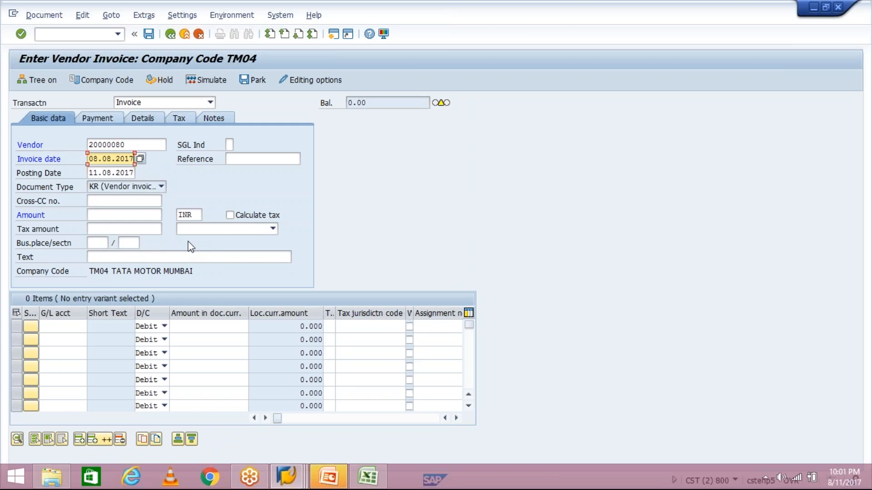
- Check the payment terms, baseline date and due date in the invoice's payment data against its basic data
left_click(107, 123)
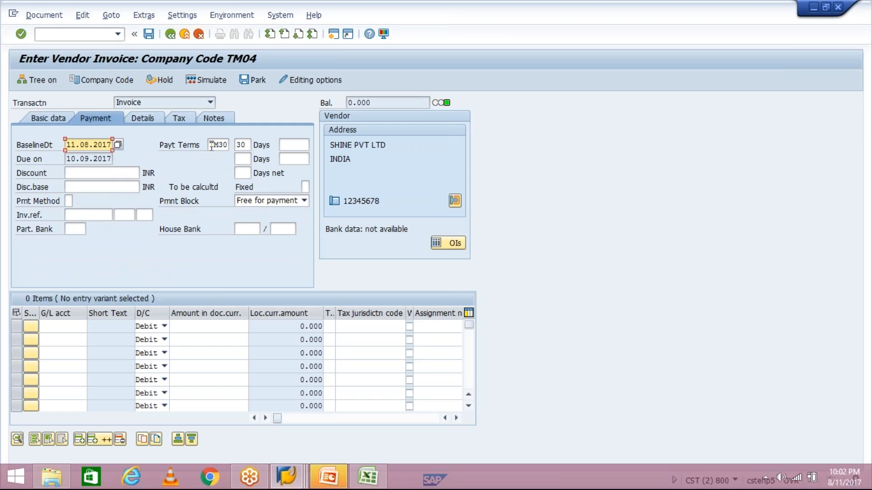
left_click(50, 117)
left_click(48, 118)
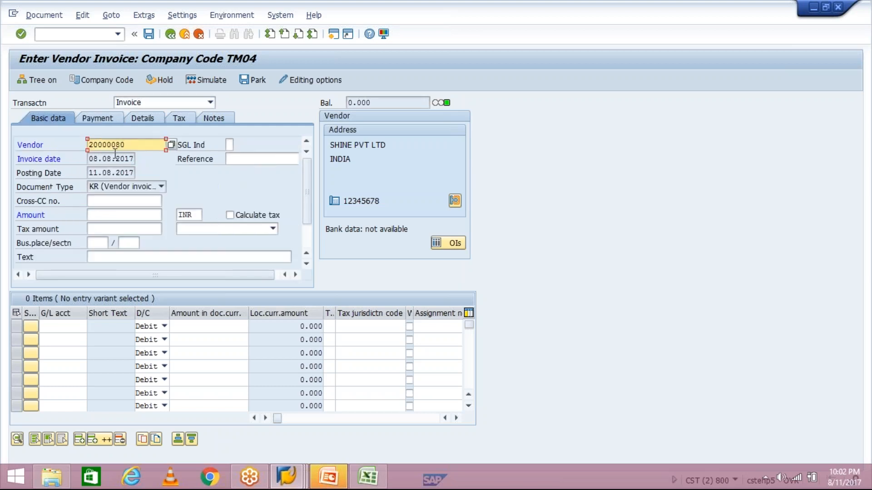
left_click_drag(132, 148, 85, 141)
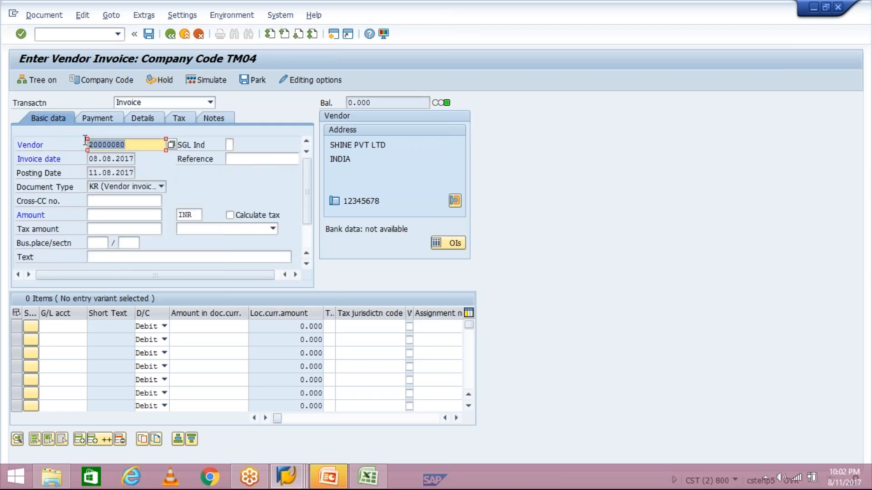
left_click(108, 120)
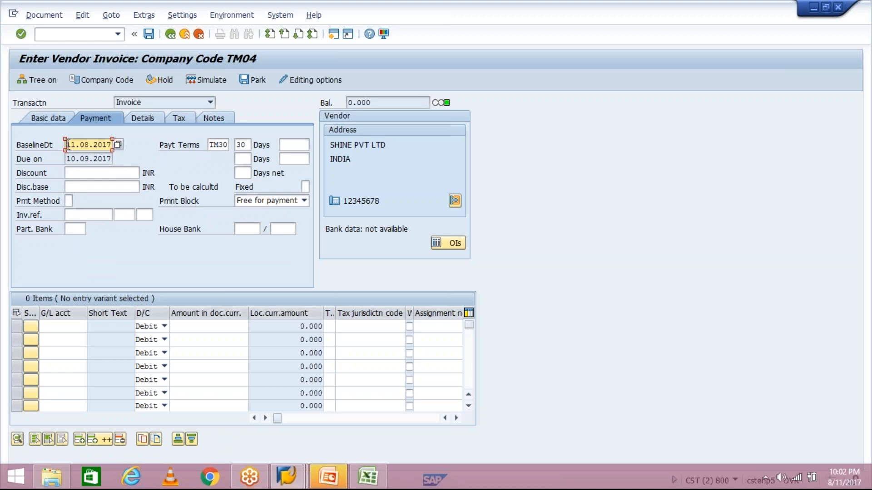
double_click(90, 147)
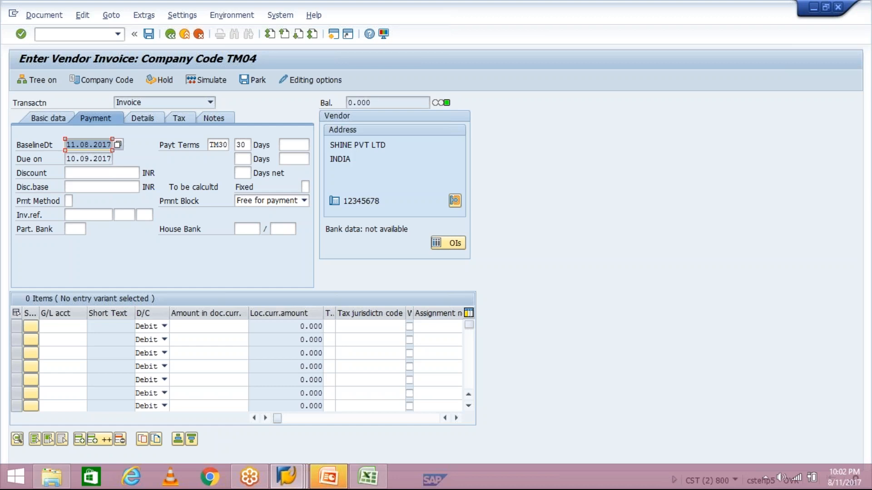
double_click(77, 160)
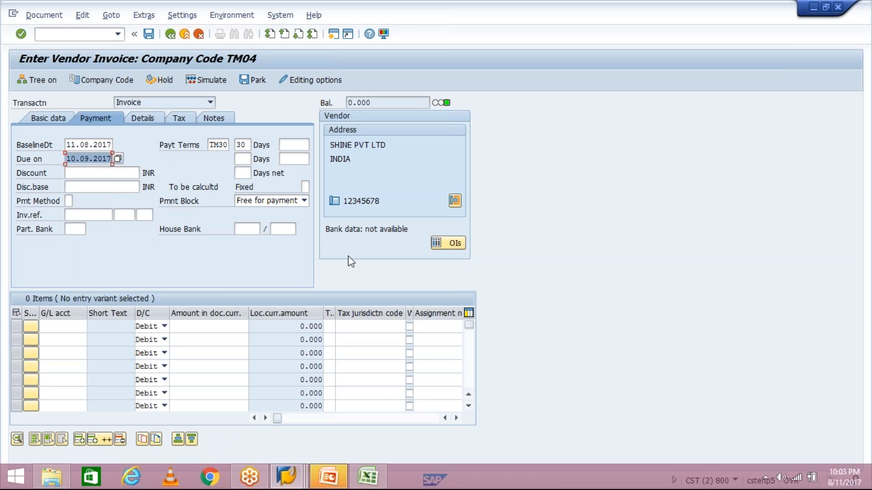
- Review the TM30 payment terms definition and go back to the Change Vendor session
left_click(753, 423)
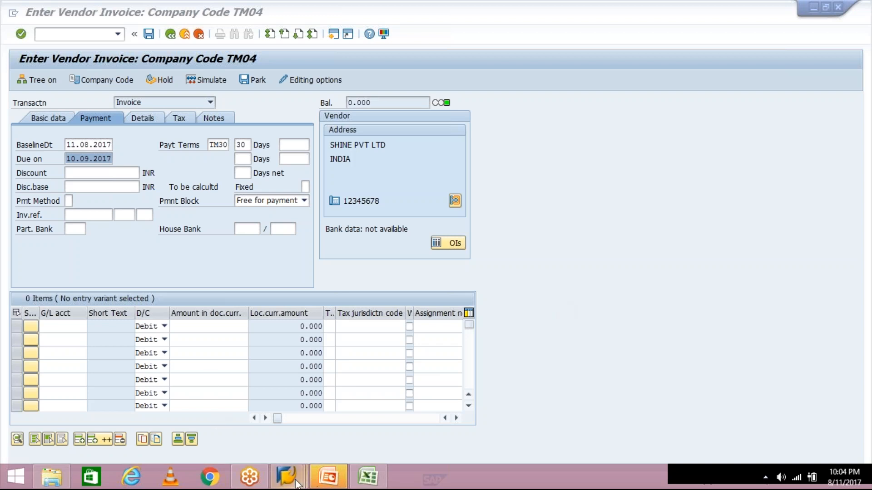
mouse_move(299, 484)
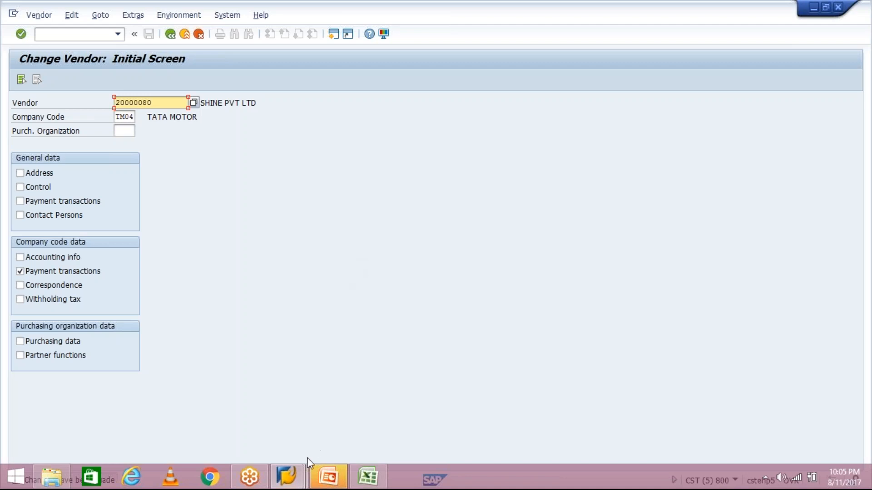
left_click(292, 473)
left_click(241, 422)
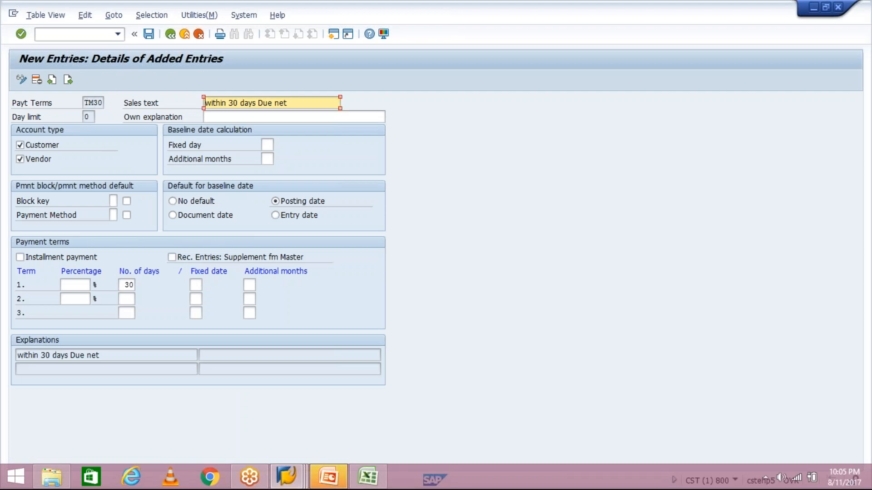
left_click(290, 475)
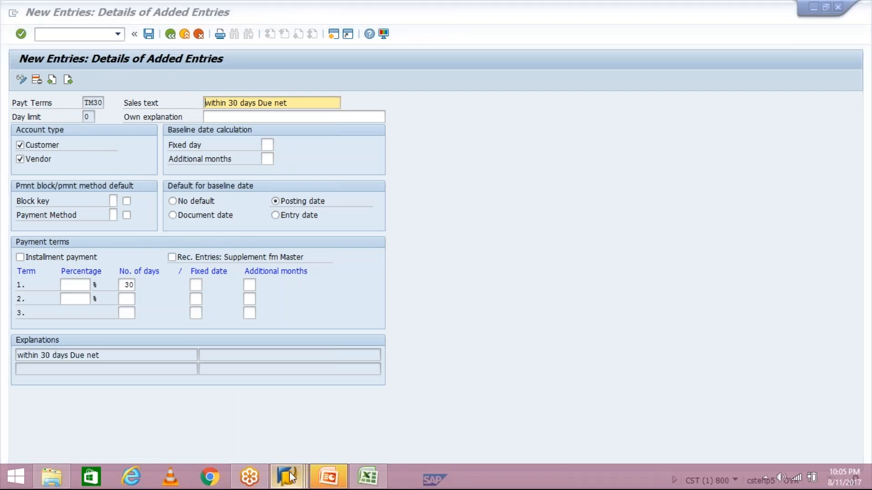
mouse_move(400, 404)
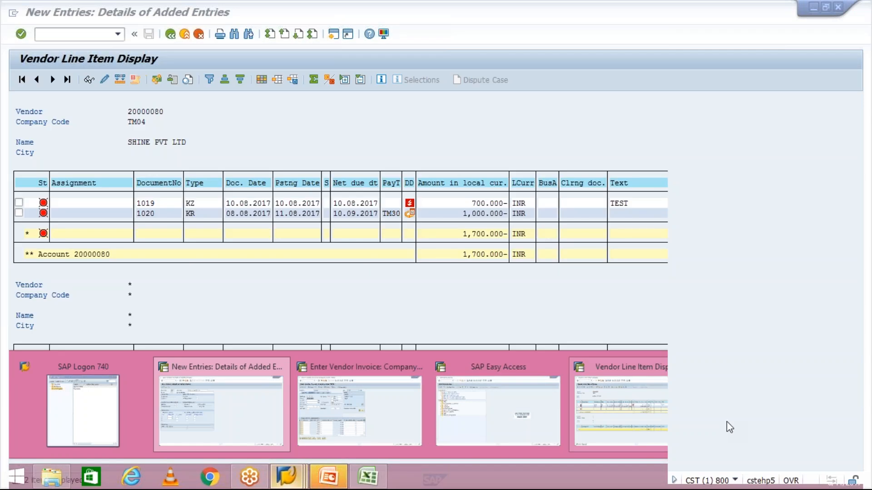
left_click(726, 422)
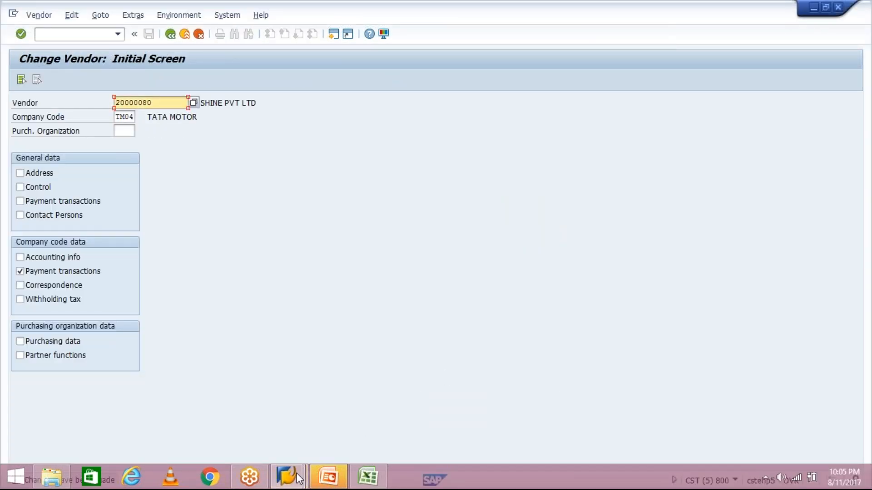
- Return to the vendor invoice and check the payment terms field in its payment data
mouse_move(375, 413)
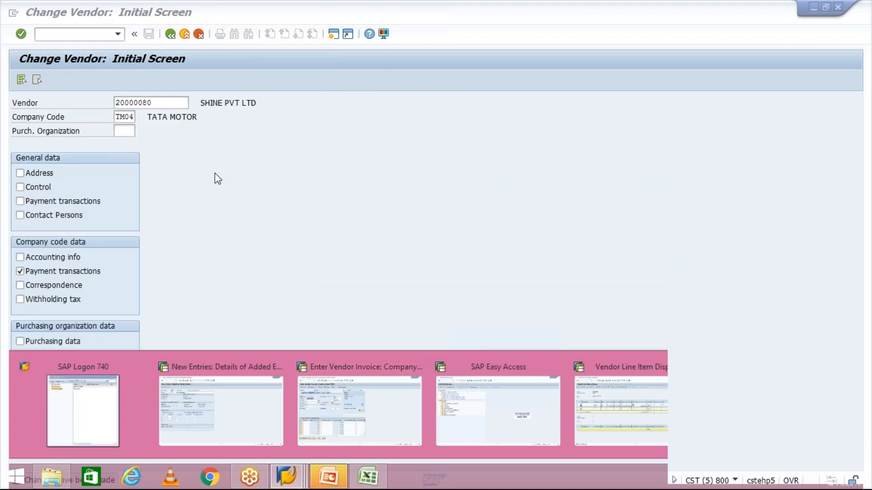
left_click(367, 401)
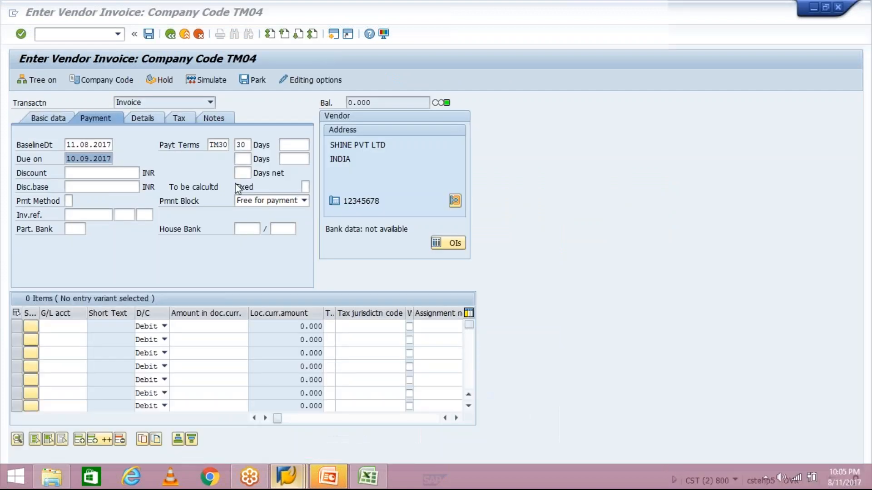
left_click(213, 145)
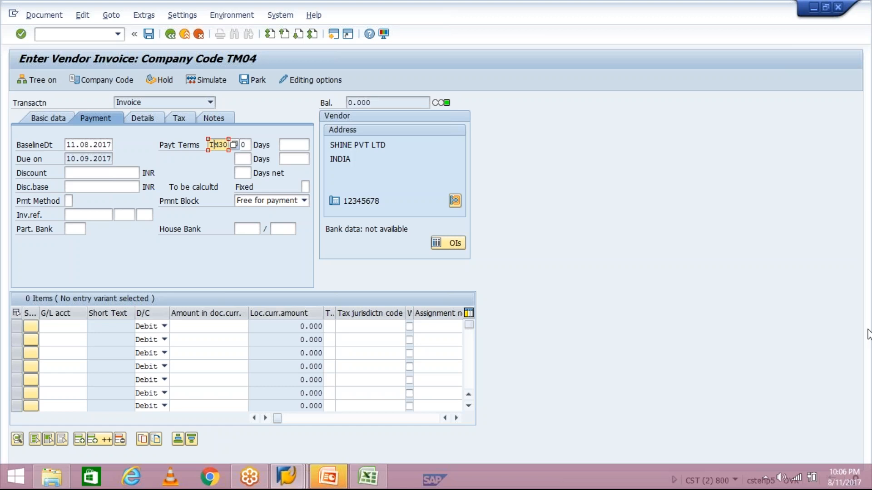
key("Return")
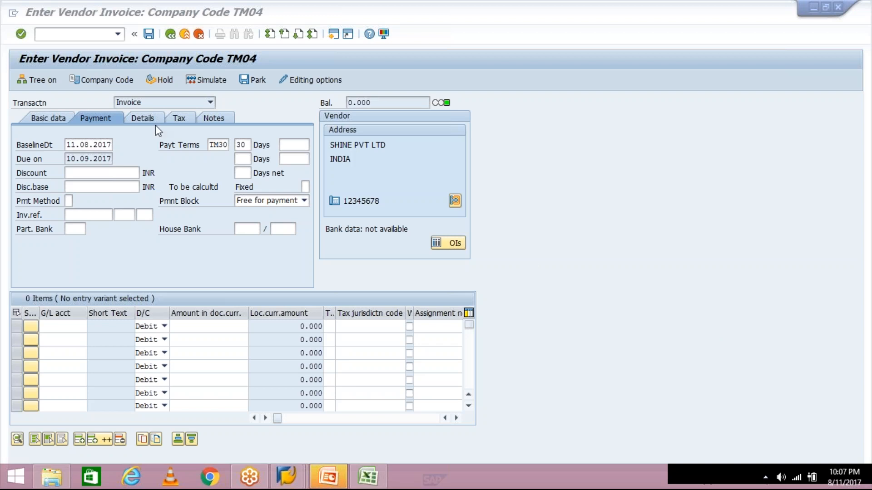
- Replace the last digit of the vendor number in the invoice's basic data with 1
left_click(57, 120)
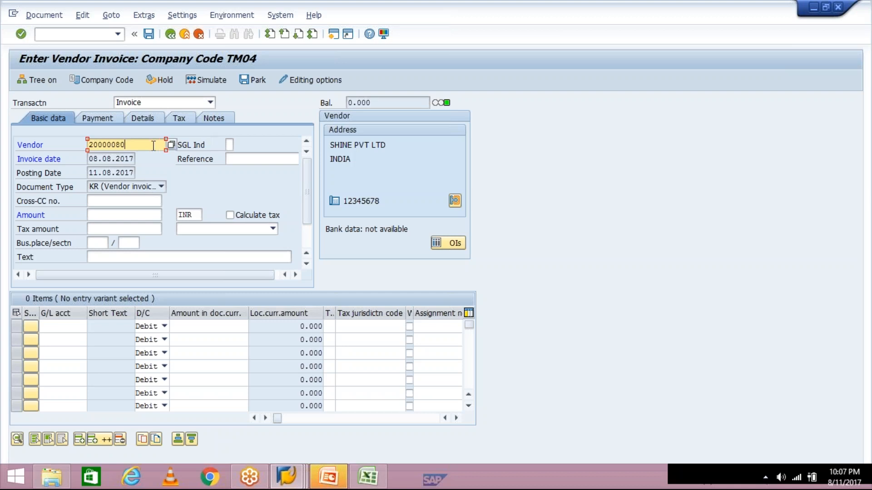
key("BackSpace")
type("1")
left_click(868, 333)
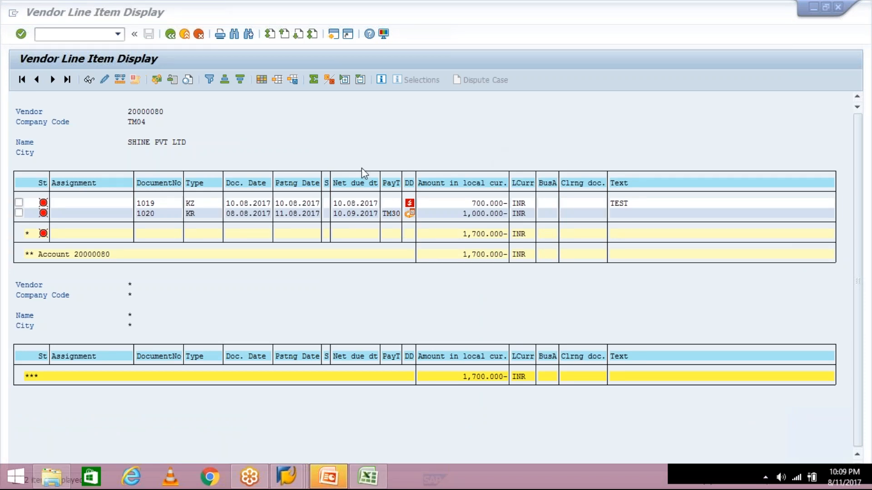
- Filter the vendor line items on terms of payment TM30
left_click(393, 189)
left_click(391, 183)
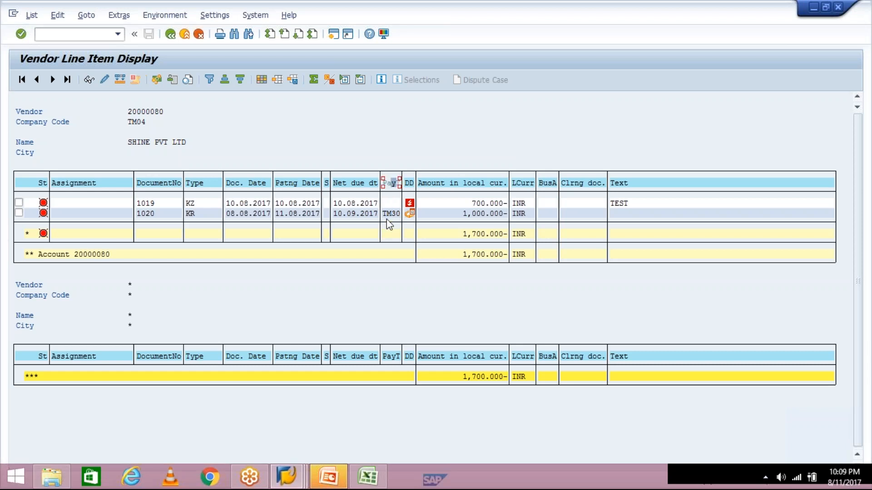
left_click(464, 215)
left_click(390, 183)
left_click(390, 183)
left_click(209, 80)
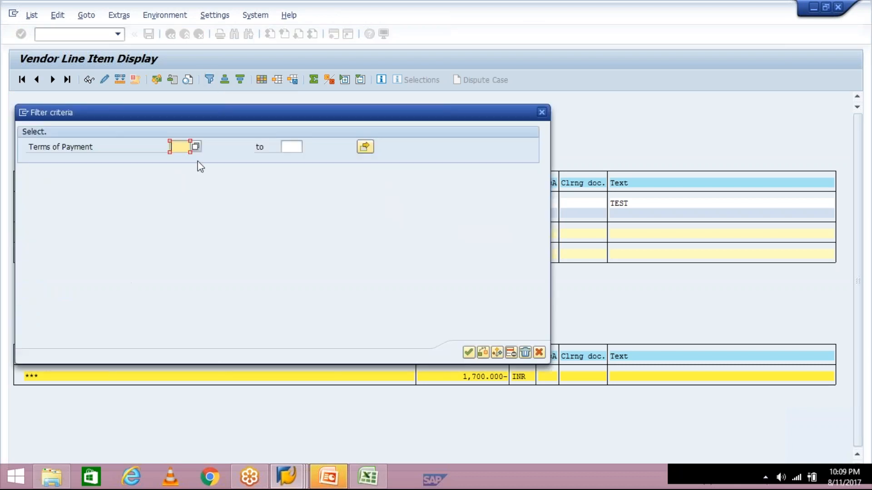
type("TM30")
key("Return")
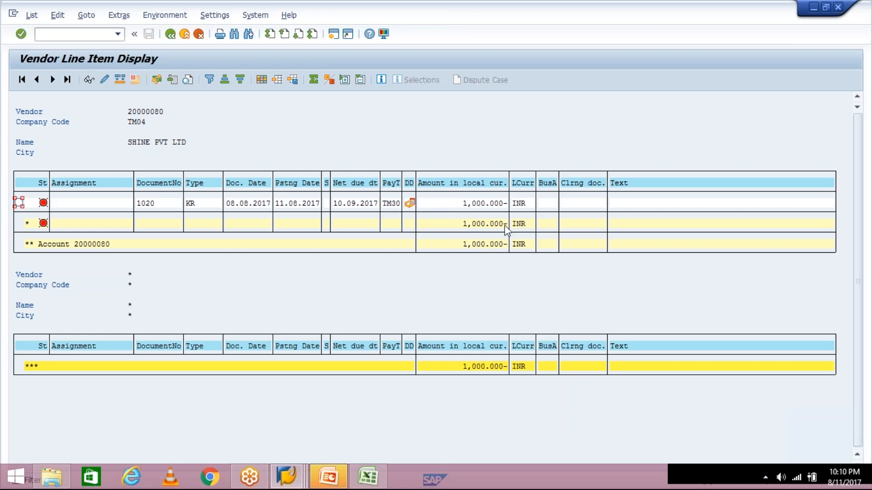
- Return to the line item selection and rerun the report for the vendor's open items at key date 11.08.2017
left_click(170, 34)
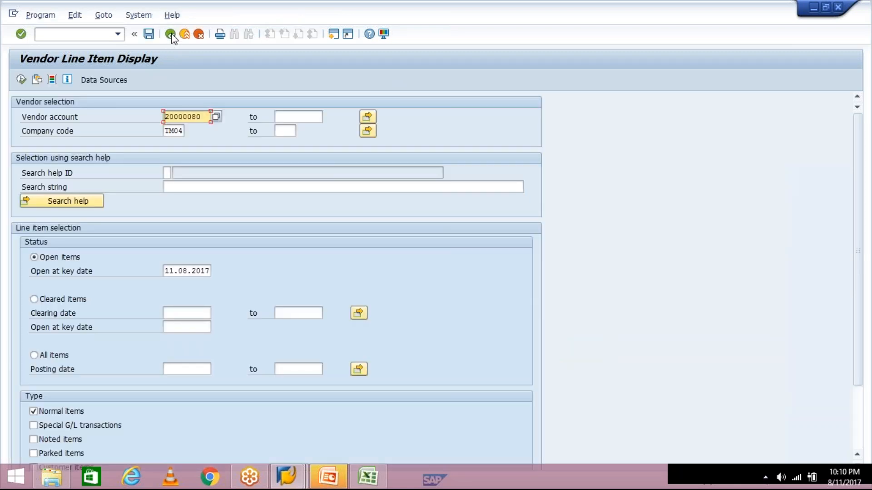
left_click(21, 80)
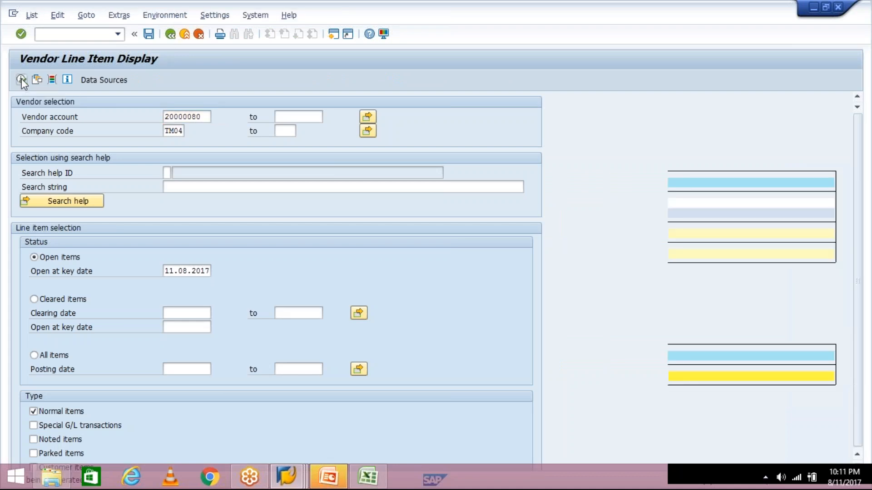